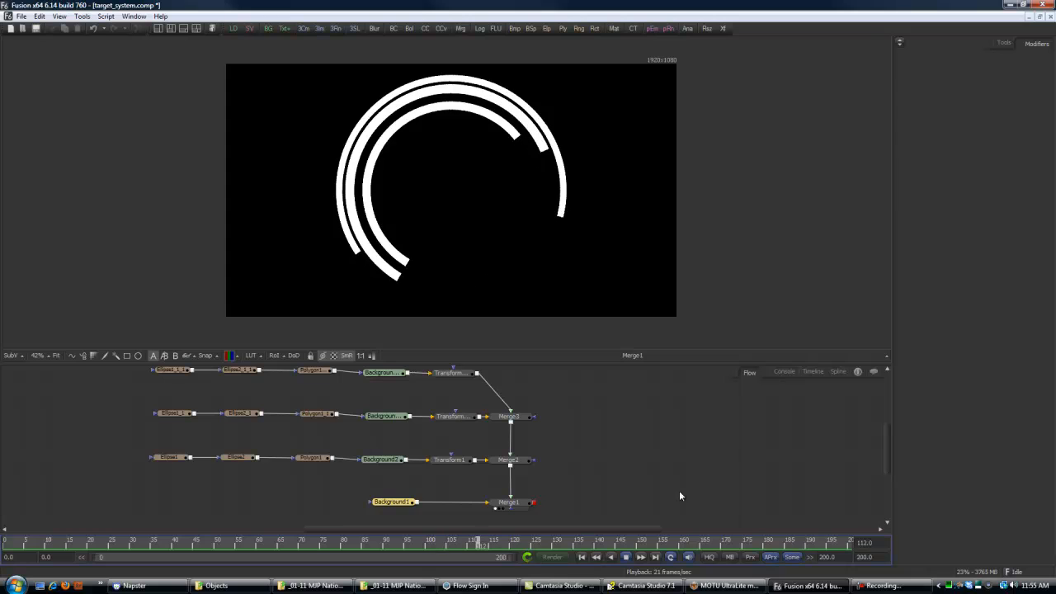
Step: Stop the playback of the target_system composition and switch to Composition2
{"action": "left_click", "coordinate": [625, 558]}
{"action": "left_click", "coordinate": [135, 16]}
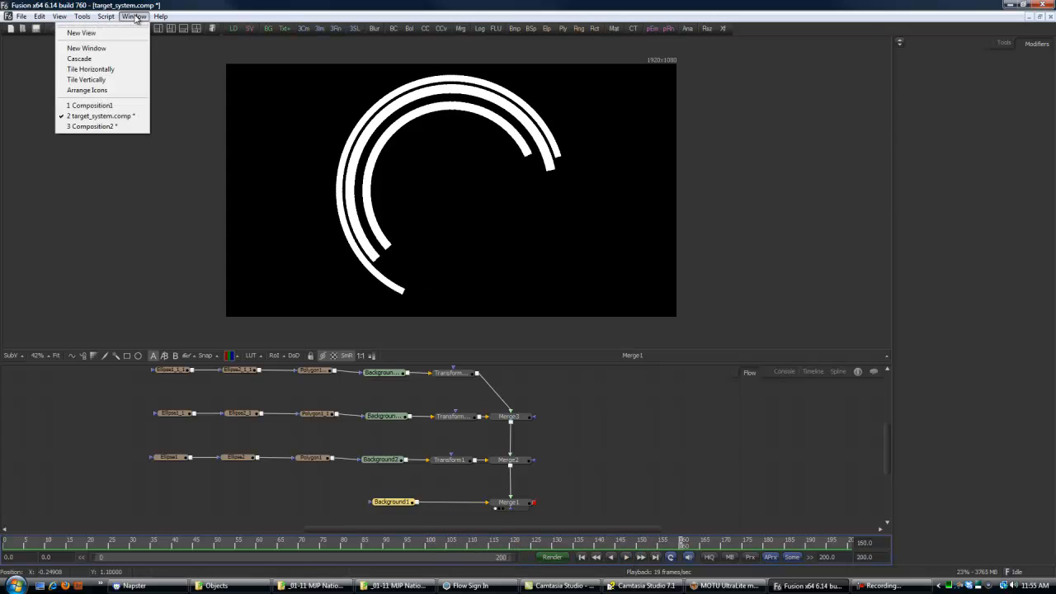
{"action": "left_click", "coordinate": [119, 125]}
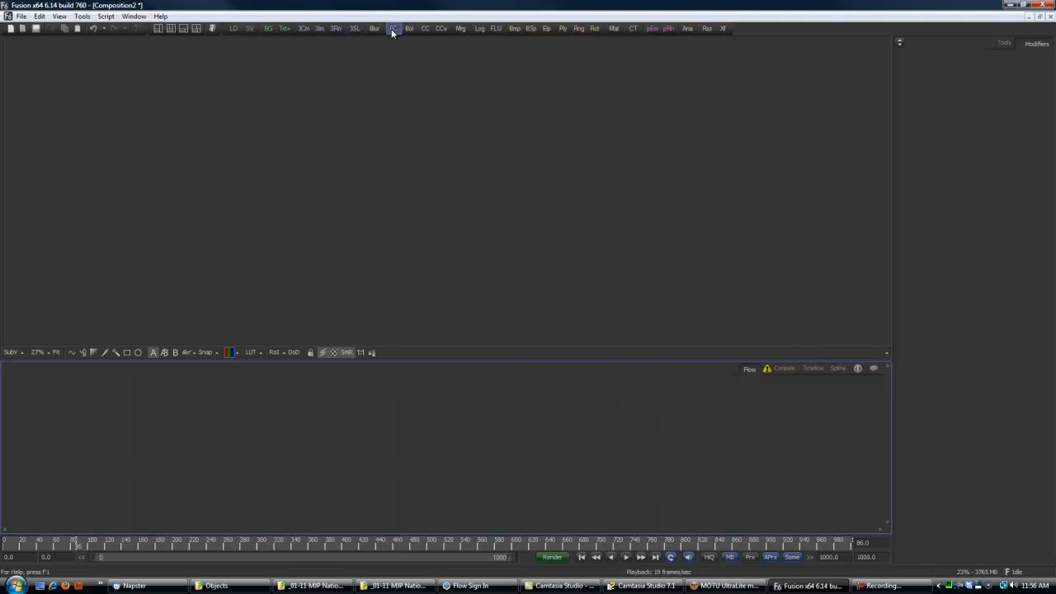
Step: Add a Background node to the flow and show its tool controls, leaving its color black
{"action": "left_click_drag", "start_coordinate": [265, 30], "coordinate": [294, 491]}
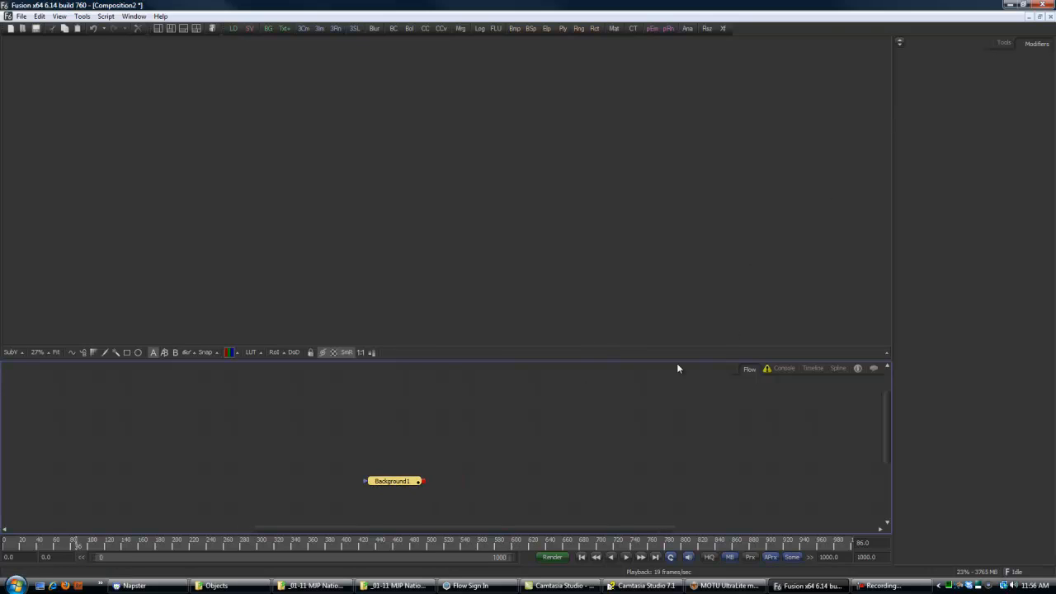
{"action": "left_click", "coordinate": [1004, 43]}
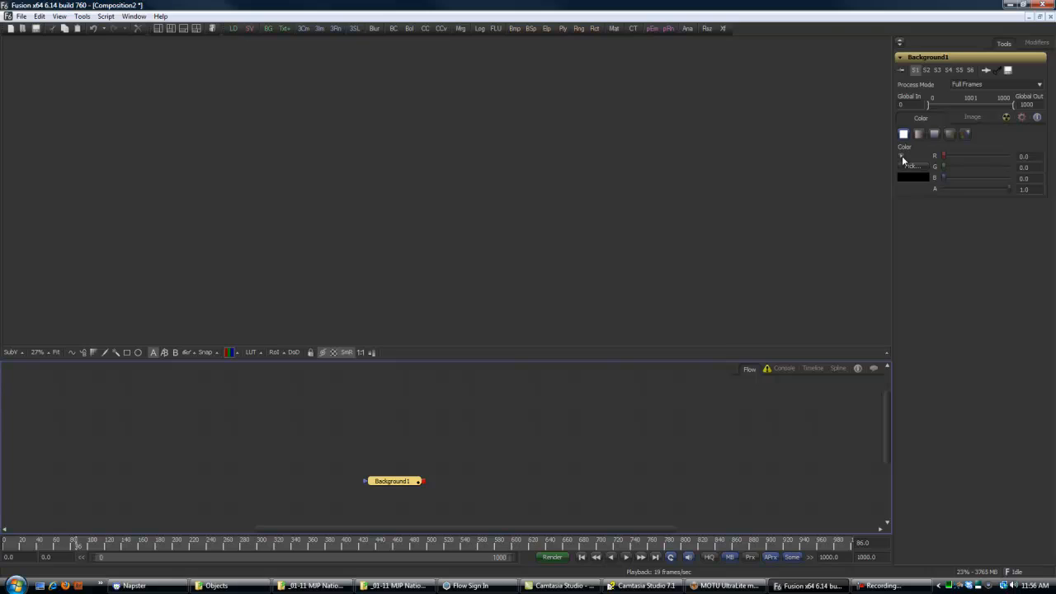
{"action": "left_click_drag", "start_coordinate": [398, 486], "coordinate": [385, 487]}
Step: Add a second Background node above the first and set its color to solid white
{"action": "left_click_drag", "start_coordinate": [268, 28], "coordinate": [306, 113]}
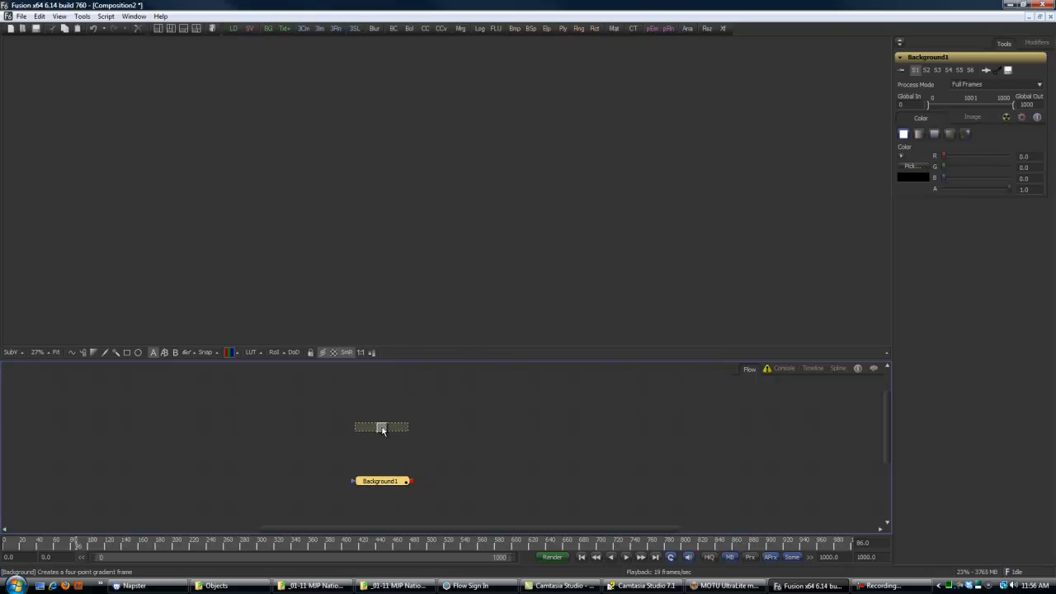
{"action": "left_click_drag", "start_coordinate": [381, 428], "coordinate": [381, 417]}
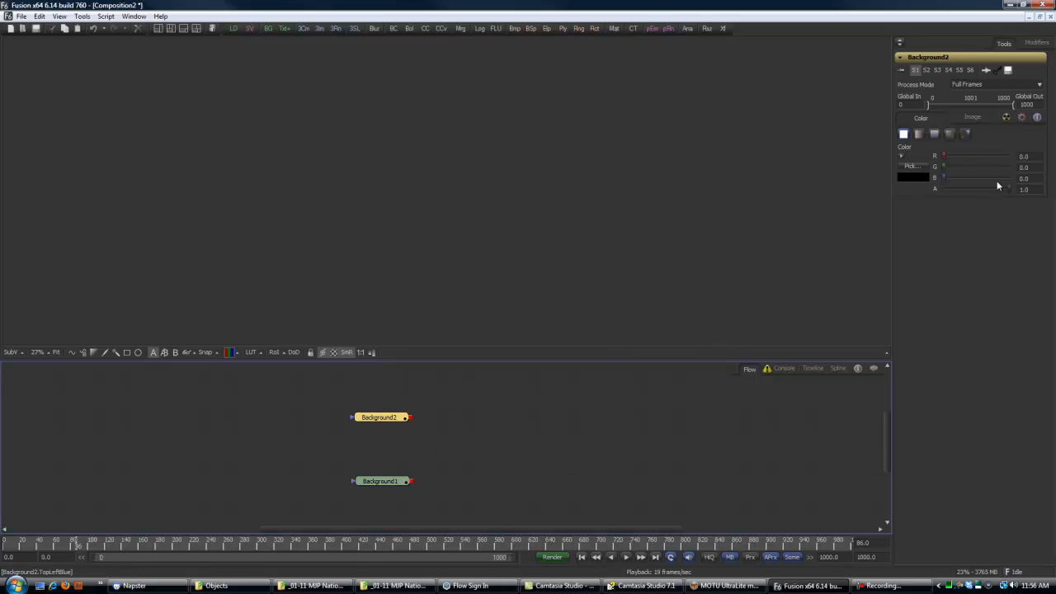
{"action": "left_click", "coordinate": [901, 155]}
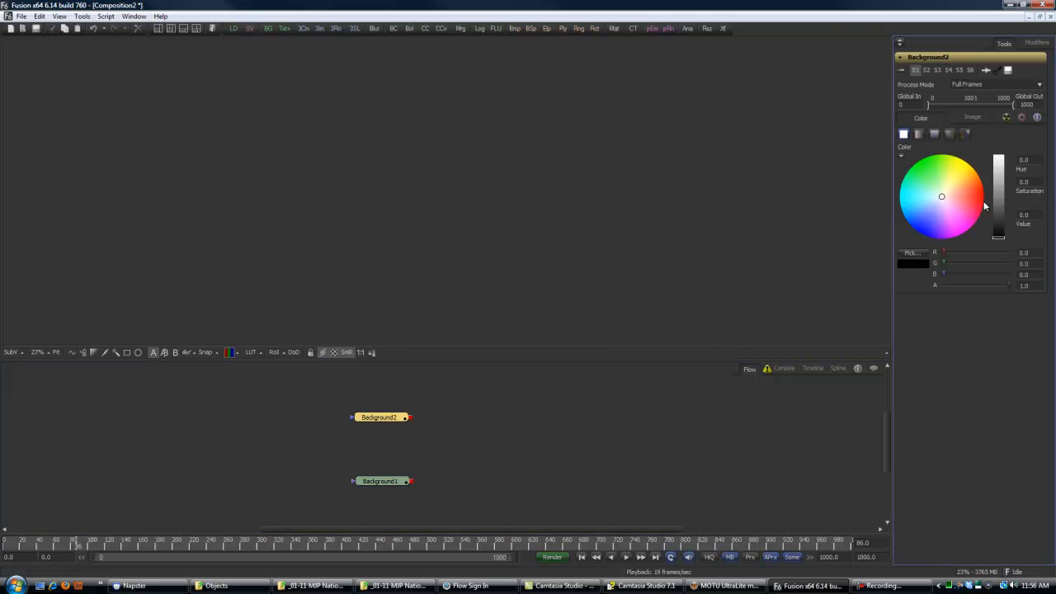
{"action": "left_click_drag", "start_coordinate": [999, 196], "coordinate": [999, 155]}
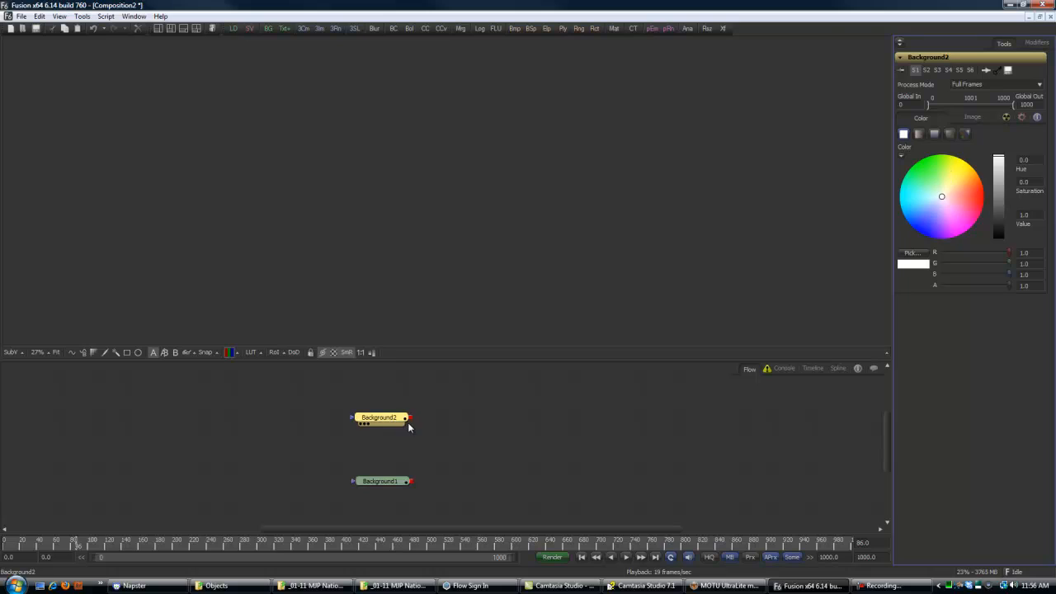
Step: Merge the white background over the black one and show the merge result centred in the viewer
{"action": "left_click_drag", "start_coordinate": [410, 421], "coordinate": [417, 238]}
{"action": "left_click", "coordinate": [379, 417]}
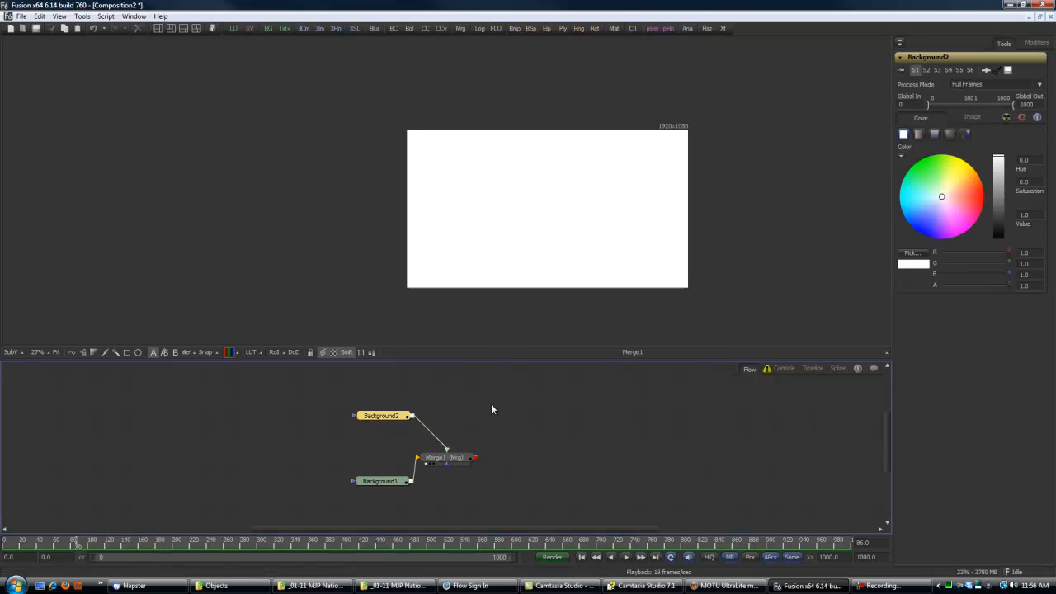
{"action": "left_click_drag", "start_coordinate": [534, 245], "coordinate": [446, 235]}
{"action": "scroll", "coordinate": [460, 239], "scroll_direction": "up", "scroll_amount": 1}
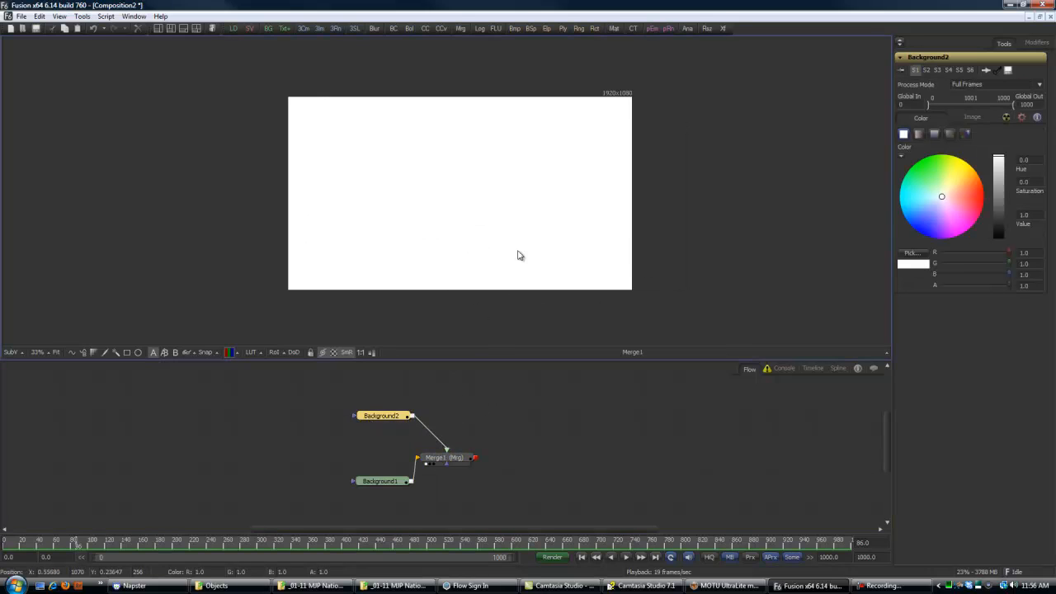
{"action": "left_click_drag", "start_coordinate": [526, 440], "coordinate": [616, 446]}
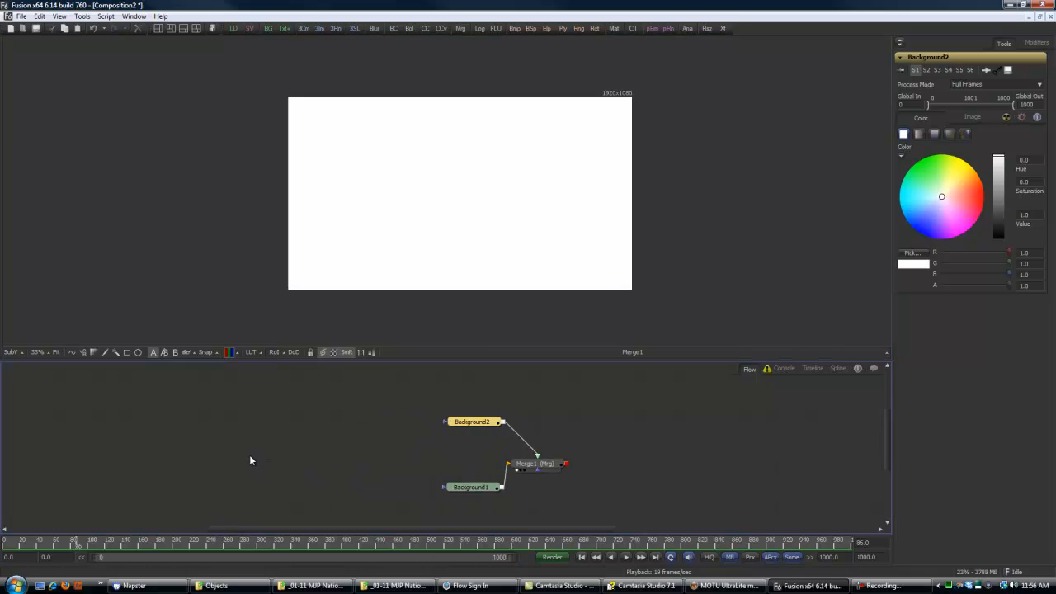
Step: Mask the white background with a default ellipse and place the ellipse node well to the left of it in the flow
{"action": "left_click_drag", "start_coordinate": [489, 425], "coordinate": [492, 420]}
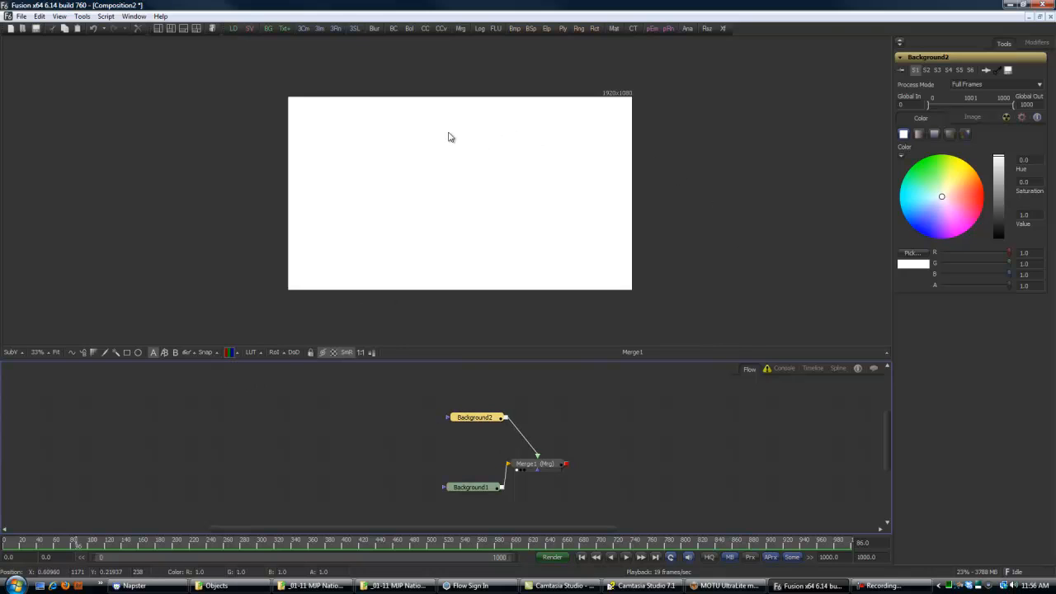
{"action": "left_click", "coordinate": [138, 353]}
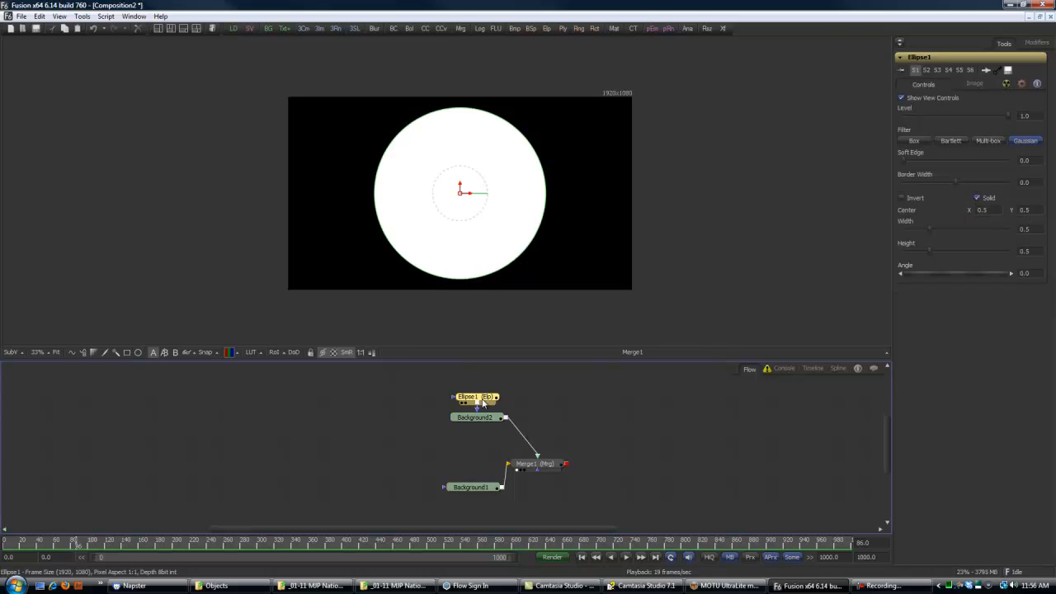
{"action": "left_click_drag", "start_coordinate": [483, 402], "coordinate": [207, 418]}
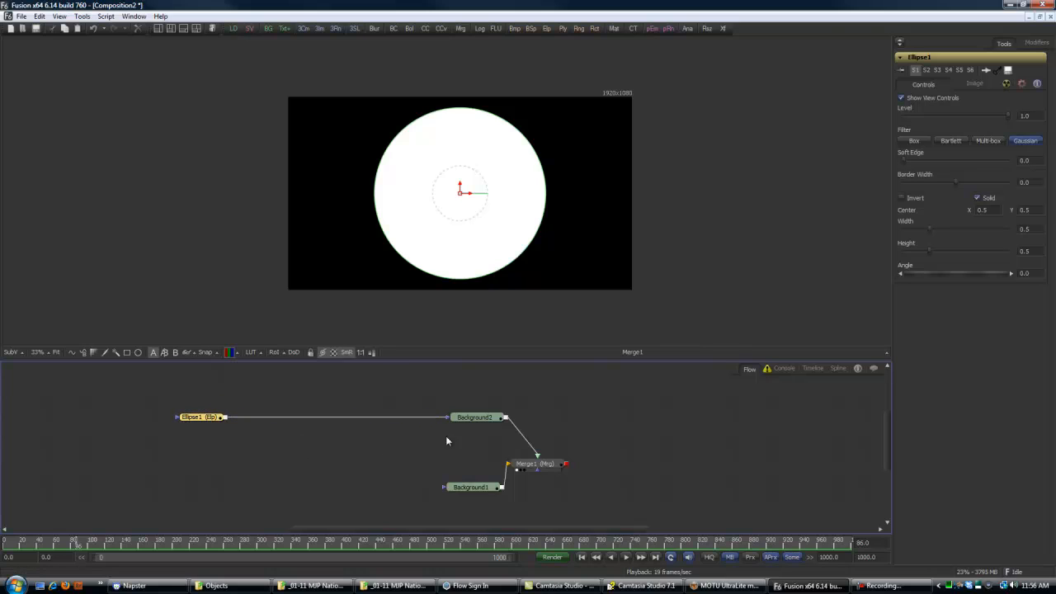
Step: Duplicate the ellipse mask and chain the copy between the original ellipse and the white background
{"action": "left_click", "coordinate": [281, 458]}
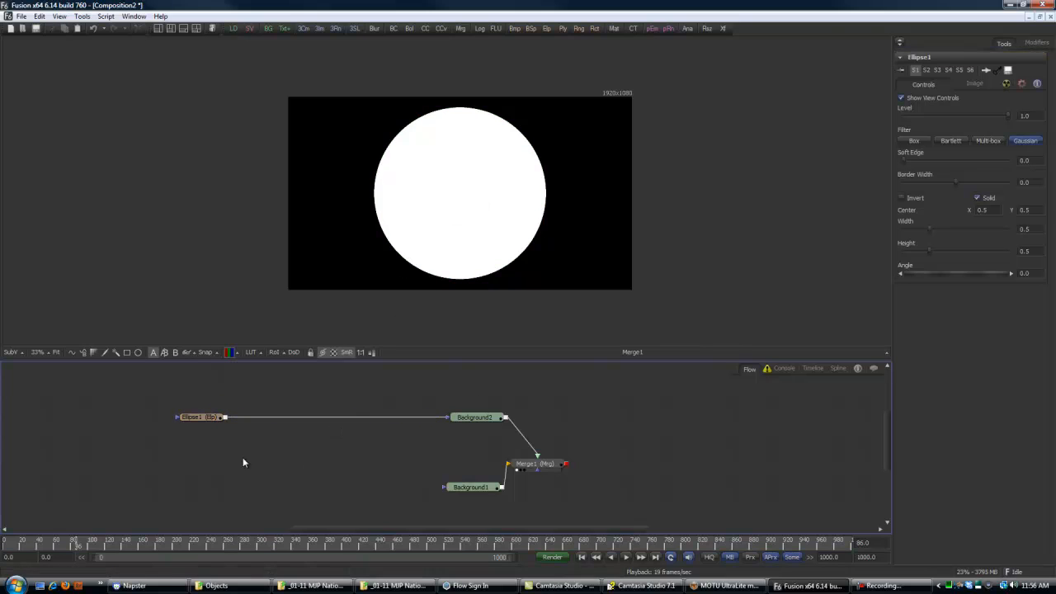
{"action": "left_click_drag", "start_coordinate": [202, 417], "coordinate": [195, 417]}
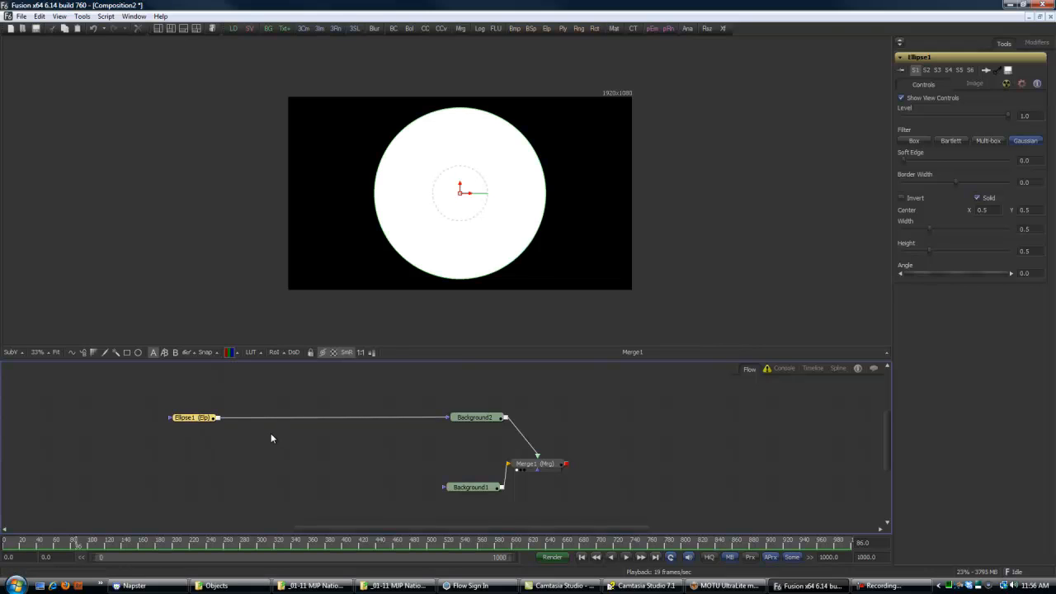
{"action": "left_click", "coordinate": [319, 474]}
{"action": "key", "text": "ctrl+v"}
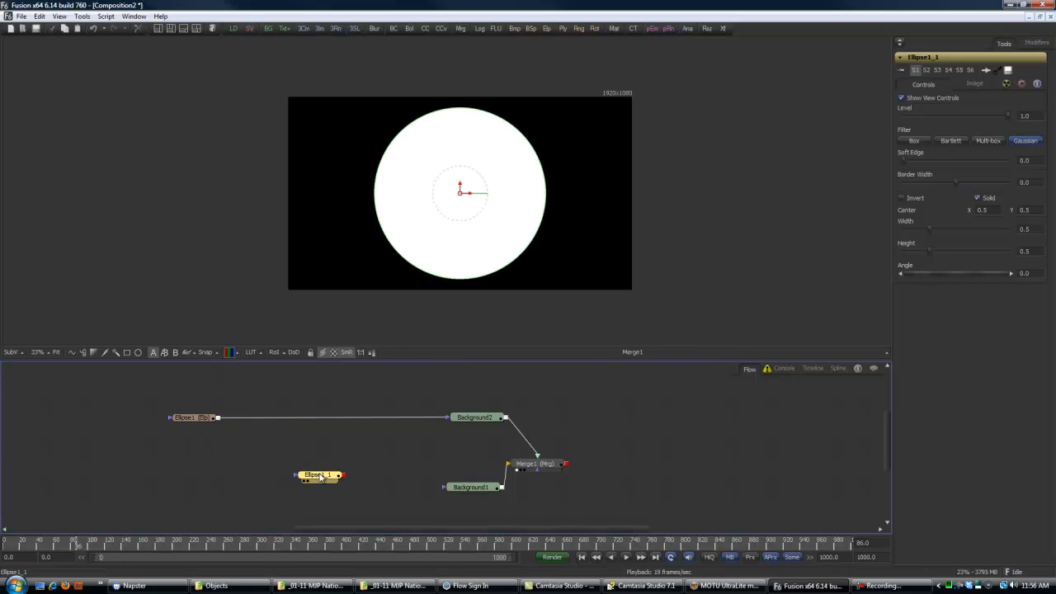
{"action": "left_click_drag", "start_coordinate": [319, 476], "coordinate": [315, 430]}
{"action": "mouse_move", "coordinate": [217, 418]}
{"action": "left_mouse_down"}
{"action": "mouse_move", "coordinate": [276, 435]}
{"action": "mouse_move", "coordinate": [297, 429]}
{"action": "left_mouse_up"}
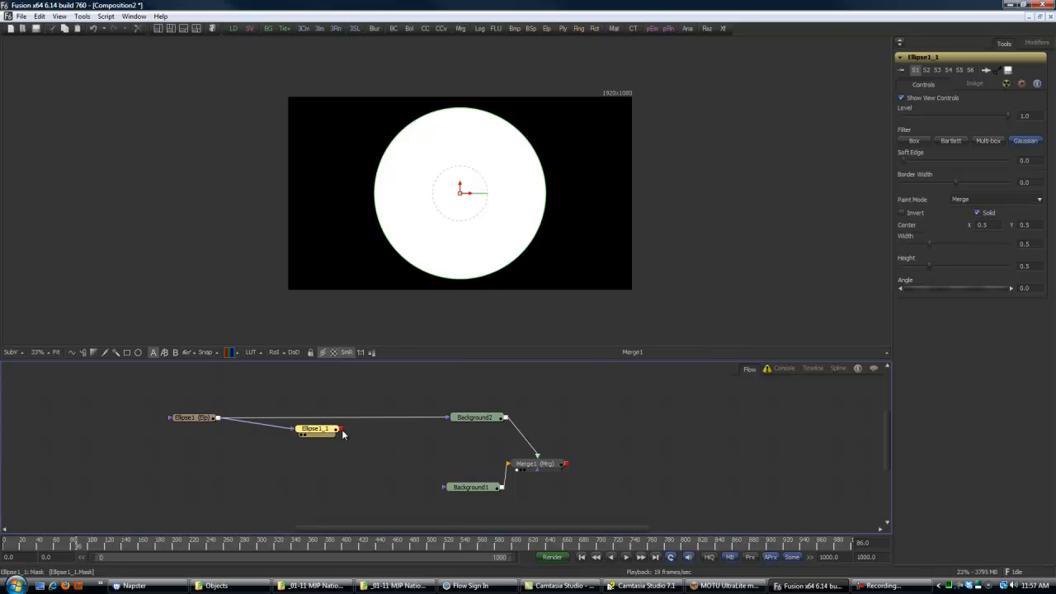
{"action": "left_click_drag", "start_coordinate": [445, 418], "coordinate": [305, 424]}
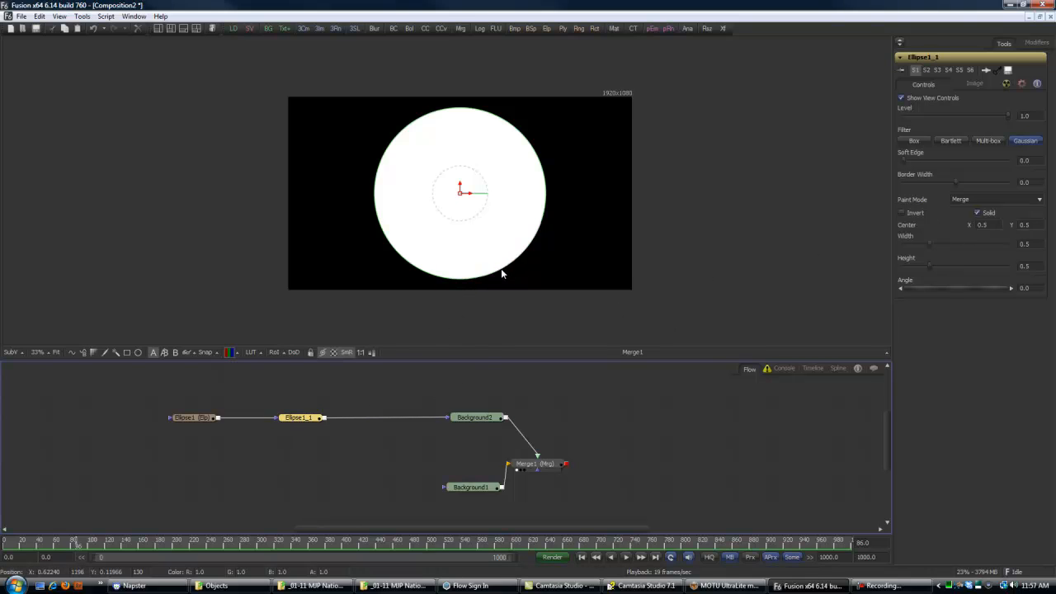
Step: Shrink the second ellipse to about 0.46 in width and height and set its paint mode to Subtract to form a ring
{"action": "left_click_drag", "start_coordinate": [493, 271], "coordinate": [492, 270]}
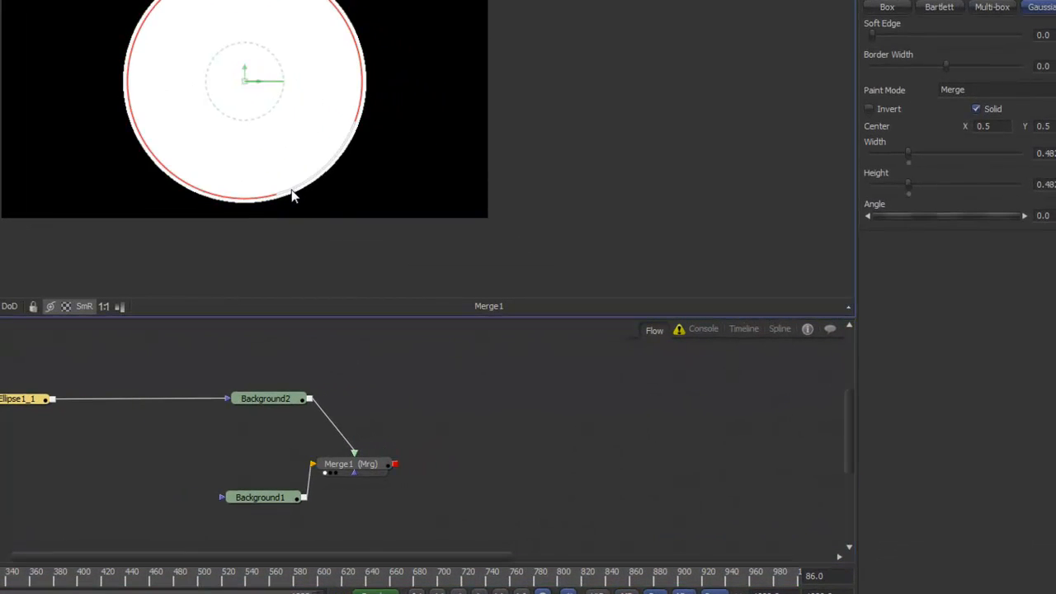
{"action": "left_click_drag", "start_coordinate": [292, 196], "coordinate": [268, 197]}
{"action": "left_click_drag", "start_coordinate": [18, 404], "coordinate": [13, 404]}
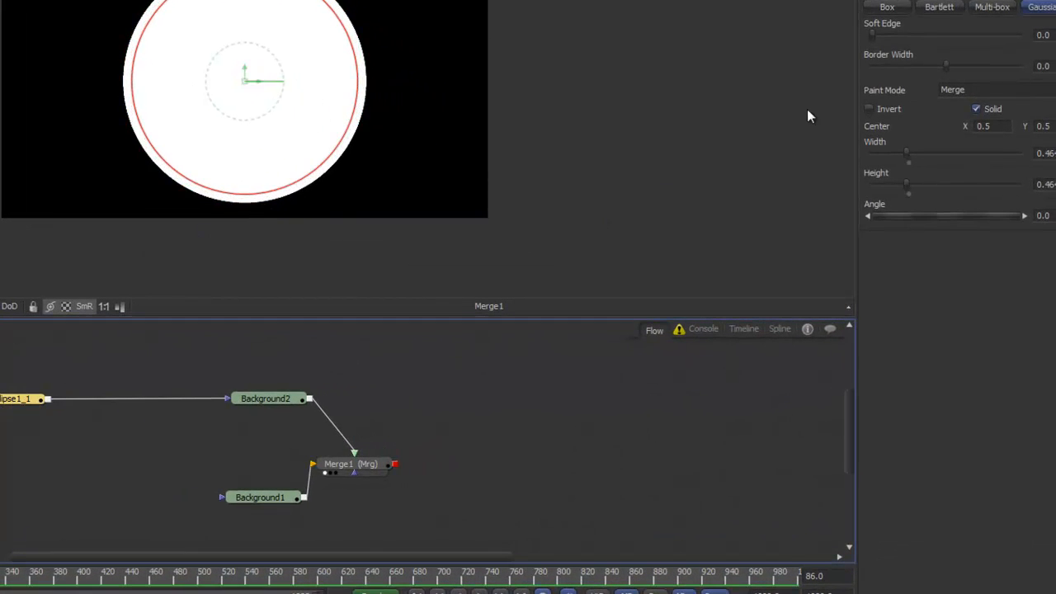
{"action": "left_click", "coordinate": [1005, 90]}
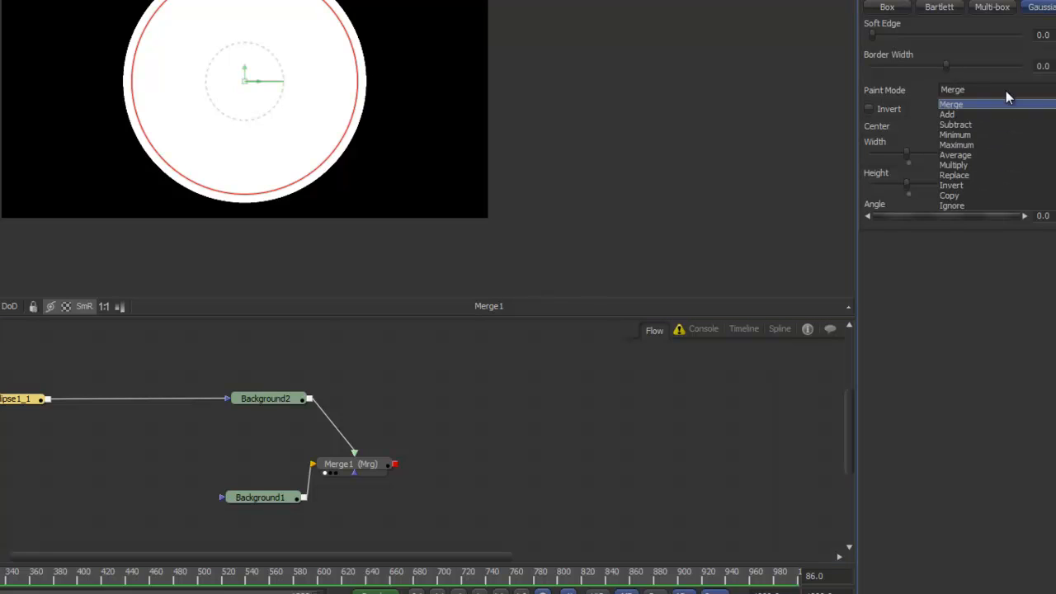
{"action": "left_click", "coordinate": [972, 125]}
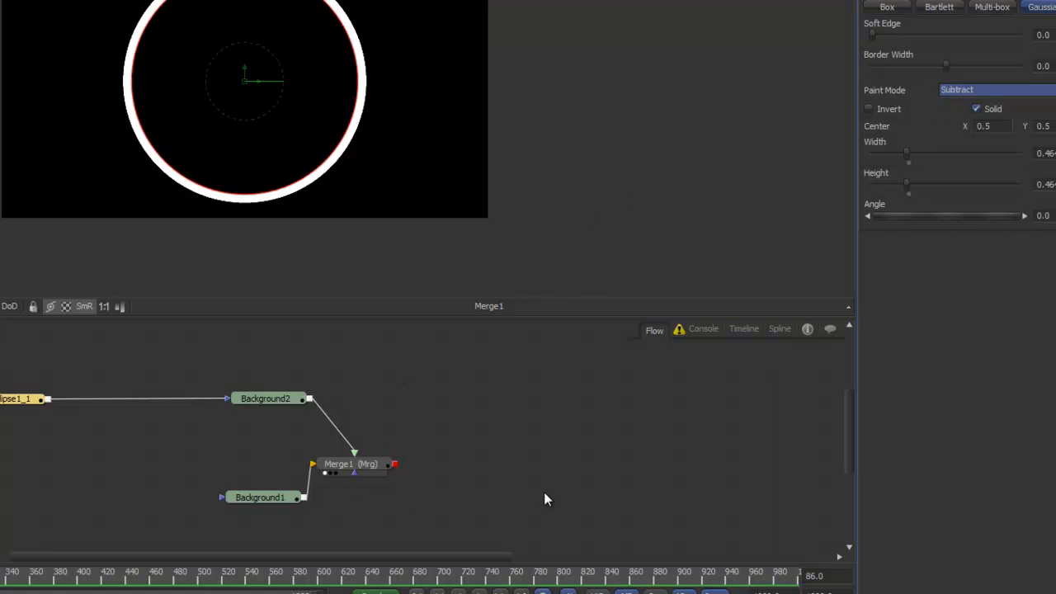
Step: Add an unconnected polygon mask node and place it just below the link between the second ellipse and the white background
{"action": "left_click_drag", "start_coordinate": [430, 453], "coordinate": [480, 455]}
{"action": "left_click_drag", "start_coordinate": [191, 451], "coordinate": [207, 492]}
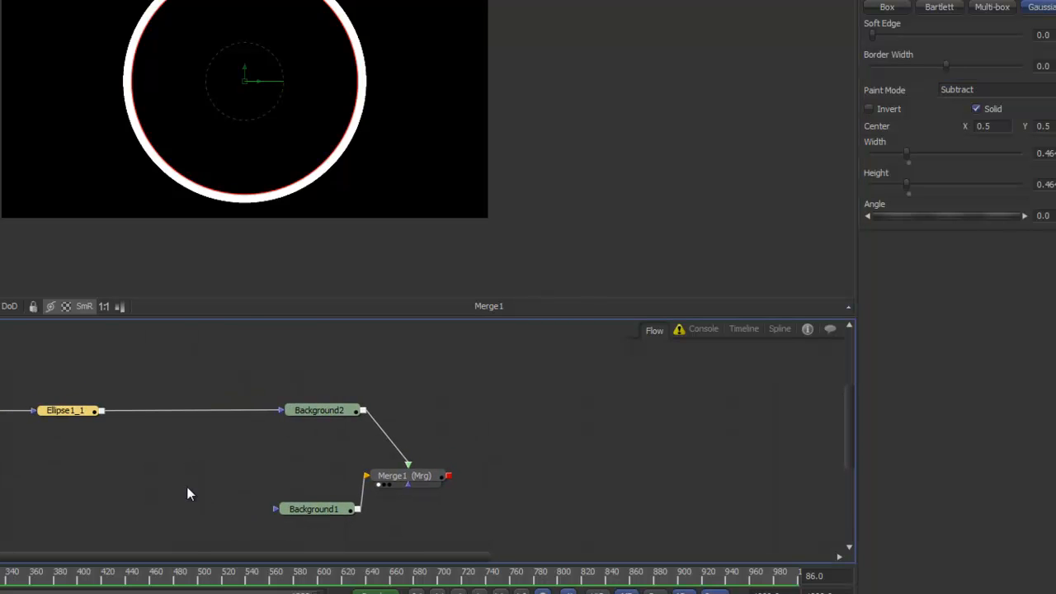
{"action": "left_click_drag", "start_coordinate": [80, 409], "coordinate": [74, 410]}
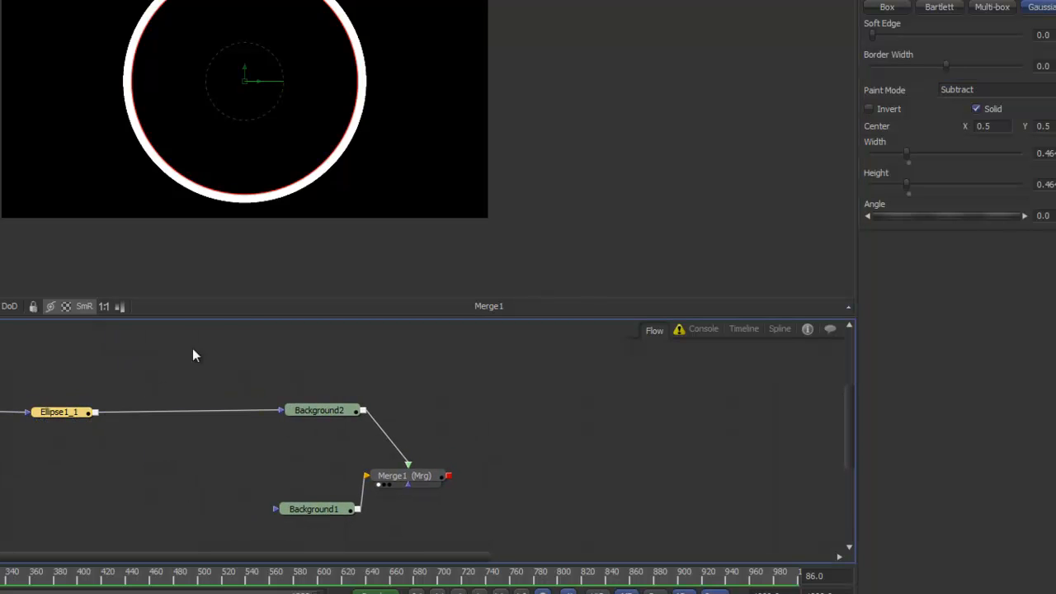
{"action": "left_click", "coordinate": [137, 378]}
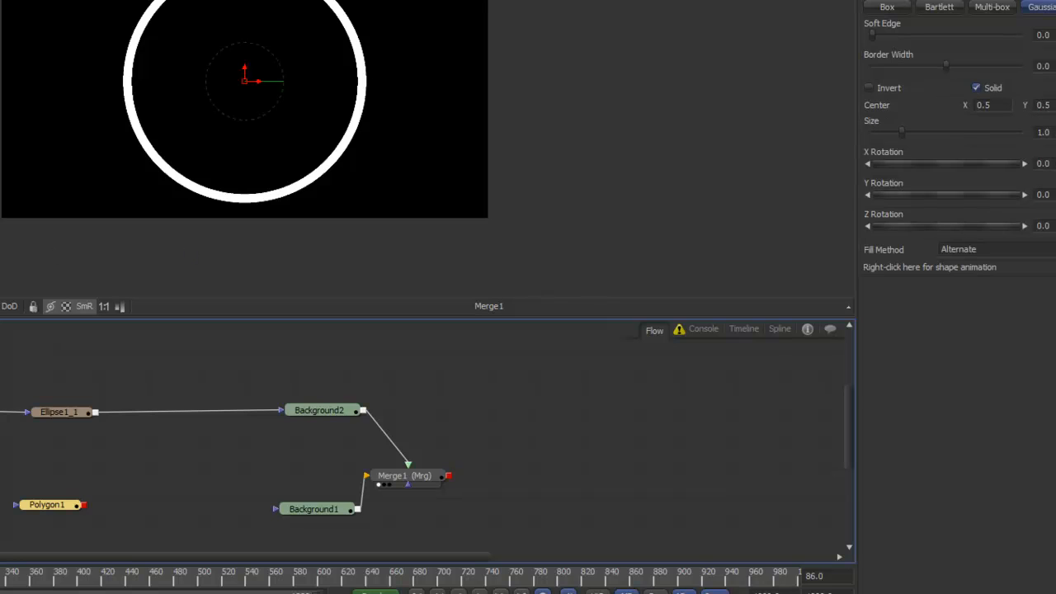
{"action": "left_click_drag", "start_coordinate": [49, 506], "coordinate": [179, 438]}
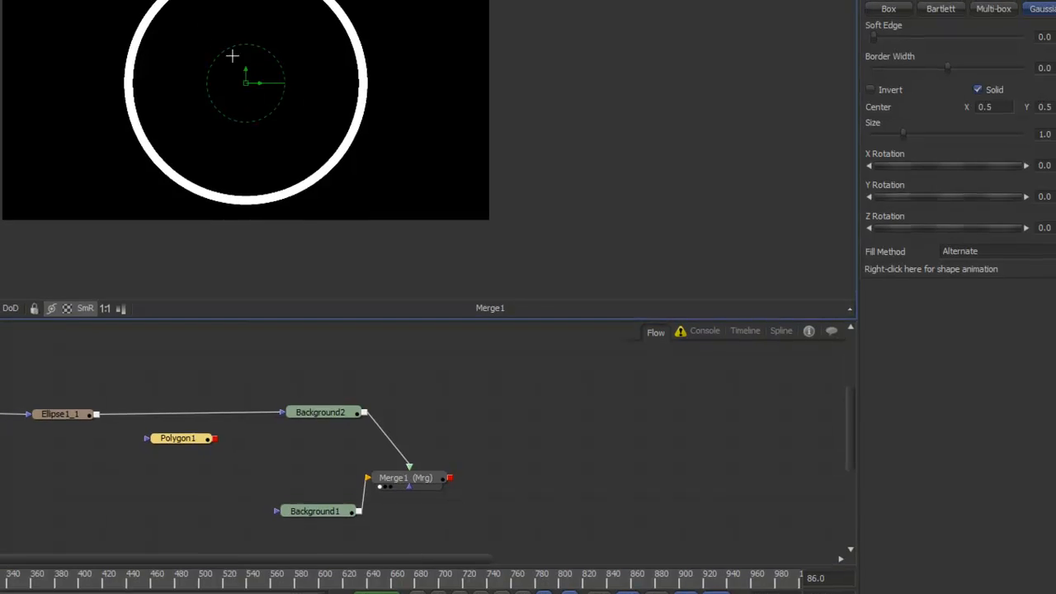
Step: Draw a closed polygon from outside the frame's upper left through the ring's centre and straight down, enclosing the ring's left part
{"action": "left_click", "coordinate": [370, 289]}
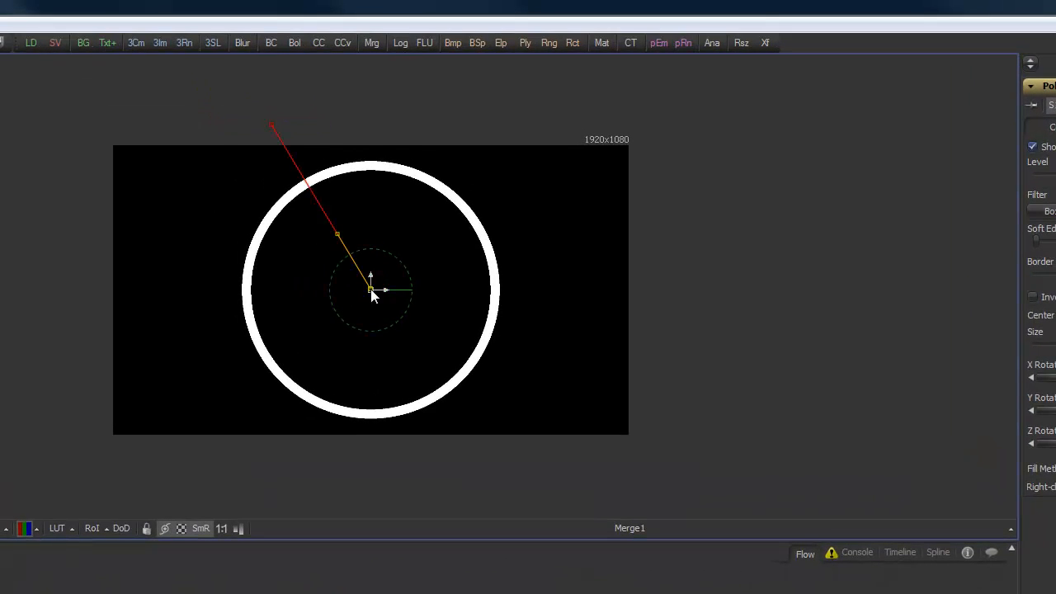
{"action": "left_click", "coordinate": [368, 486]}
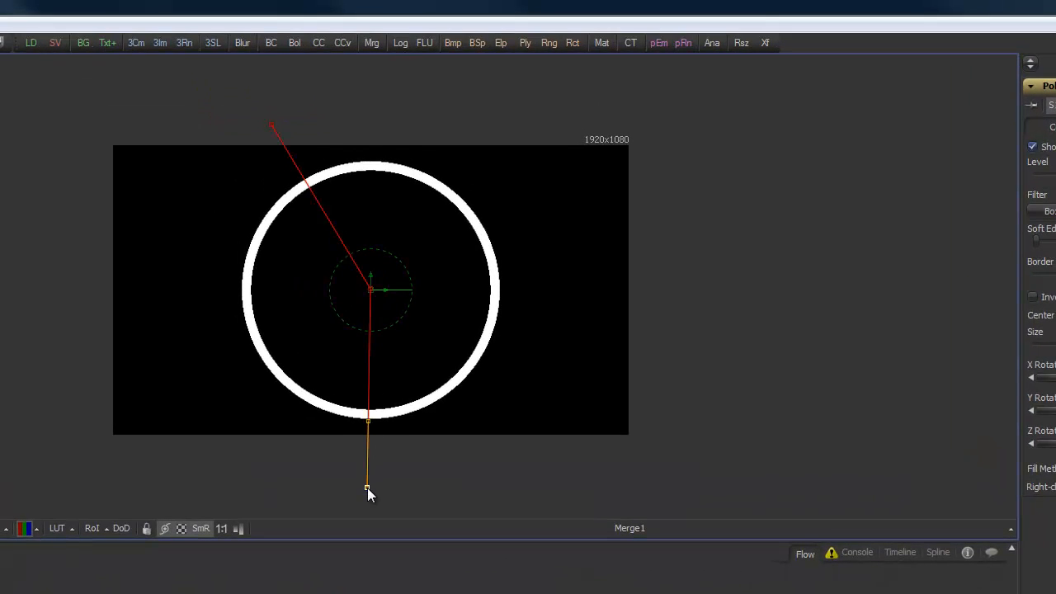
{"action": "left_click", "coordinate": [78, 483]}
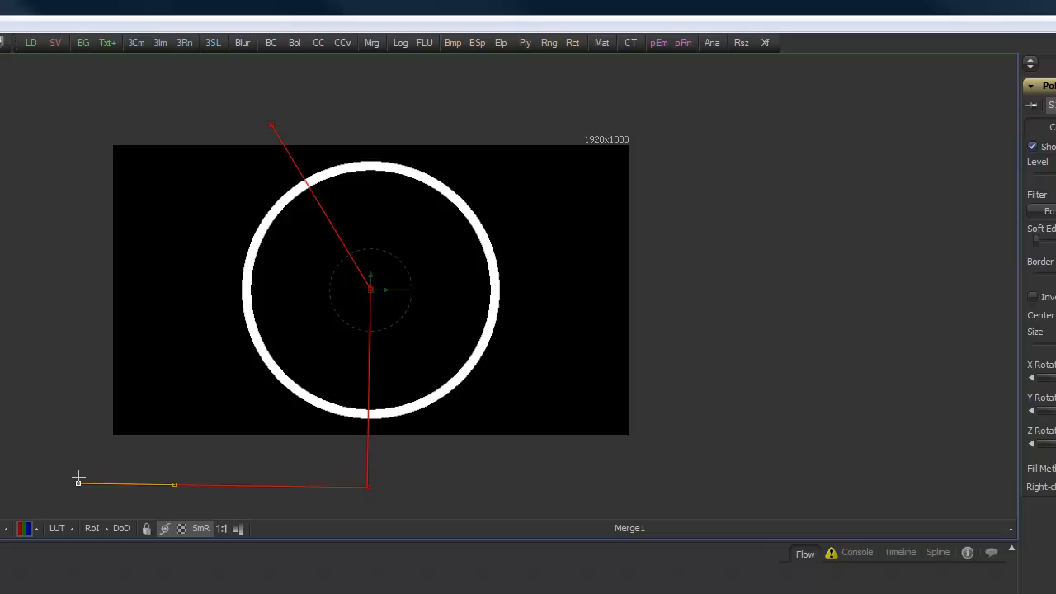
{"action": "left_click", "coordinate": [64, 113]}
{"action": "left_click", "coordinate": [272, 125]}
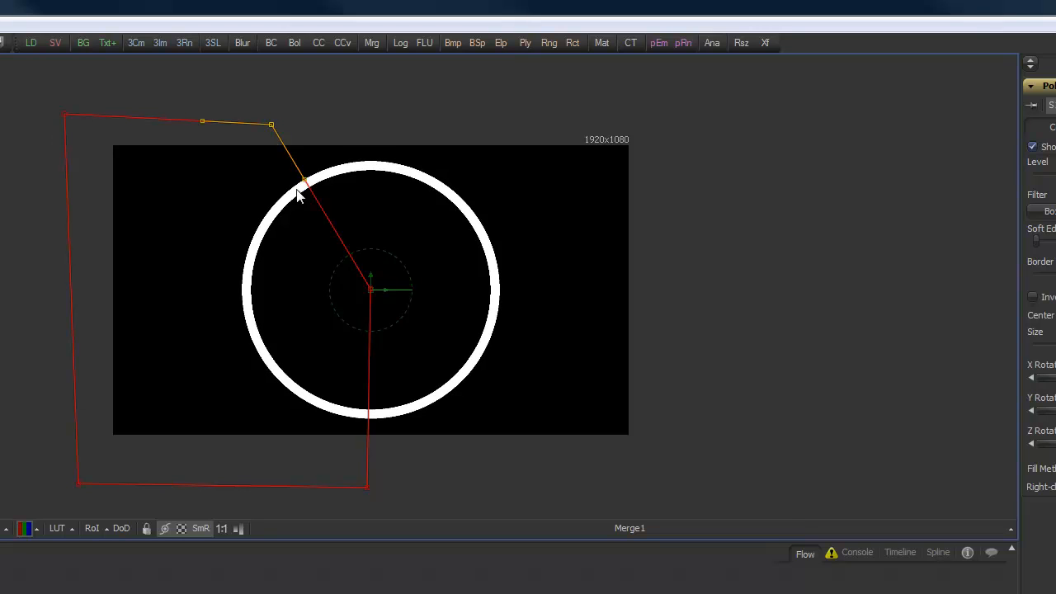
{"action": "mouse_move", "coordinate": [272, 126]}
{"action": "left_mouse_down"}
{"action": "mouse_move", "coordinate": [238, 125]}
{"action": "mouse_move", "coordinate": [162, 188]}
{"action": "mouse_move", "coordinate": [224, 117]}
{"action": "mouse_move", "coordinate": [283, 108]}
{"action": "left_mouse_up"}
Step: Insert the polygon mask between the second ellipse and the white background and subtract it from the ring
{"action": "left_click_drag", "start_coordinate": [207, 123], "coordinate": [285, 126]}
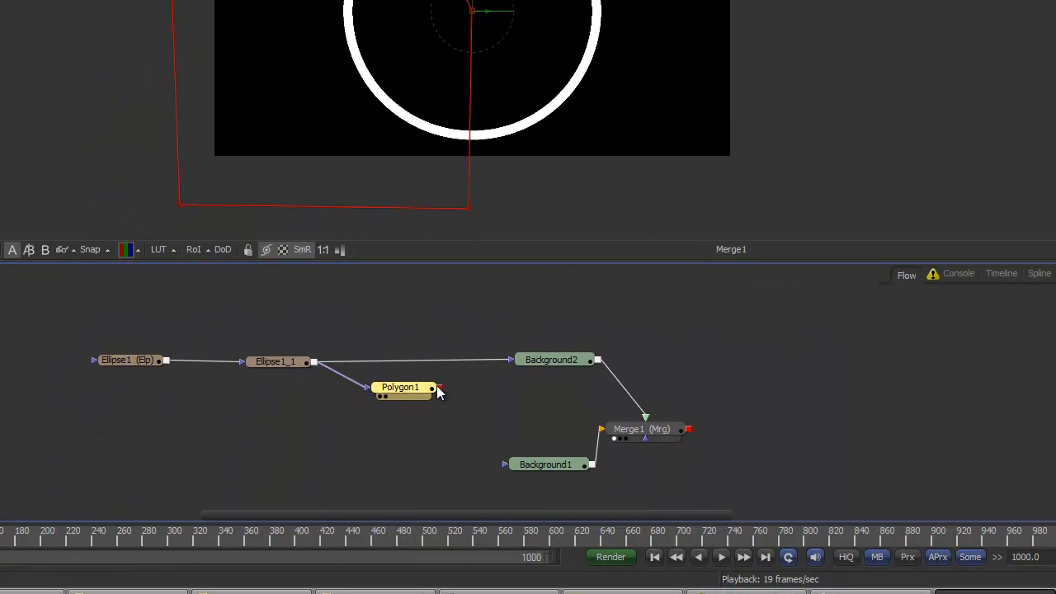
{"action": "left_click_drag", "start_coordinate": [437, 385], "coordinate": [512, 359]}
{"action": "mouse_move", "coordinate": [412, 390]}
{"action": "left_mouse_down"}
{"action": "mouse_move", "coordinate": [425, 360]}
{"action": "mouse_move", "coordinate": [421, 372]}
{"action": "left_mouse_up"}
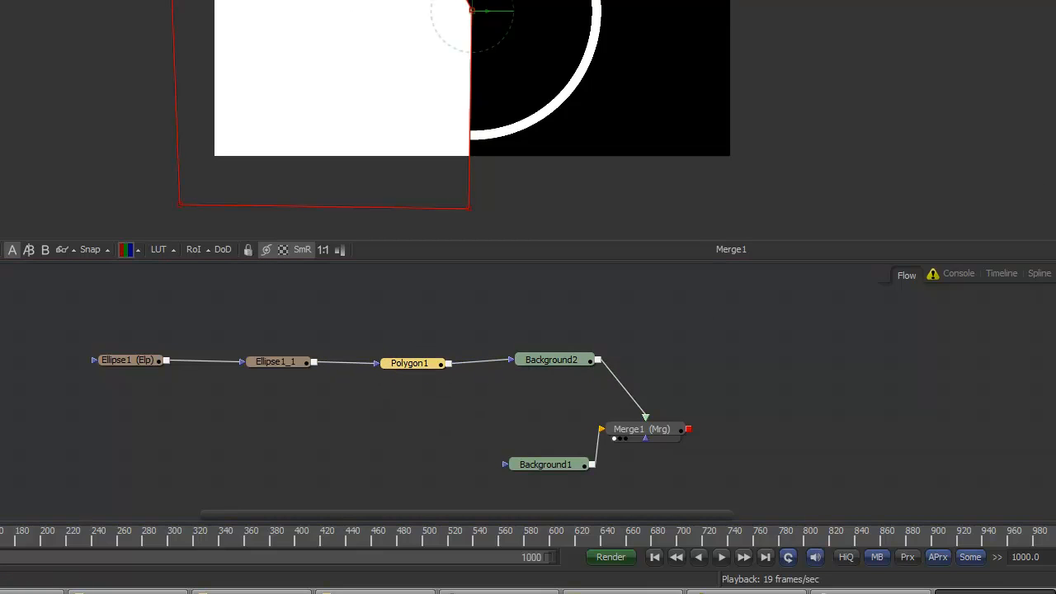
{"action": "left_click", "coordinate": [788, 387]}
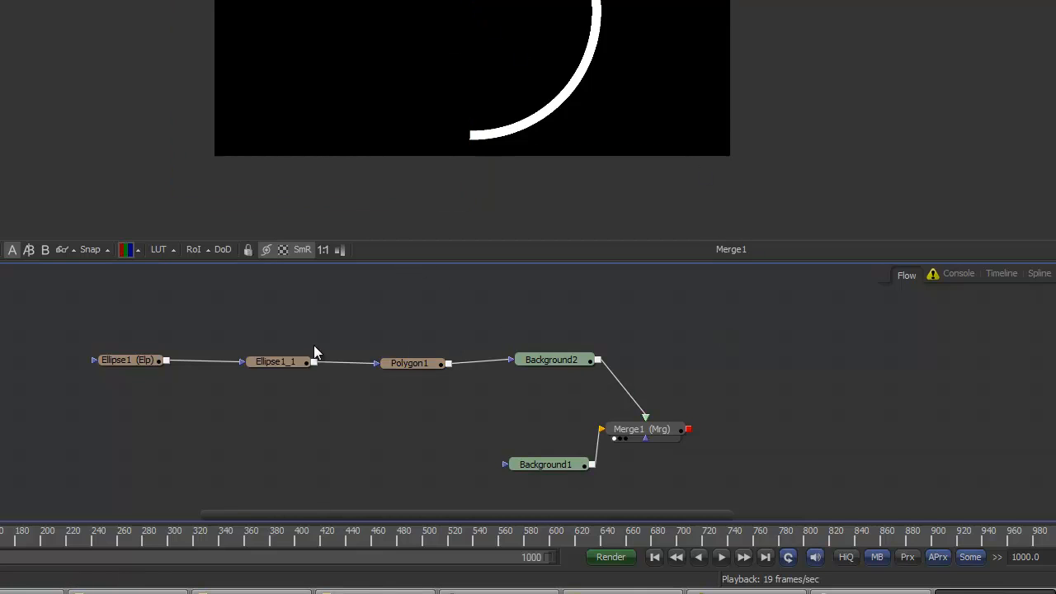
Step: Select the two ellipses, the polygon and the white background together and move them left, away from the merge node
{"action": "left_click_drag", "start_coordinate": [564, 361], "coordinate": [77, 350]}
{"action": "left_click_drag", "start_coordinate": [517, 366], "coordinate": [444, 358]}
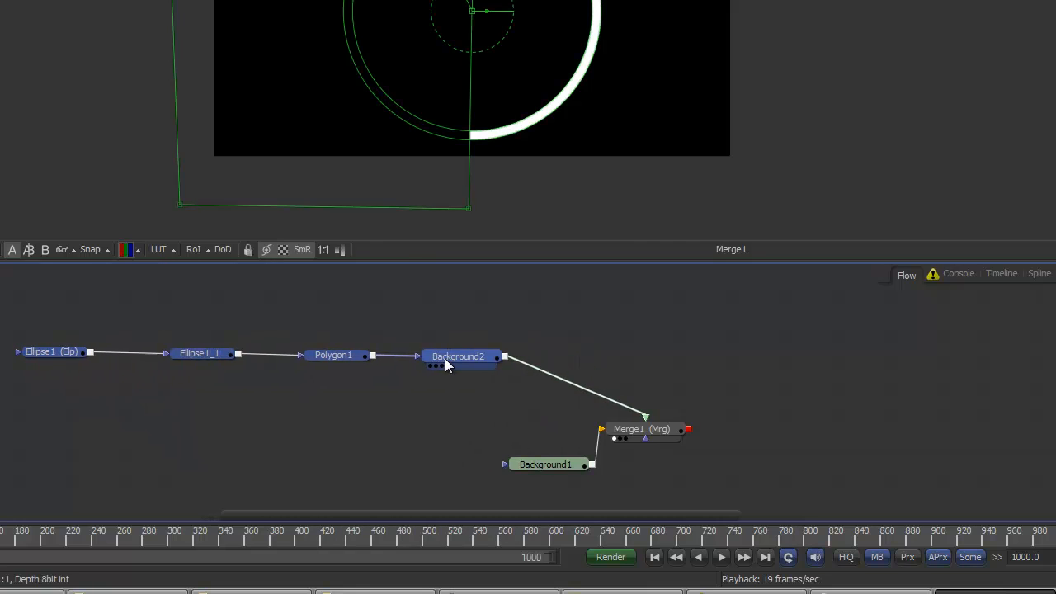
Step: Insert a Transform node between the white background and the merge, placing it directly after the background
{"action": "left_click", "coordinate": [642, 365]}
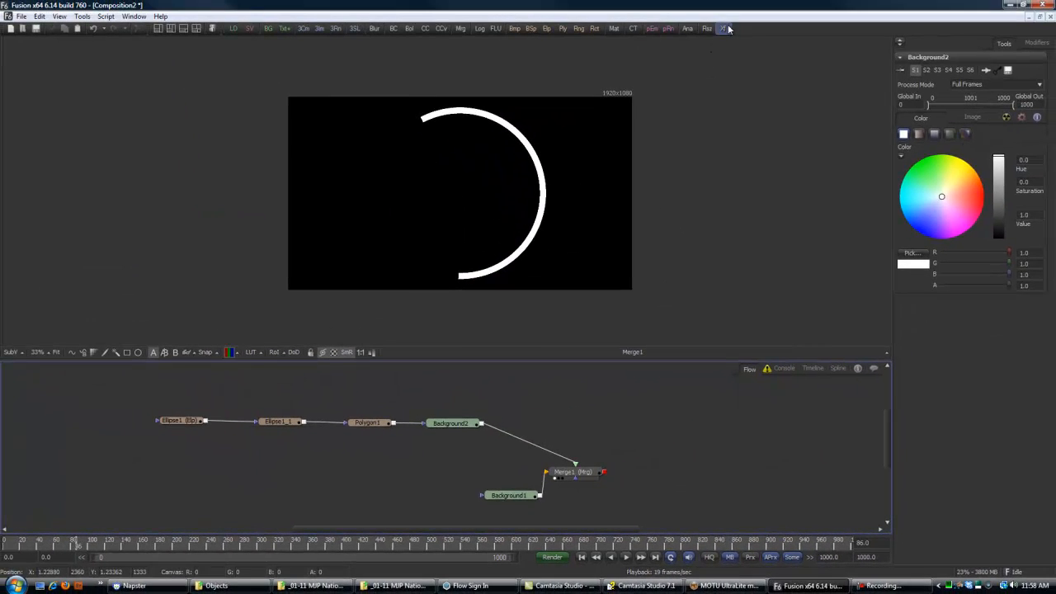
{"action": "left_click_drag", "start_coordinate": [476, 392], "coordinate": [545, 435]}
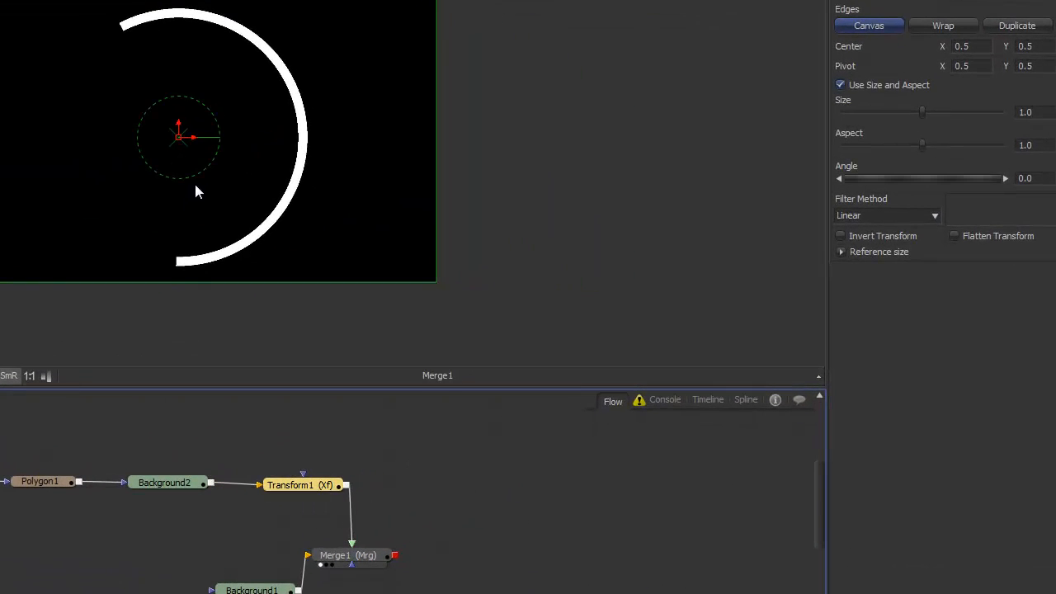
Step: Try rotating the partial ring about its centre with the Transform's angle and undo the rotation
{"action": "mouse_move", "coordinate": [195, 189]}
{"action": "left_mouse_down"}
{"action": "mouse_move", "coordinate": [183, 186]}
{"action": "mouse_move", "coordinate": [197, 183]}
{"action": "mouse_move", "coordinate": [146, 83]}
{"action": "mouse_move", "coordinate": [258, 108]}
{"action": "mouse_move", "coordinate": [118, 200]}
{"action": "mouse_move", "coordinate": [244, 133]}
{"action": "left_mouse_up"}
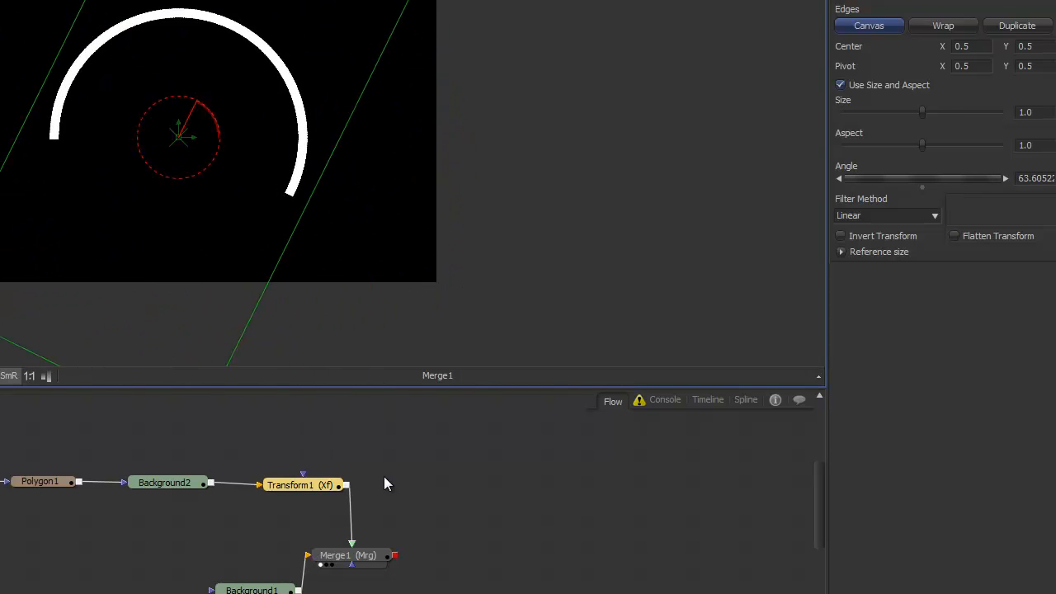
{"action": "key", "text": "ctrl+z"}
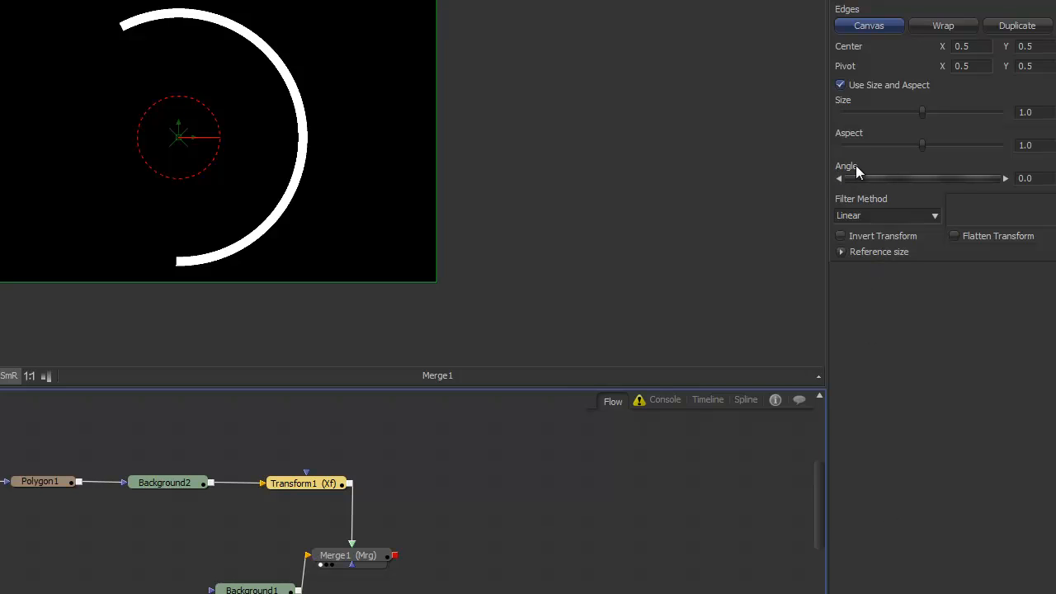
{"action": "left_click_drag", "start_coordinate": [912, 179], "coordinate": [919, 231]}
Step: Modify the Transform's Angle with a Shake modifier and set the Shake's maximum to 250
{"action": "right_click", "coordinate": [928, 179]}
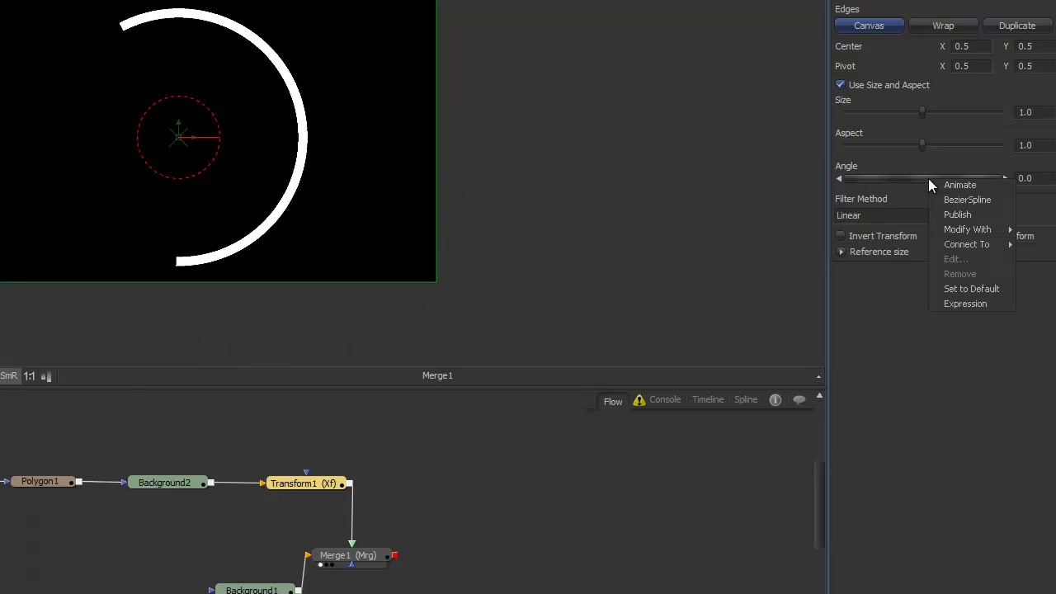
{"action": "mouse_move", "coordinate": [973, 230]}
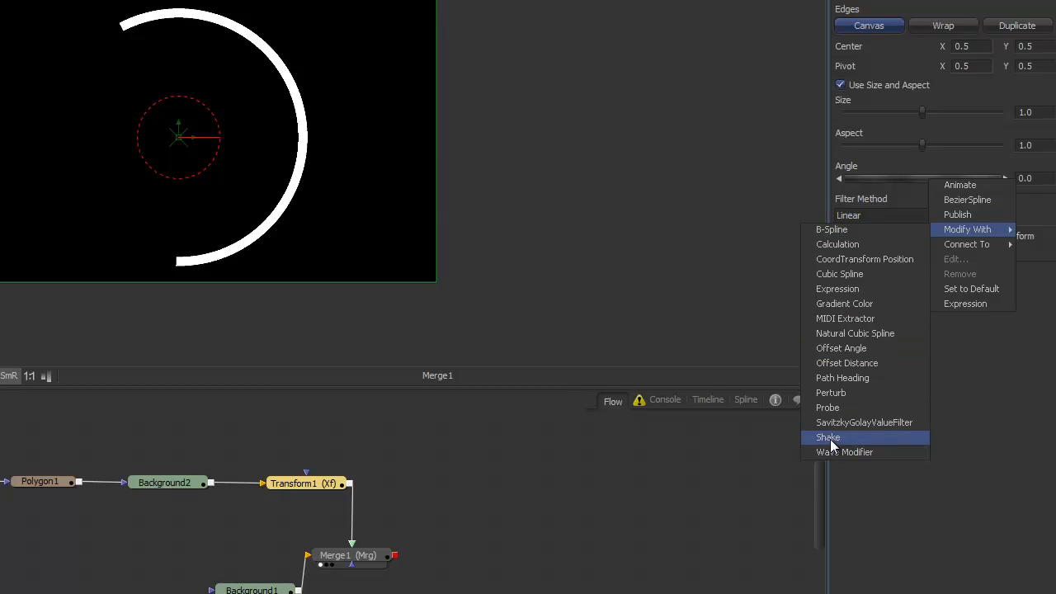
{"action": "left_click", "coordinate": [829, 438]}
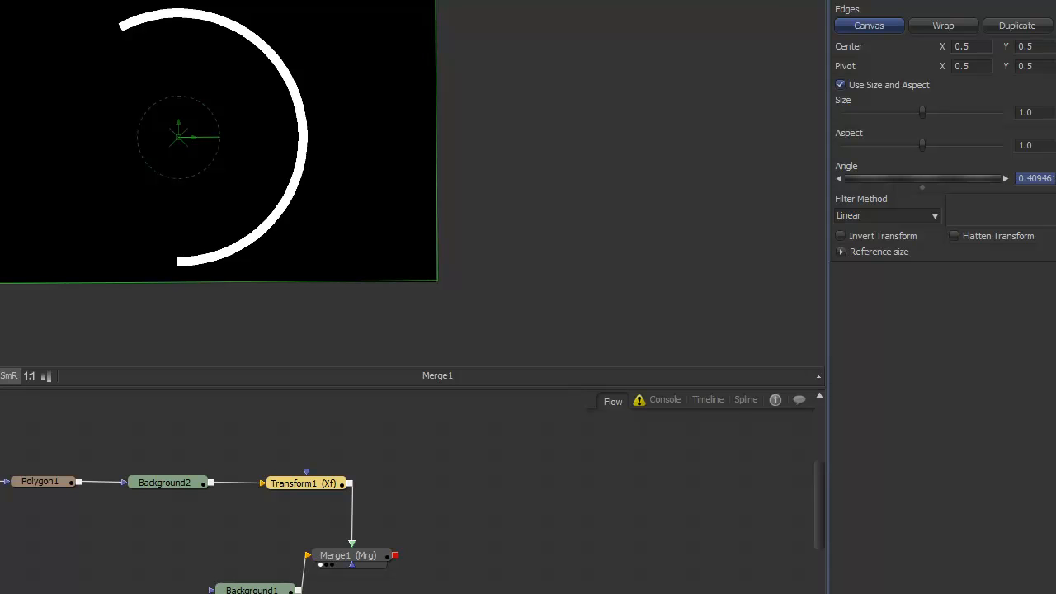
{"action": "left_click", "coordinate": [1035, 43]}
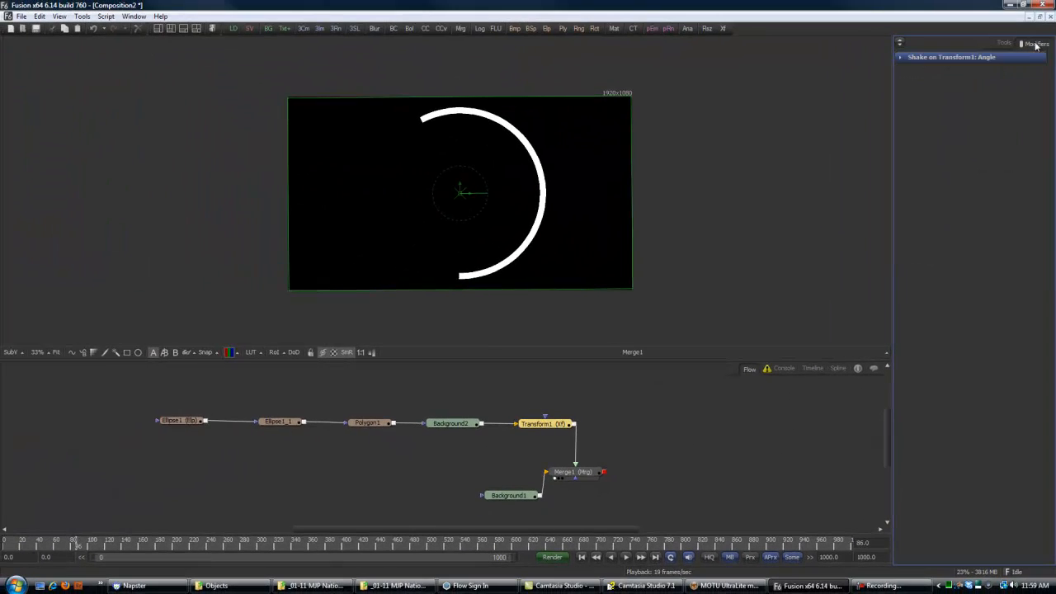
{"action": "left_click", "coordinate": [906, 58]}
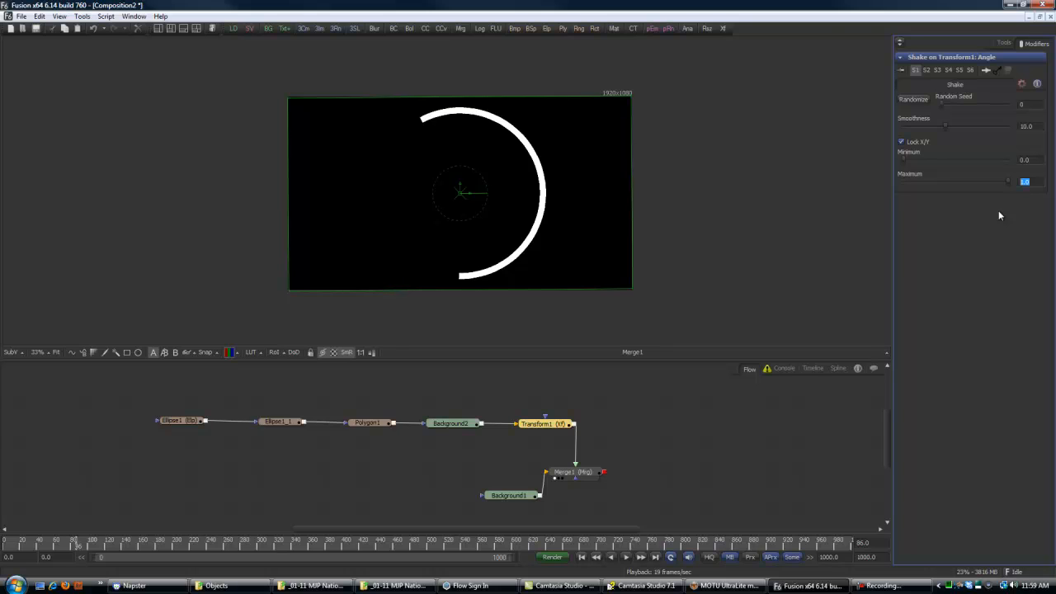
{"action": "key", "text": "Return"}
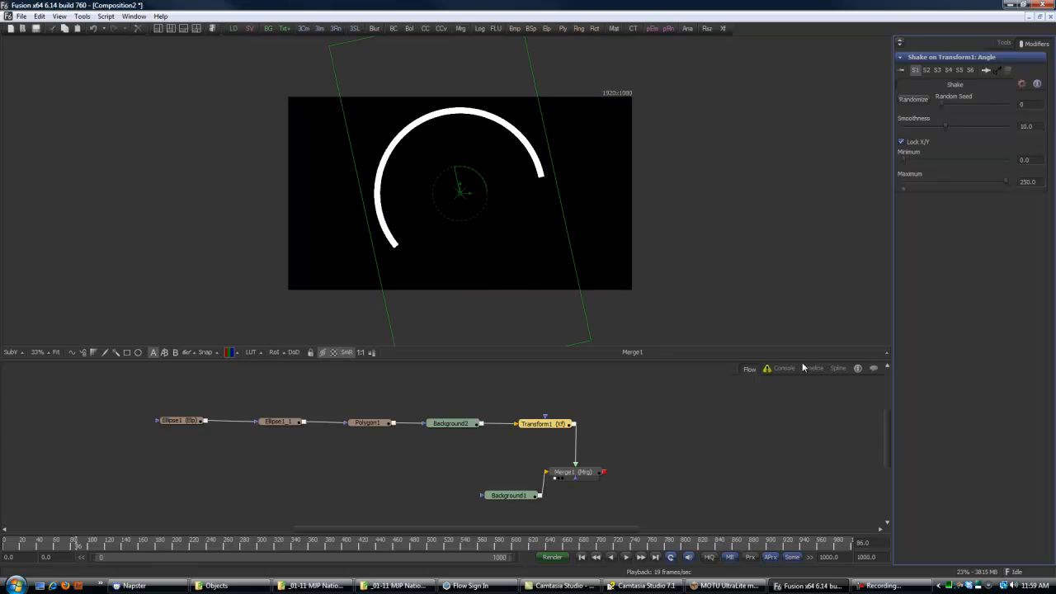
Step: Set the Shake's smoothness to about 11.78 while previewing the ring's rotation in playback, and stop the playback
{"action": "left_click_drag", "start_coordinate": [946, 130], "coordinate": [974, 127]}
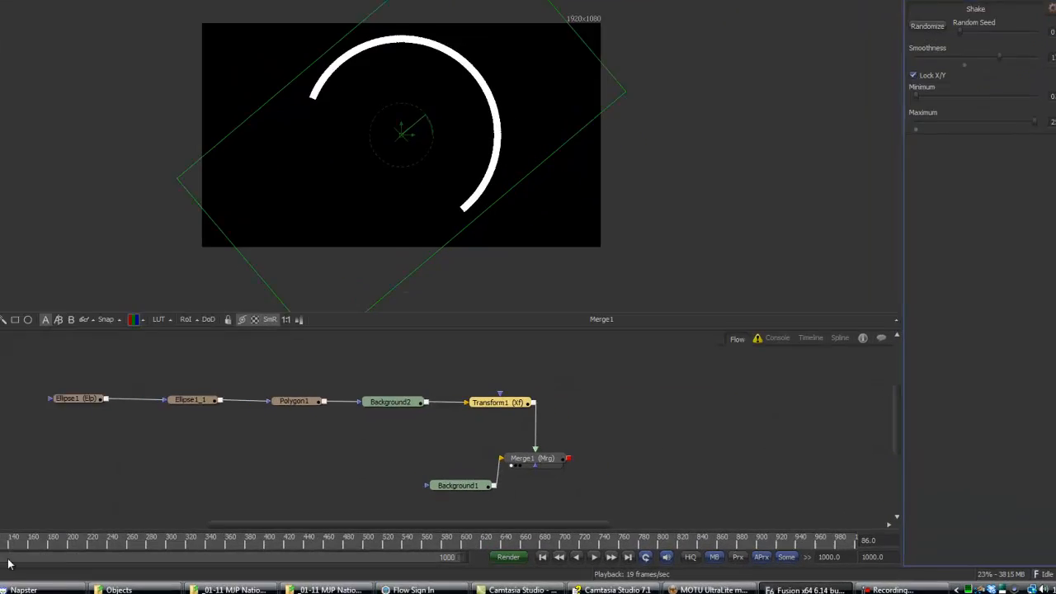
{"action": "left_click", "coordinate": [594, 557]}
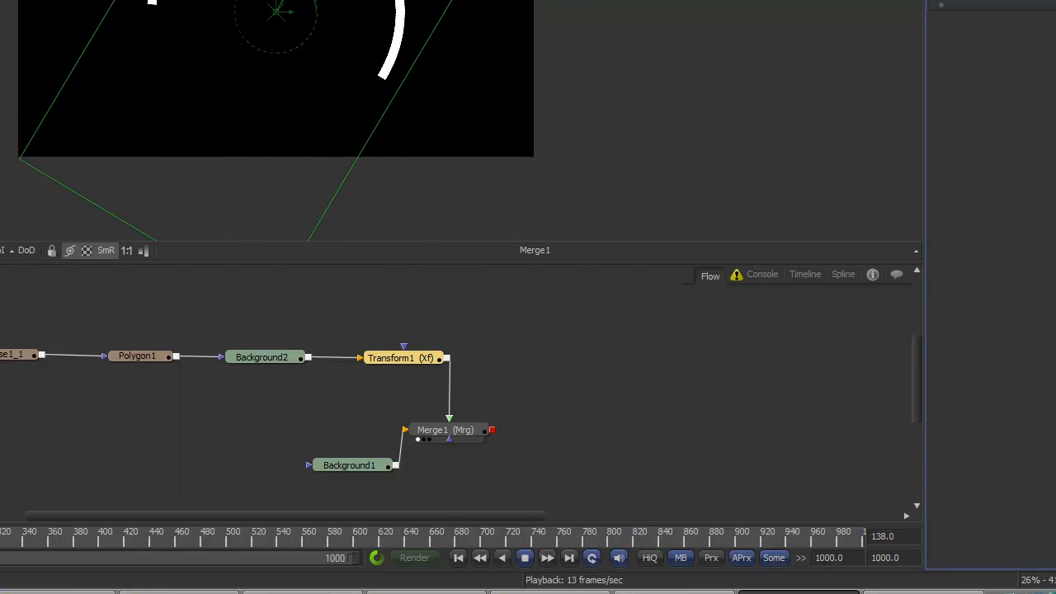
{"action": "left_click_drag", "start_coordinate": [852, 64], "coordinate": [979, 59]}
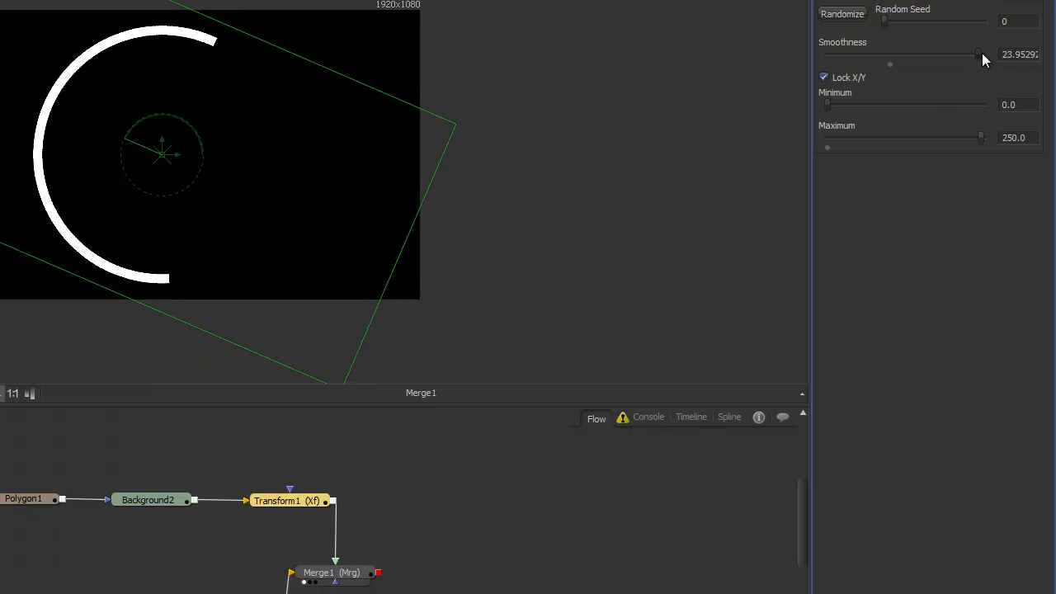
{"action": "left_click_drag", "start_coordinate": [981, 52], "coordinate": [905, 57]}
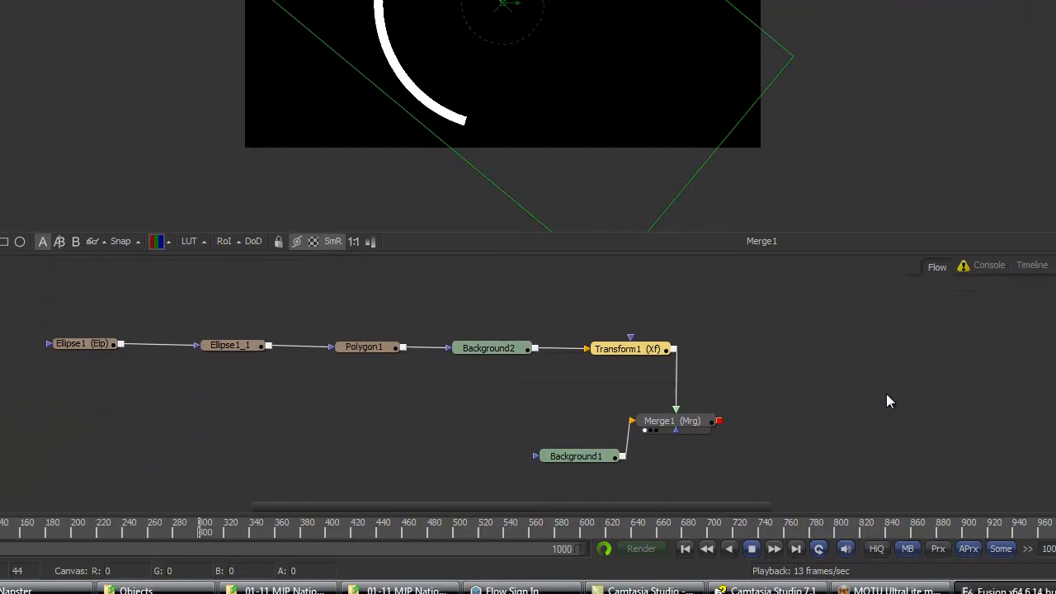
{"action": "left_click_drag", "start_coordinate": [895, 399], "coordinate": [842, 381]}
{"action": "left_click", "coordinate": [865, 461]}
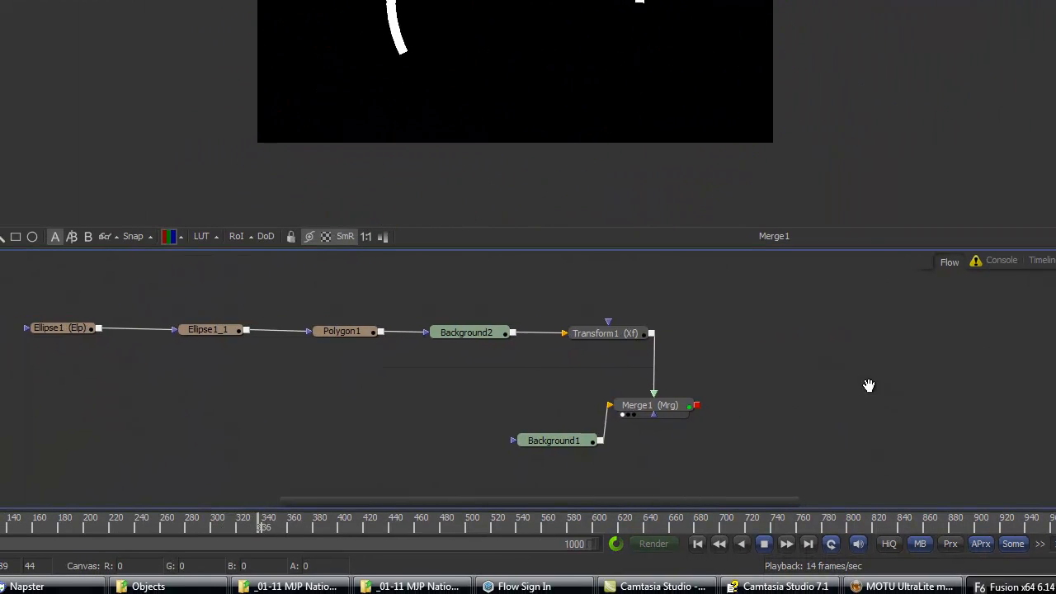
{"action": "left_click", "coordinate": [763, 543]}
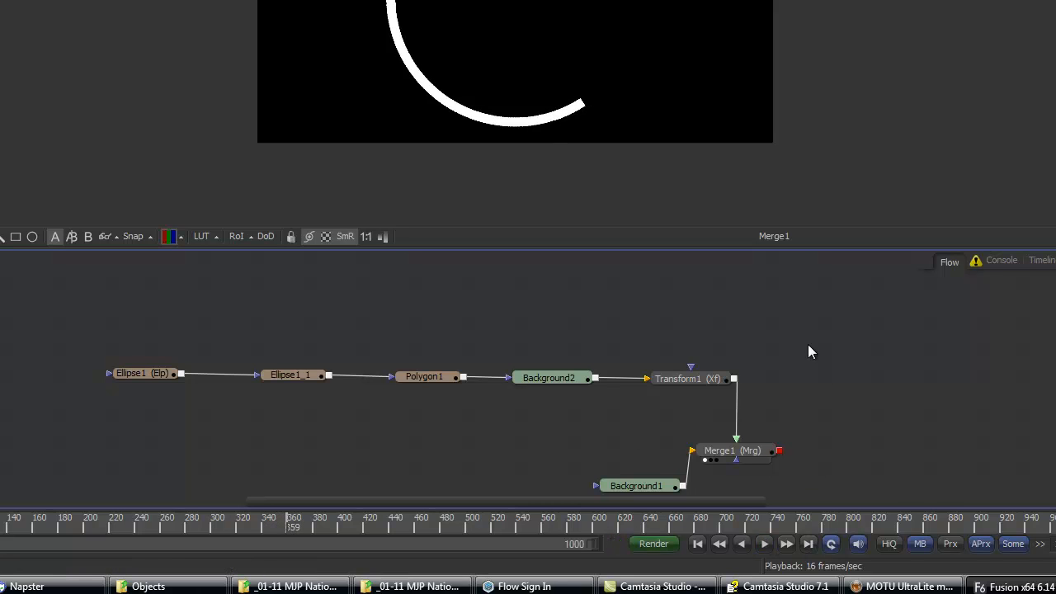
Step: Duplicate the chain from the first ellipse to the Transform above the original and merge the copy's output over the original Transform
{"action": "left_click_drag", "start_coordinate": [805, 336], "coordinate": [53, 403]}
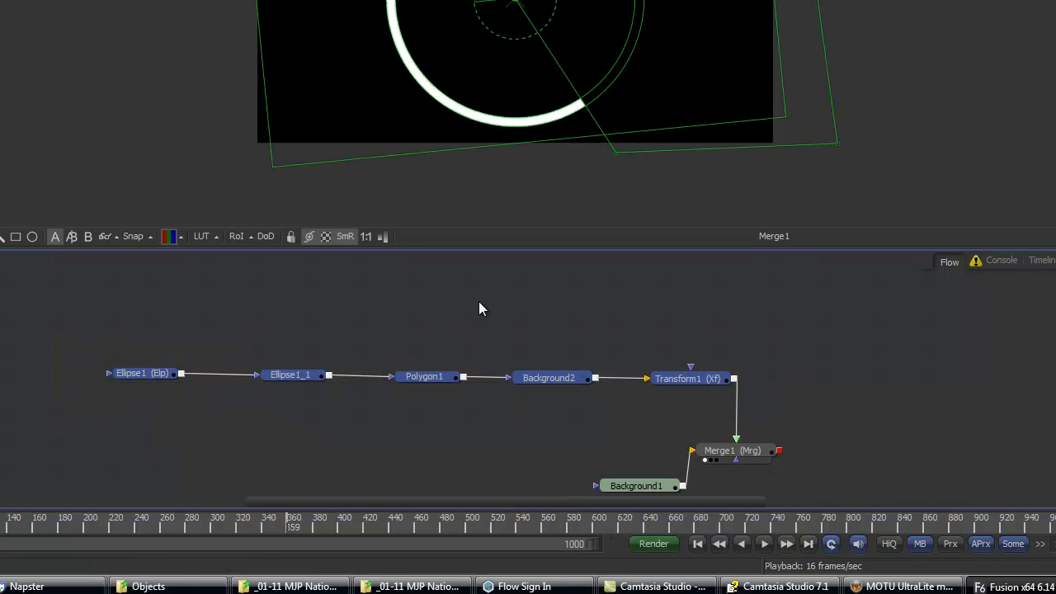
{"action": "left_click", "coordinate": [693, 306]}
{"action": "key", "text": "ctrl+v"}
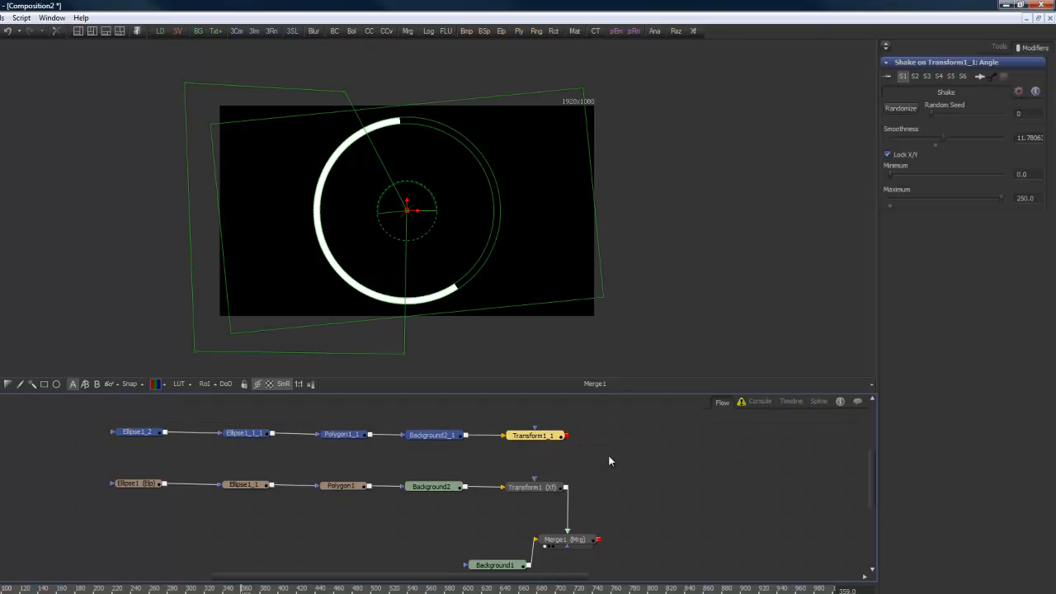
{"action": "left_click", "coordinate": [608, 460]}
{"action": "left_click_drag", "start_coordinate": [566, 440], "coordinate": [565, 487]}
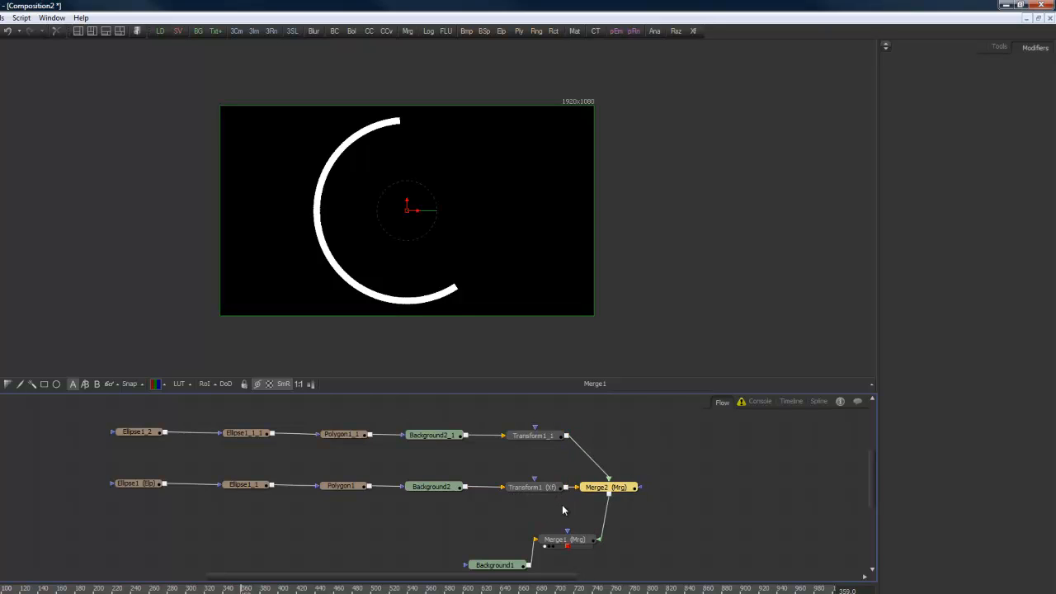
Step: Move both ring chains and their new merge node together to the left, making room beside the final merge
{"action": "left_click_drag", "start_coordinate": [659, 513], "coordinate": [113, 424]}
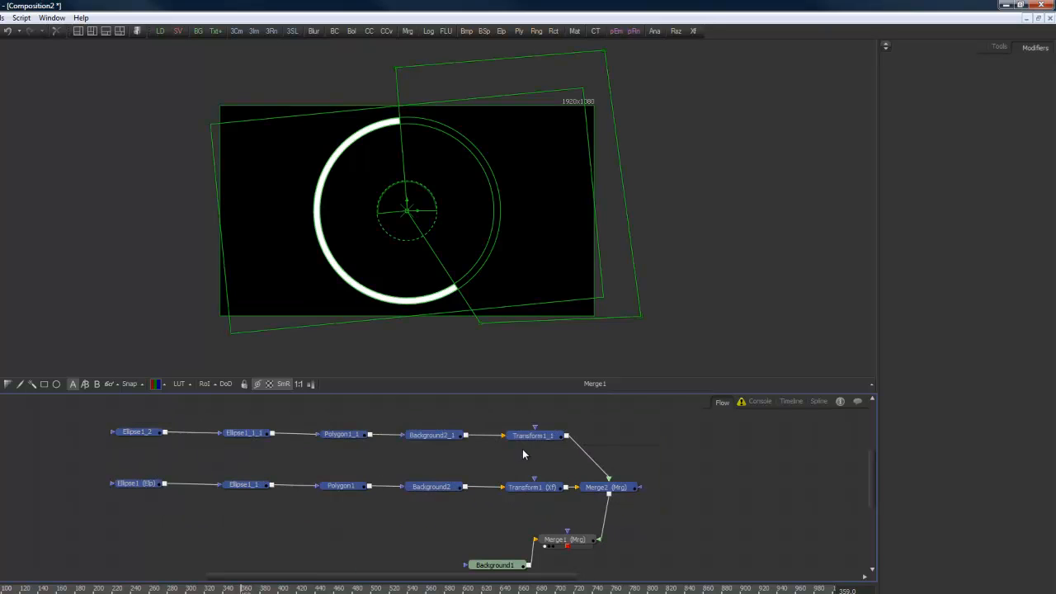
{"action": "left_click_drag", "start_coordinate": [541, 443], "coordinate": [501, 437]}
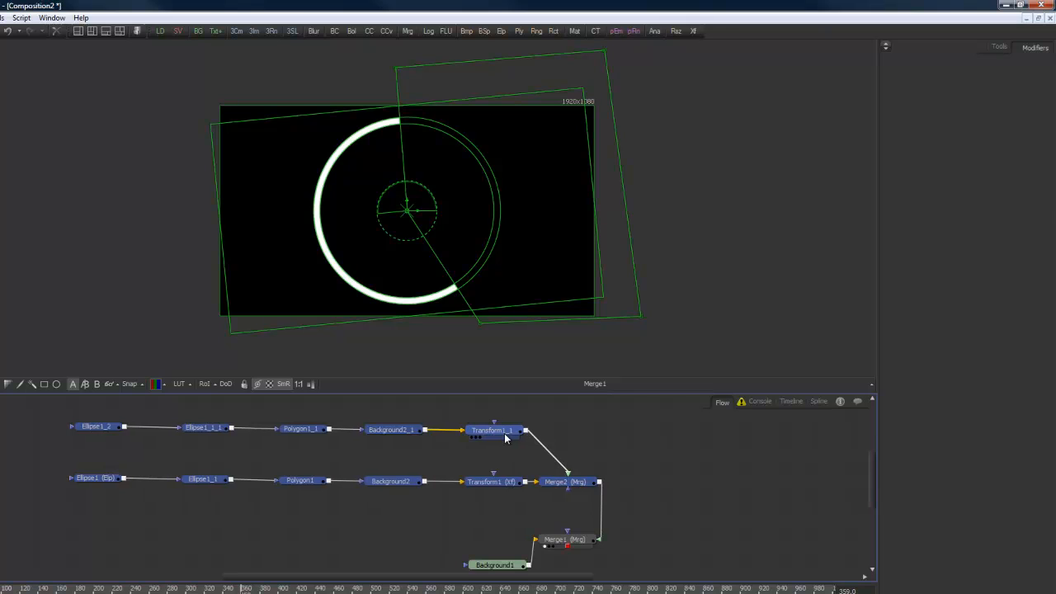
{"action": "left_click", "coordinate": [689, 499]}
Step: Reshape the copied polygon mask, moving its lower corner straight below the ring's centre and its upper corner further left above the frame
{"action": "left_click_drag", "start_coordinate": [665, 464], "coordinate": [670, 486]}
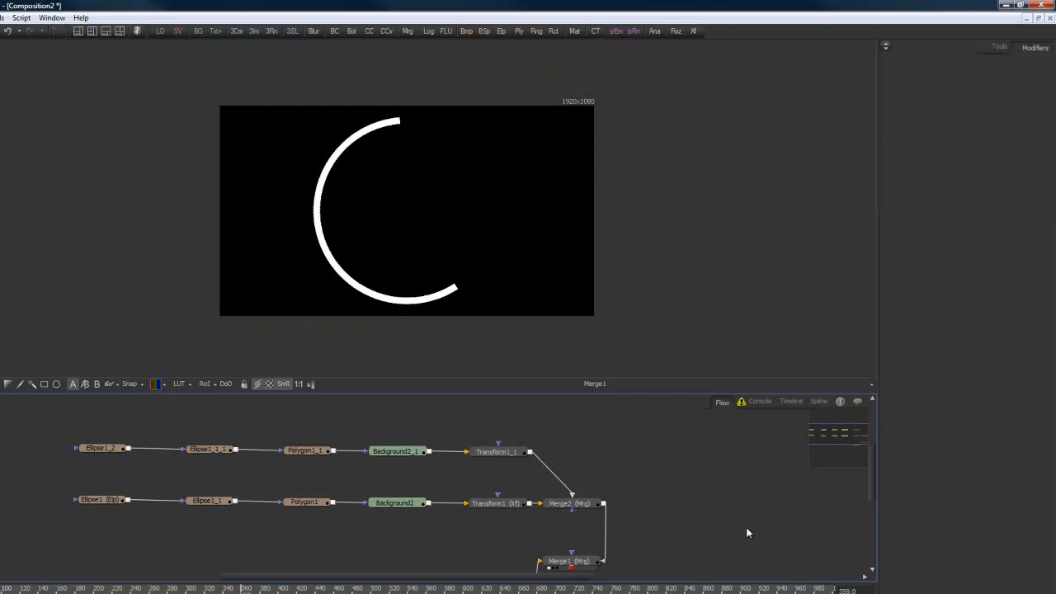
{"action": "left_click_drag", "start_coordinate": [746, 528], "coordinate": [665, 484]}
{"action": "scroll", "coordinate": [665, 483], "scroll_direction": "down", "scroll_amount": 3}
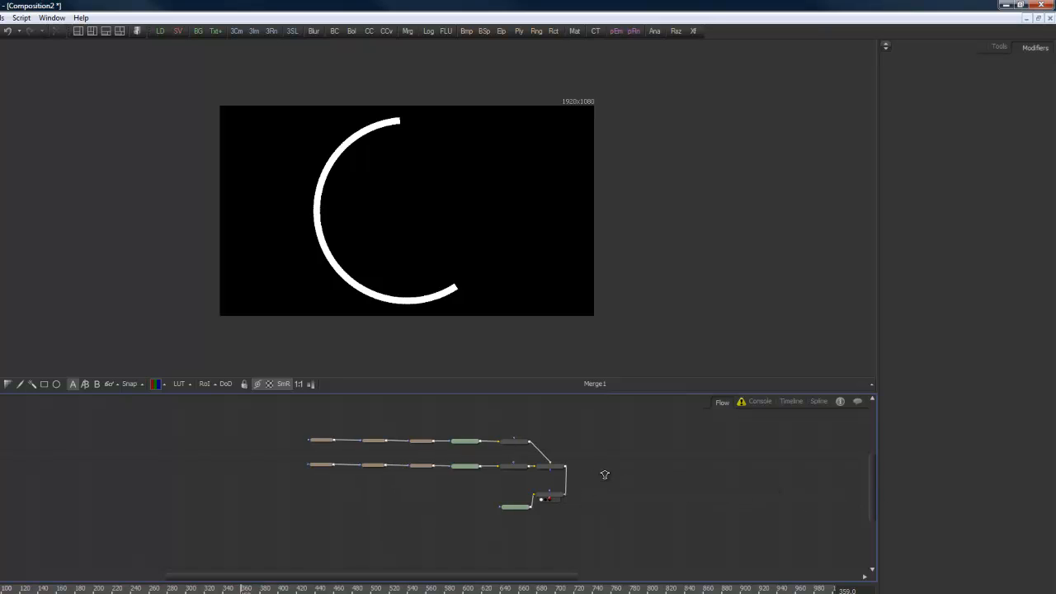
{"action": "scroll", "coordinate": [603, 473], "scroll_direction": "up", "scroll_amount": 5}
{"action": "left_click_drag", "start_coordinate": [621, 482], "coordinate": [700, 550]}
{"action": "left_click_drag", "start_coordinate": [611, 500], "coordinate": [755, 499]}
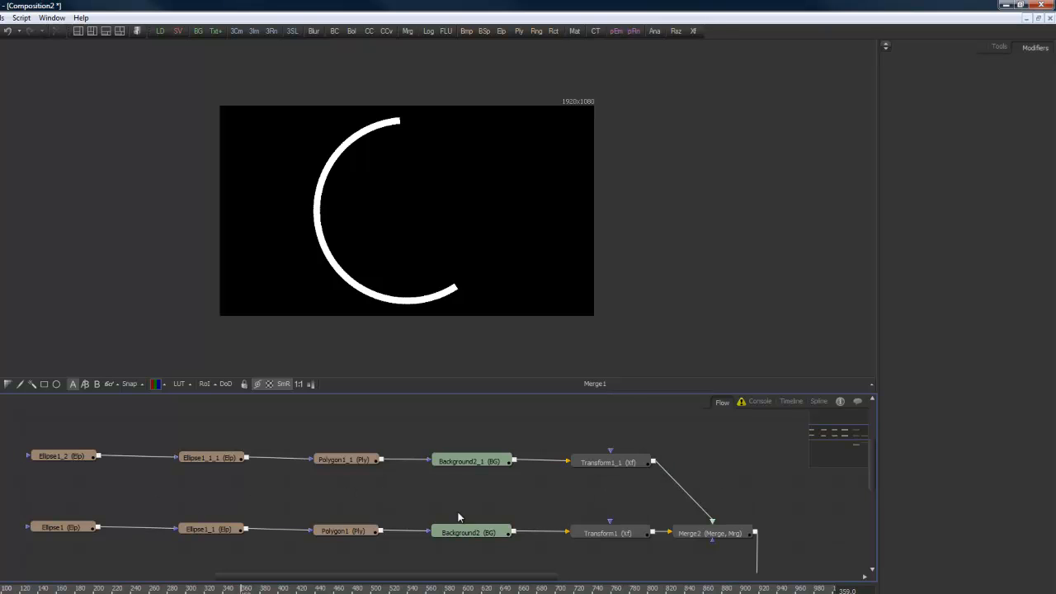
{"action": "left_click", "coordinate": [355, 460]}
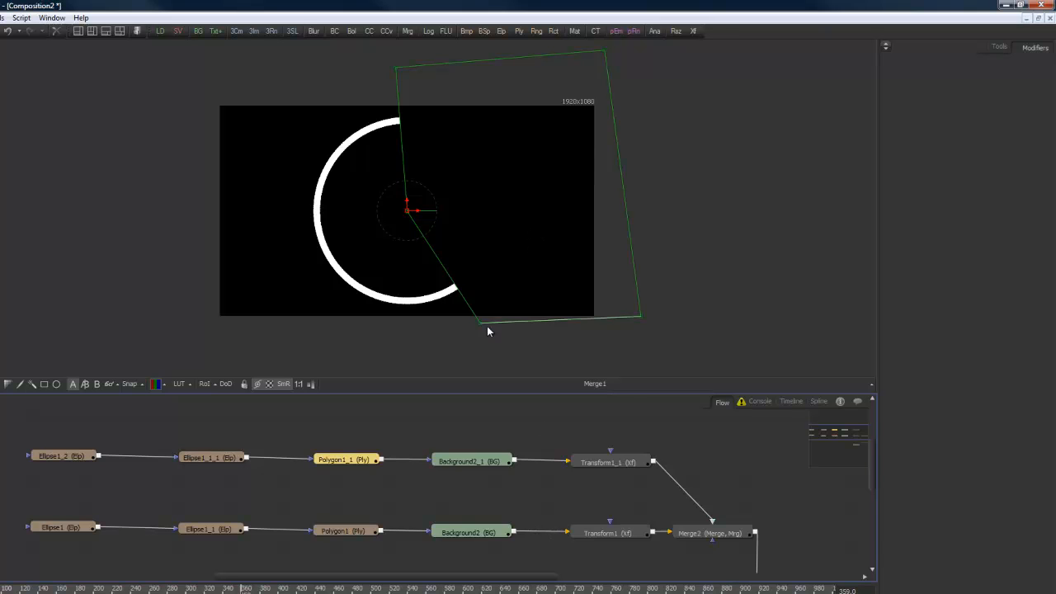
{"action": "left_click_drag", "start_coordinate": [481, 326], "coordinate": [409, 346]}
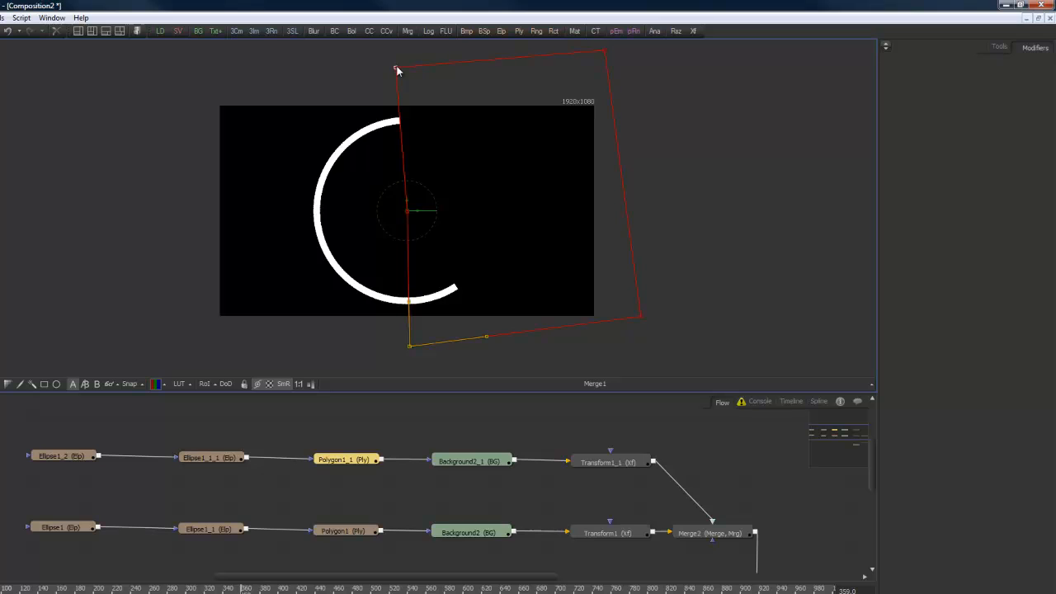
{"action": "left_click_drag", "start_coordinate": [396, 67], "coordinate": [338, 72]}
Step: Shrink the copied chain's inner and outer ellipses so the second ring sits just inside the first with a narrow gap
{"action": "left_click", "coordinate": [210, 458]}
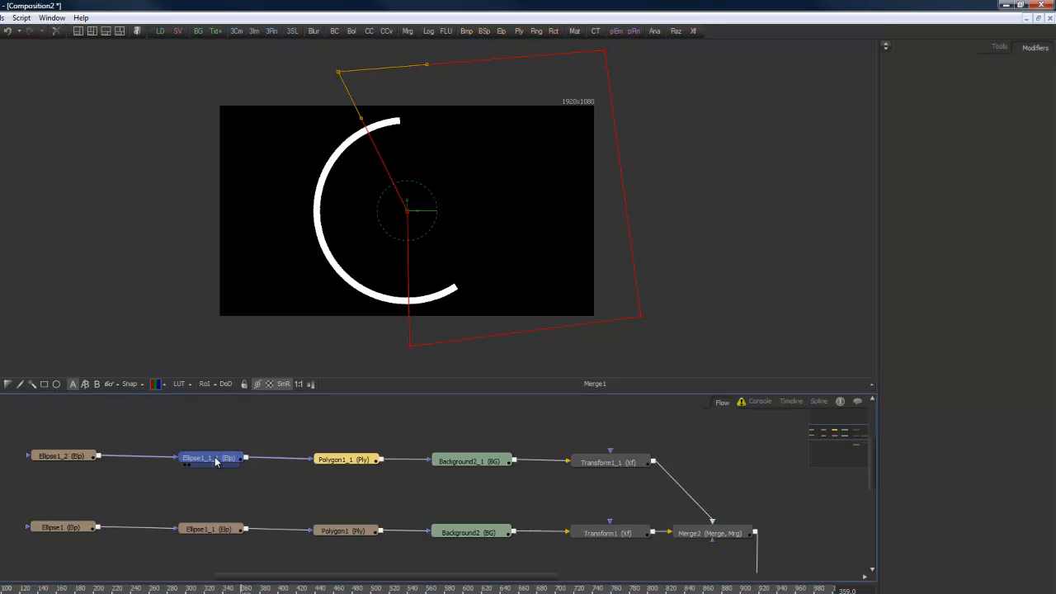
{"action": "left_click_drag", "start_coordinate": [461, 286], "coordinate": [449, 279]}
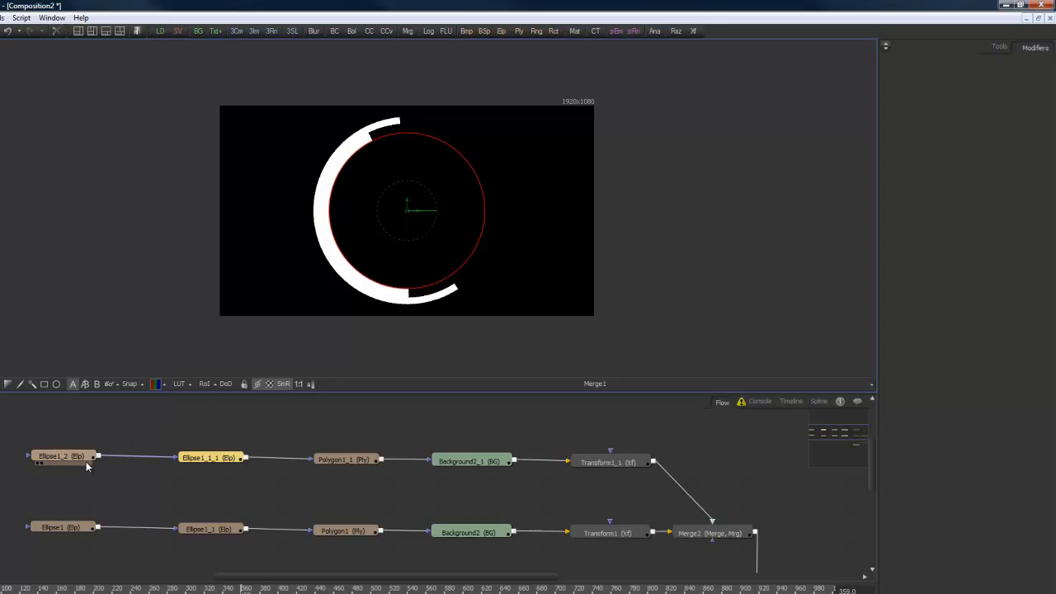
{"action": "left_click", "coordinate": [83, 461]}
{"action": "left_click_drag", "start_coordinate": [464, 293], "coordinate": [456, 283]}
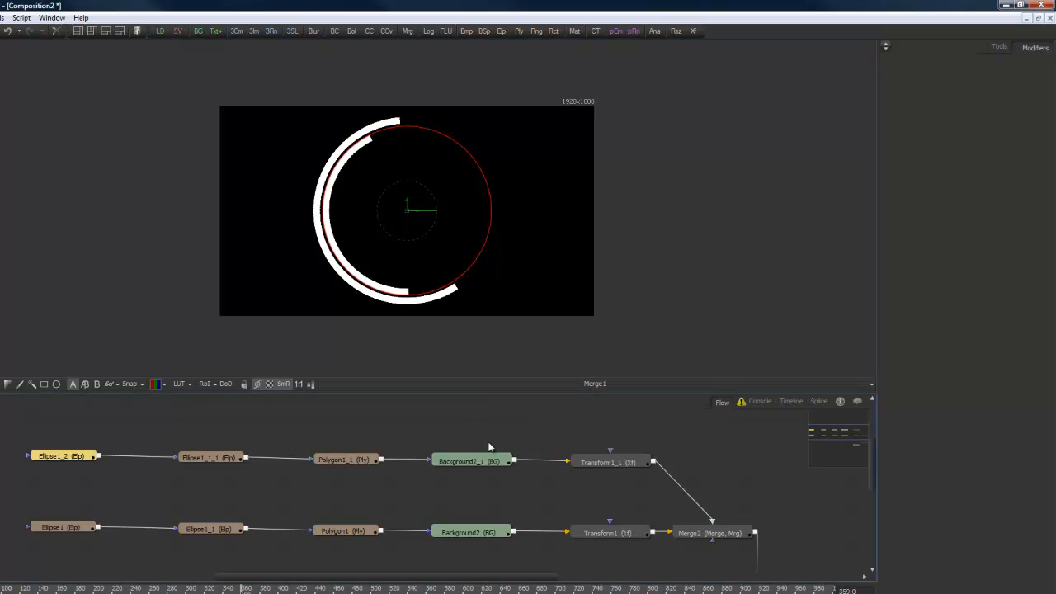
Step: Set the Shake on the second ring's Transform to random seed 4297 and maximum 360
{"action": "left_click", "coordinate": [600, 463]}
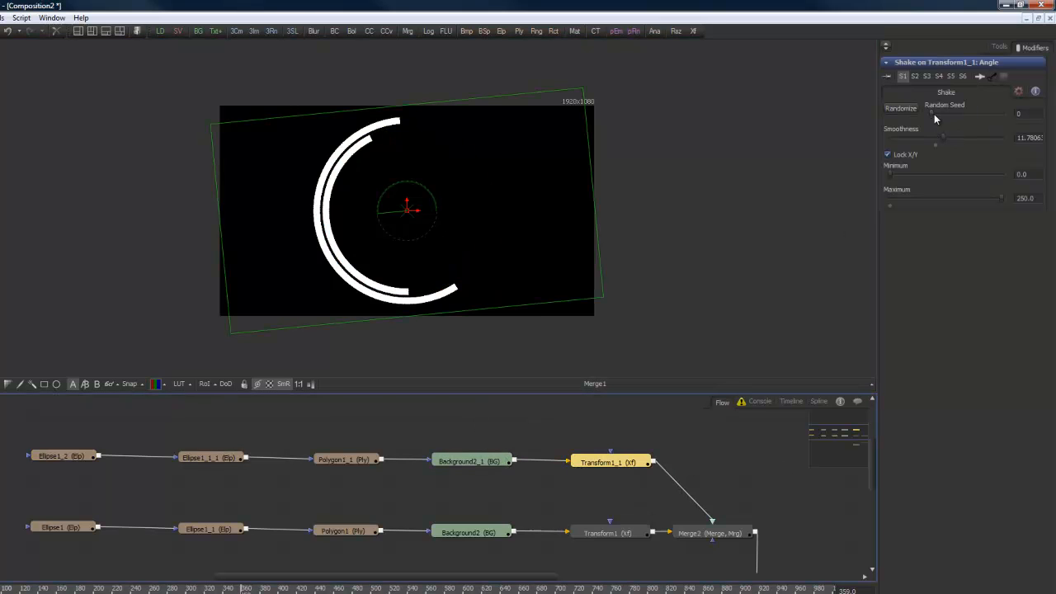
{"action": "left_click_drag", "start_coordinate": [934, 114], "coordinate": [942, 116]}
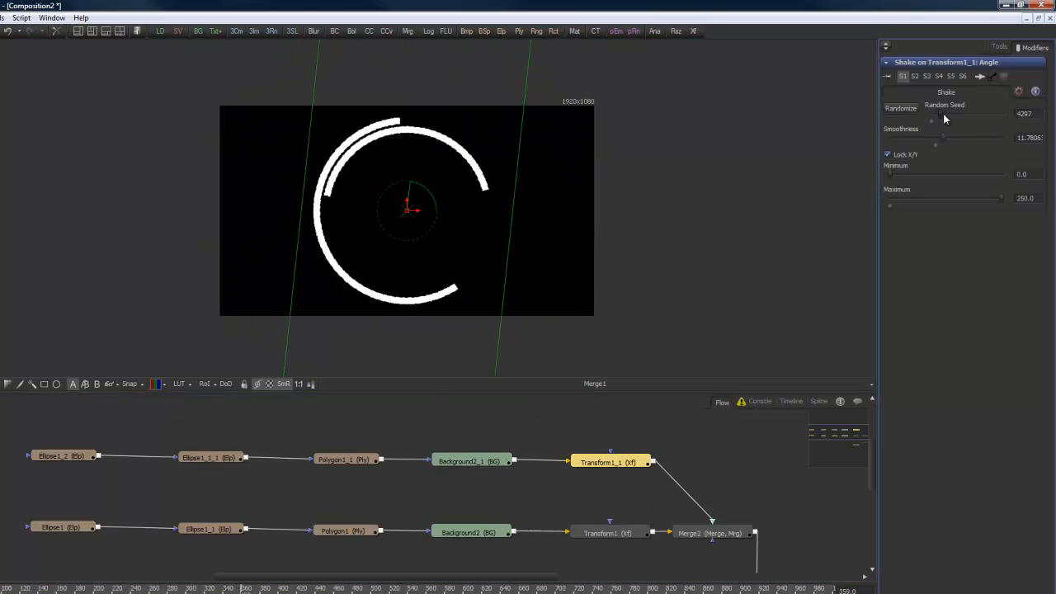
{"action": "left_click_drag", "start_coordinate": [1043, 200], "coordinate": [954, 204]}
{"action": "type", "text": "360"}
{"action": "key", "text": "Return"}
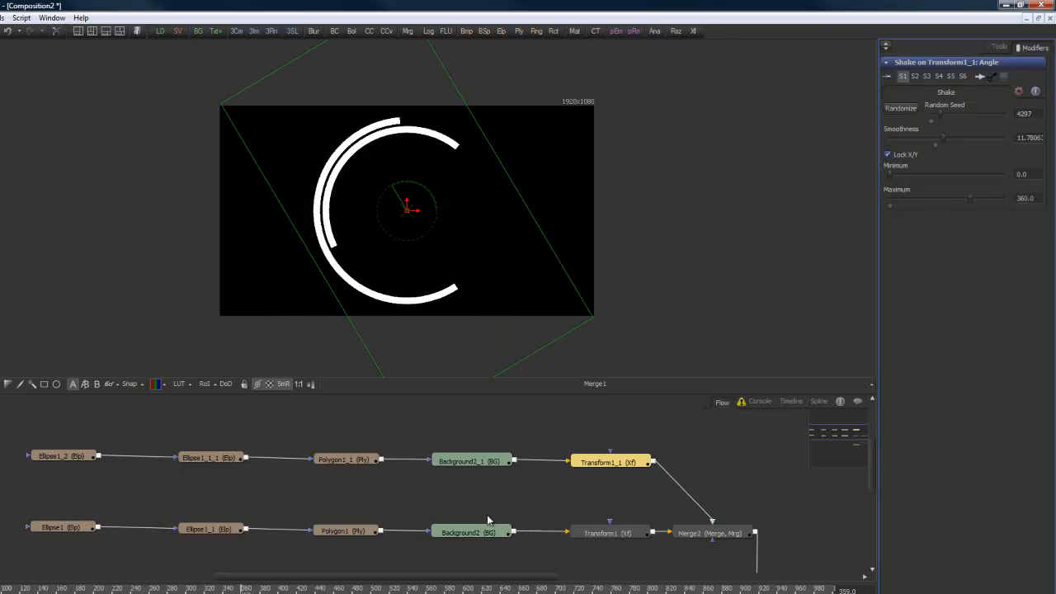
Step: Duplicate the second ring's chain from ellipse to Transform and place the copy in a row above it
{"action": "left_click_drag", "start_coordinate": [678, 435], "coordinate": [38, 481]}
{"action": "left_click_drag", "start_coordinate": [733, 478], "coordinate": [697, 506]}
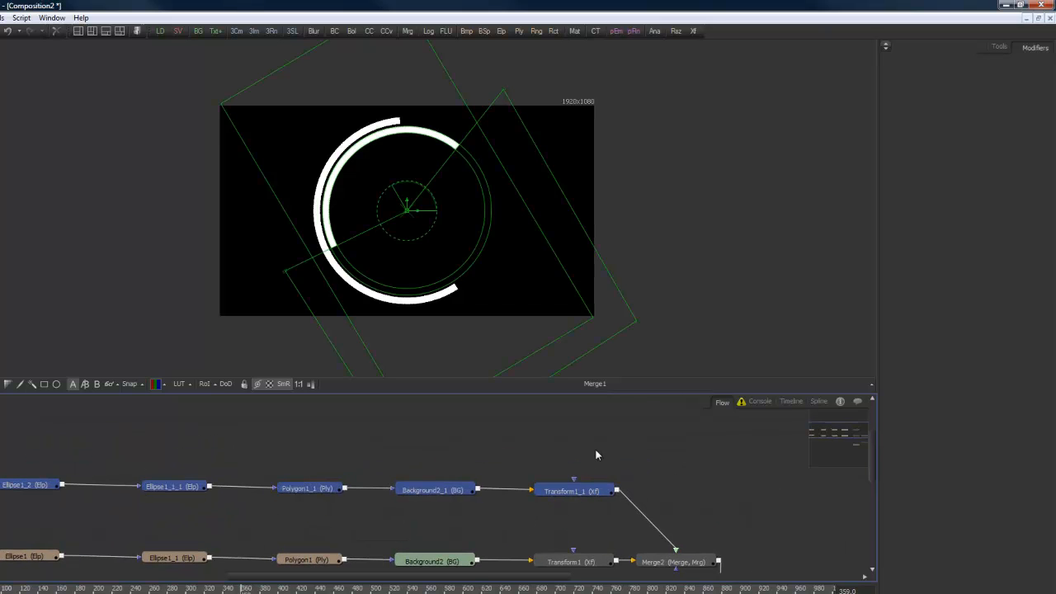
{"action": "left_click", "coordinate": [648, 438]}
{"action": "key", "text": "ctrl+v"}
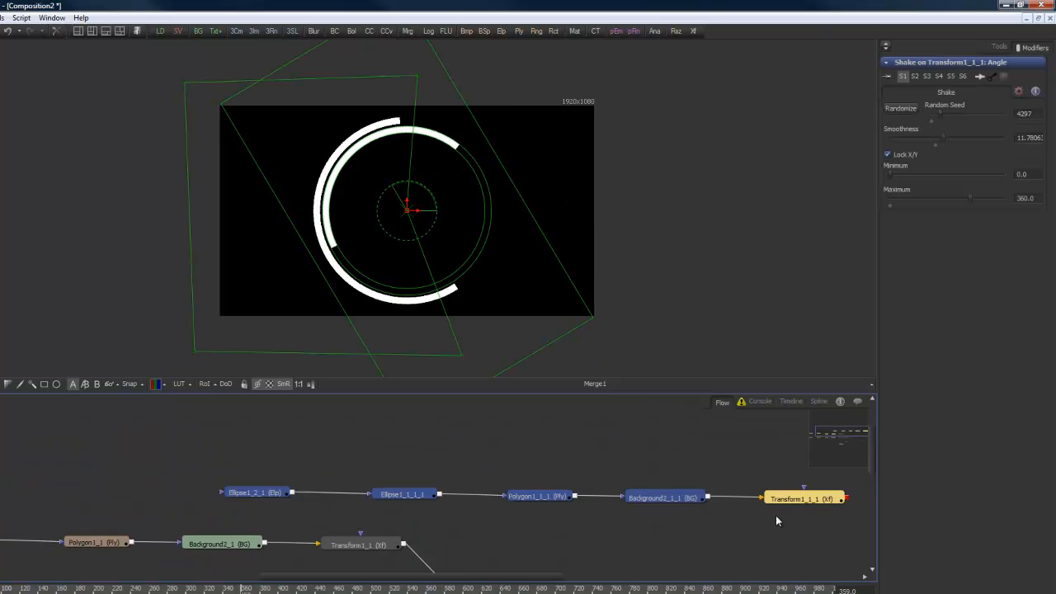
{"action": "left_click_drag", "start_coordinate": [806, 504], "coordinate": [381, 468]}
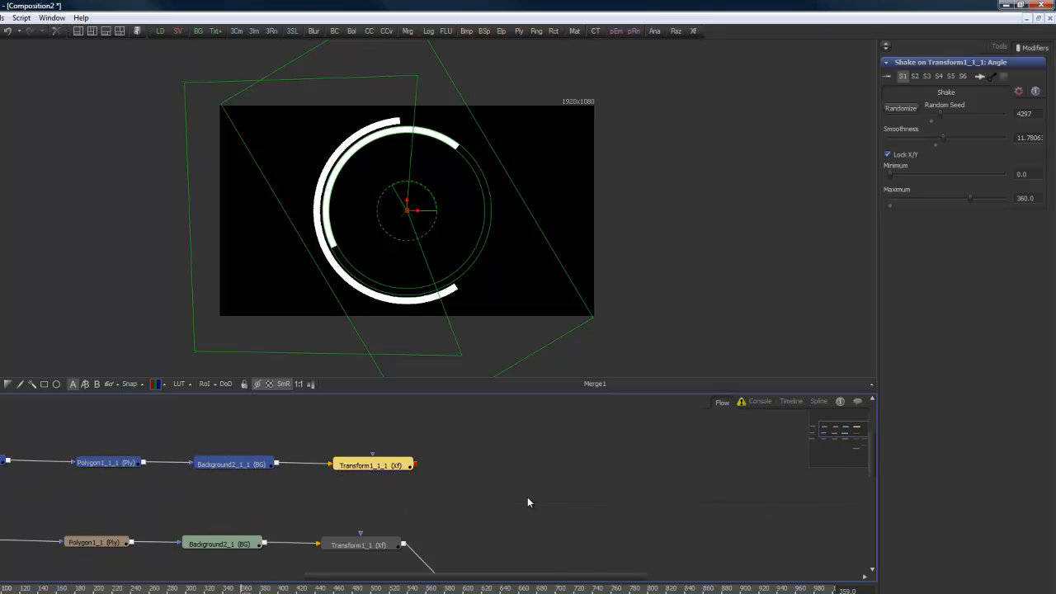
Step: Merge the third chain's Transform output into the second ring's branch and align the third chain's row with the rows below it
{"action": "left_click_drag", "start_coordinate": [528, 501], "coordinate": [617, 533]}
{"action": "scroll", "coordinate": [704, 521], "scroll_direction": "down", "scroll_amount": 3}
{"action": "left_click_drag", "start_coordinate": [624, 475], "coordinate": [617, 530]}
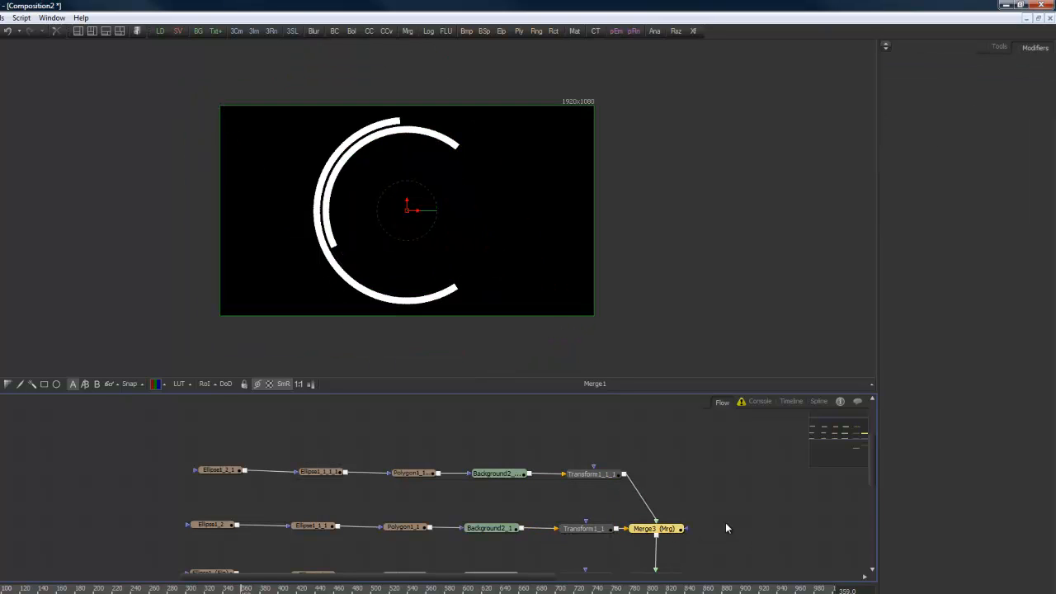
{"action": "left_click_drag", "start_coordinate": [760, 531], "coordinate": [771, 496]}
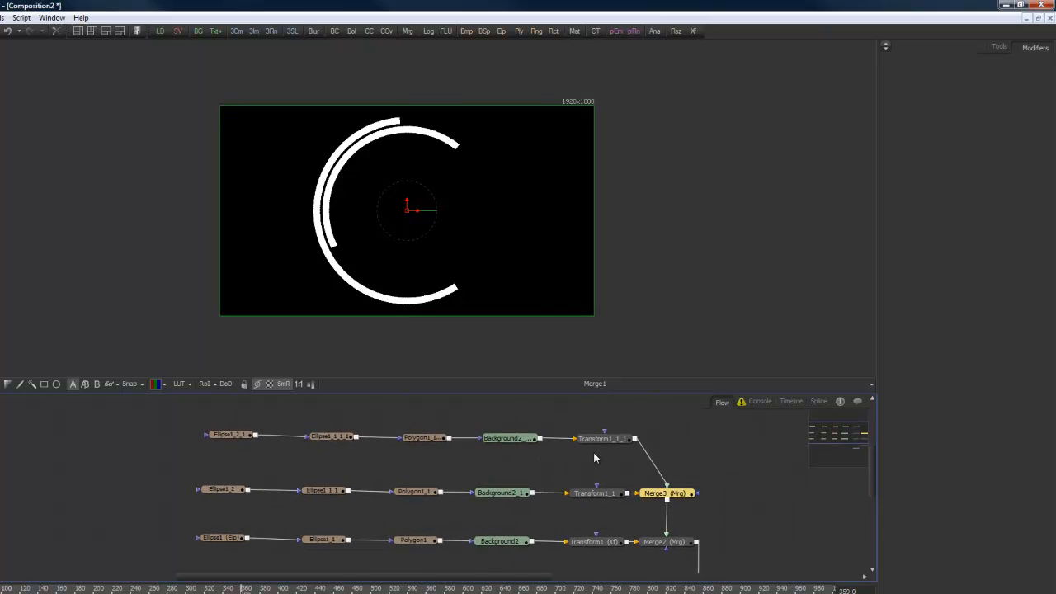
{"action": "left_click_drag", "start_coordinate": [355, 450], "coordinate": [240, 428]}
{"action": "left_click_drag", "start_coordinate": [605, 446], "coordinate": [600, 444]}
{"action": "left_click", "coordinate": [592, 460]}
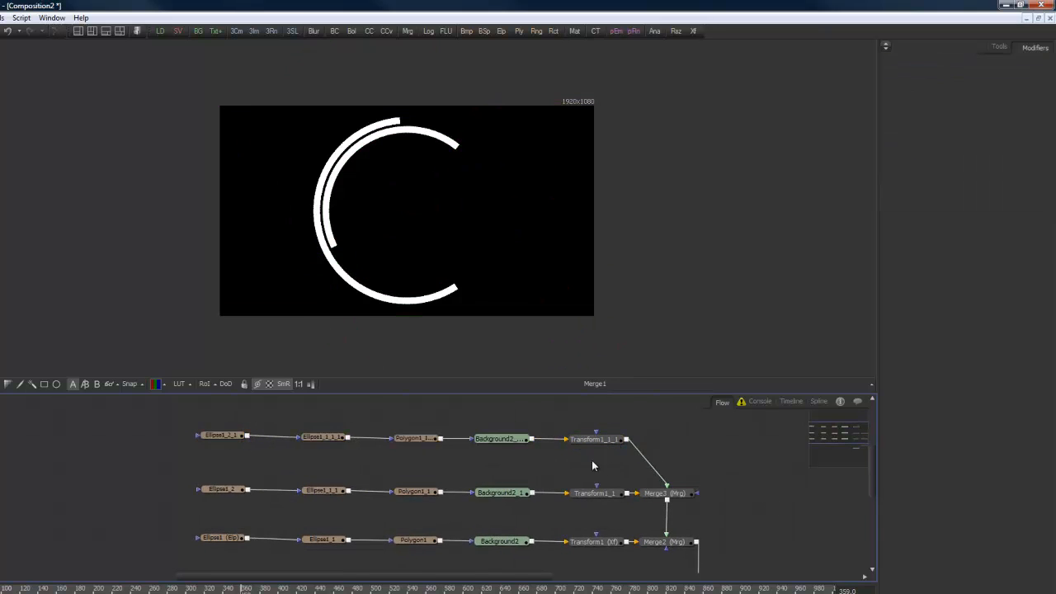
Step: Reshape the third chain's polygon mask, moving its left corner down to the frame's lower edge and its upper corner further right and down
{"action": "left_click", "coordinate": [418, 438]}
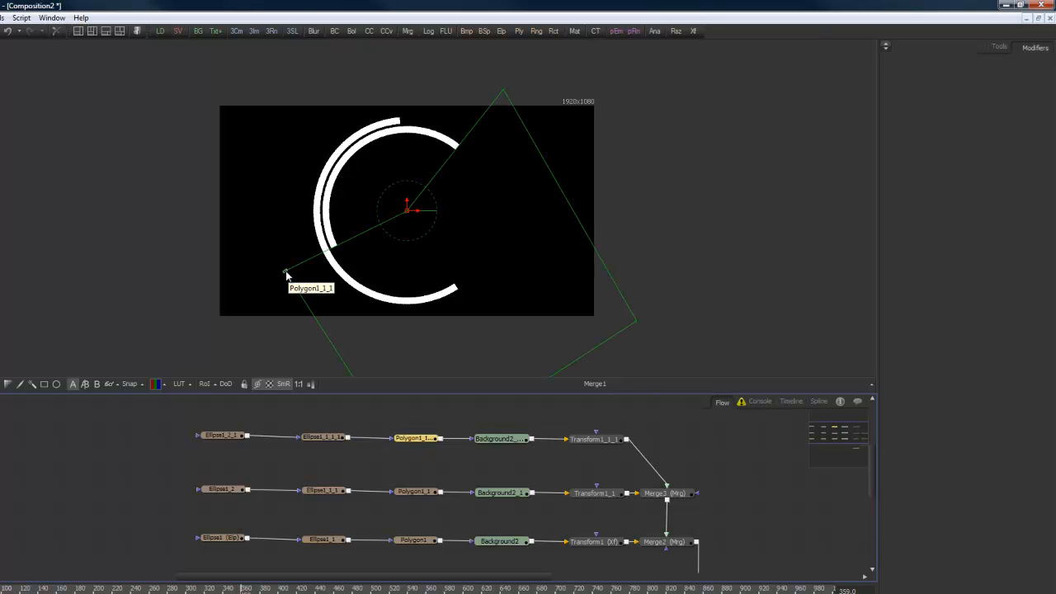
{"action": "left_click_drag", "start_coordinate": [286, 273], "coordinate": [319, 318]}
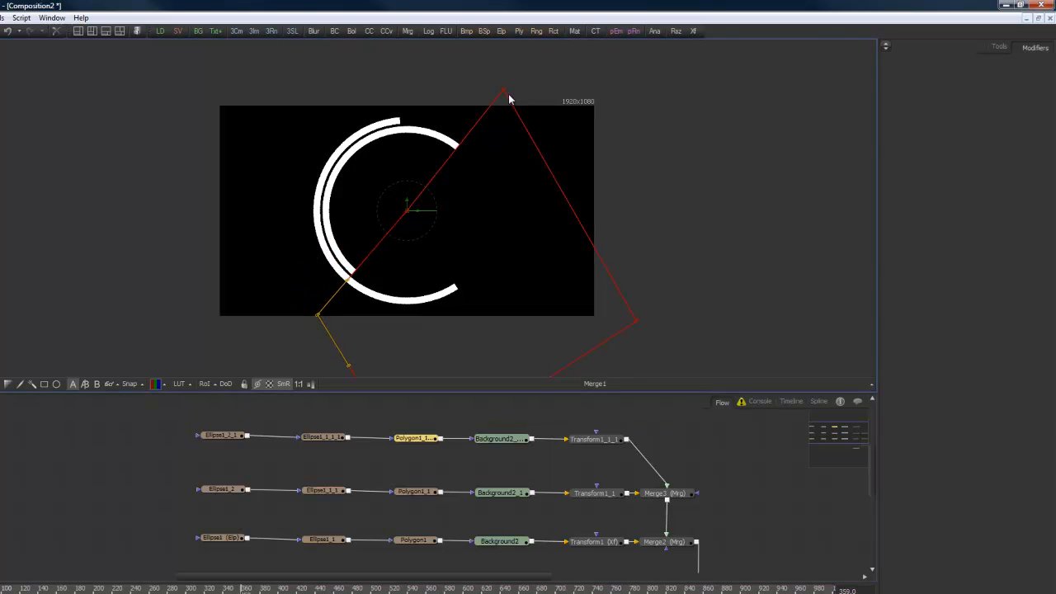
{"action": "left_click_drag", "start_coordinate": [503, 90], "coordinate": [546, 125]}
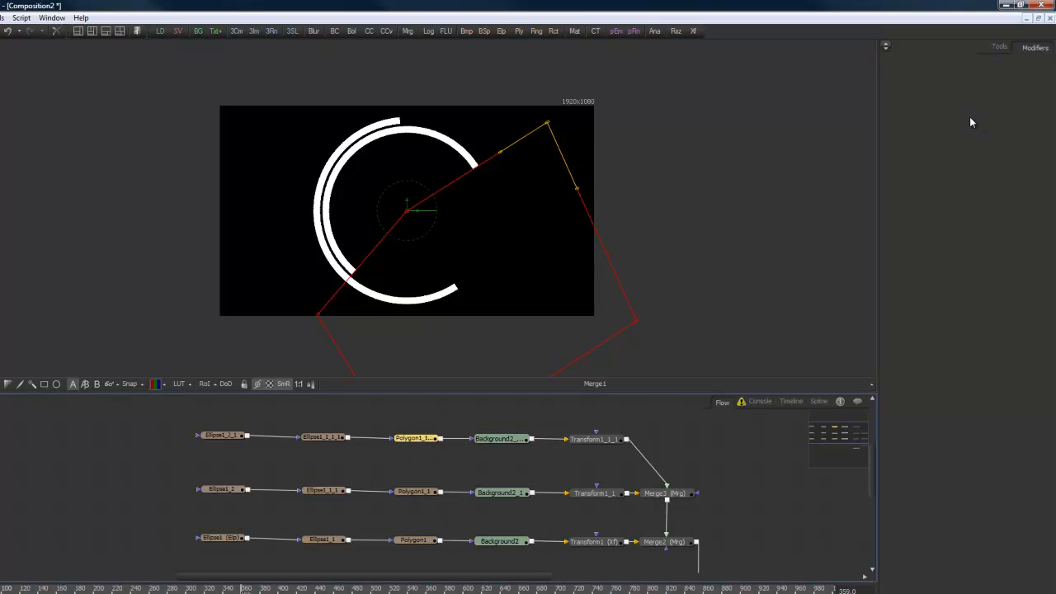
Step: Delete the keyframe at frame 86 from the second ring's polygon shape animation in the Spline editor
{"action": "left_click", "coordinate": [1000, 48]}
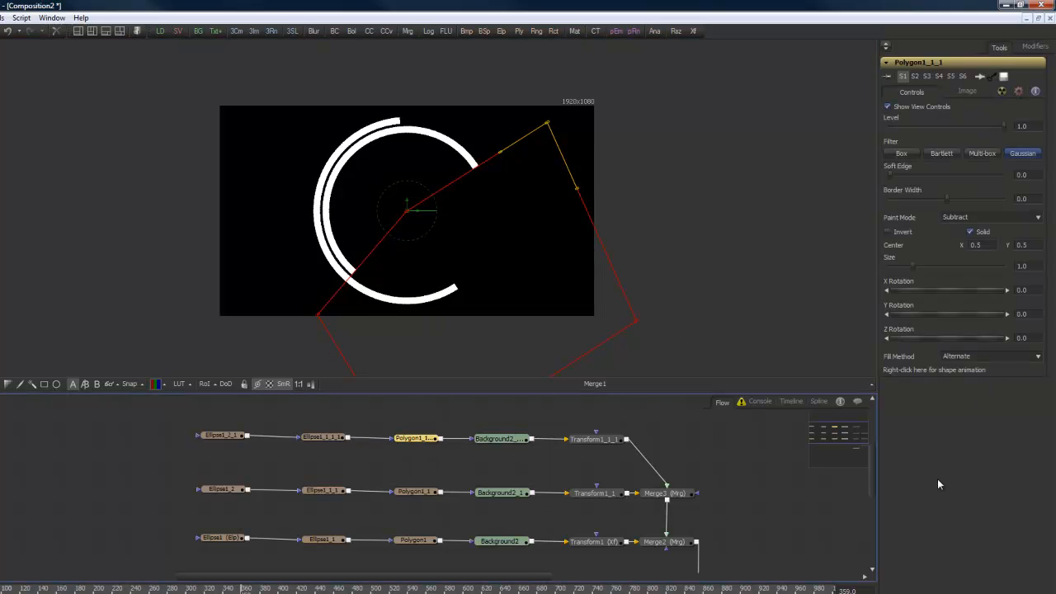
{"action": "right_click", "coordinate": [924, 371]}
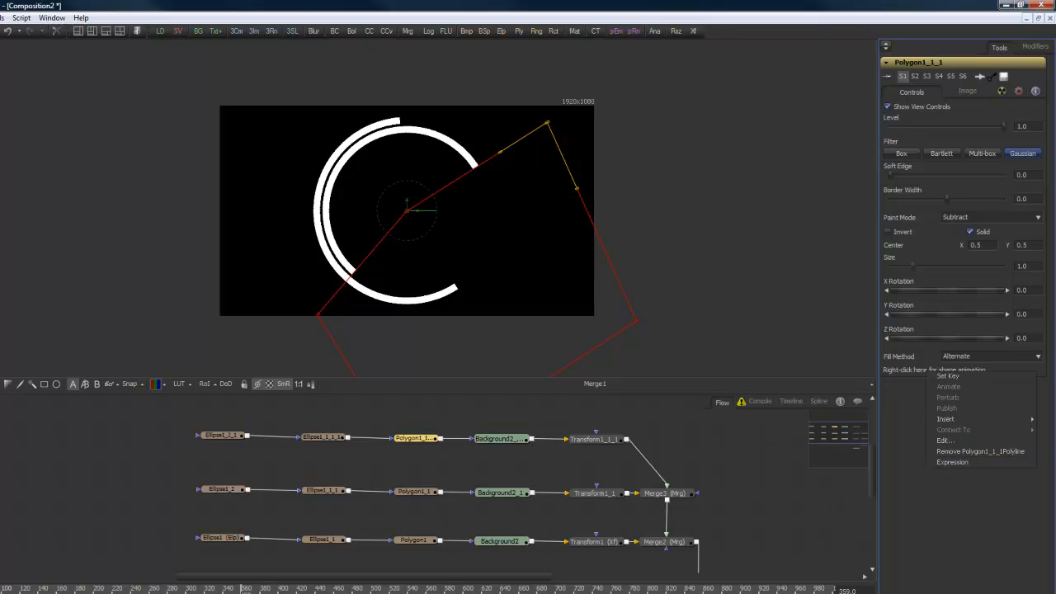
{"action": "left_click", "coordinate": [818, 402]}
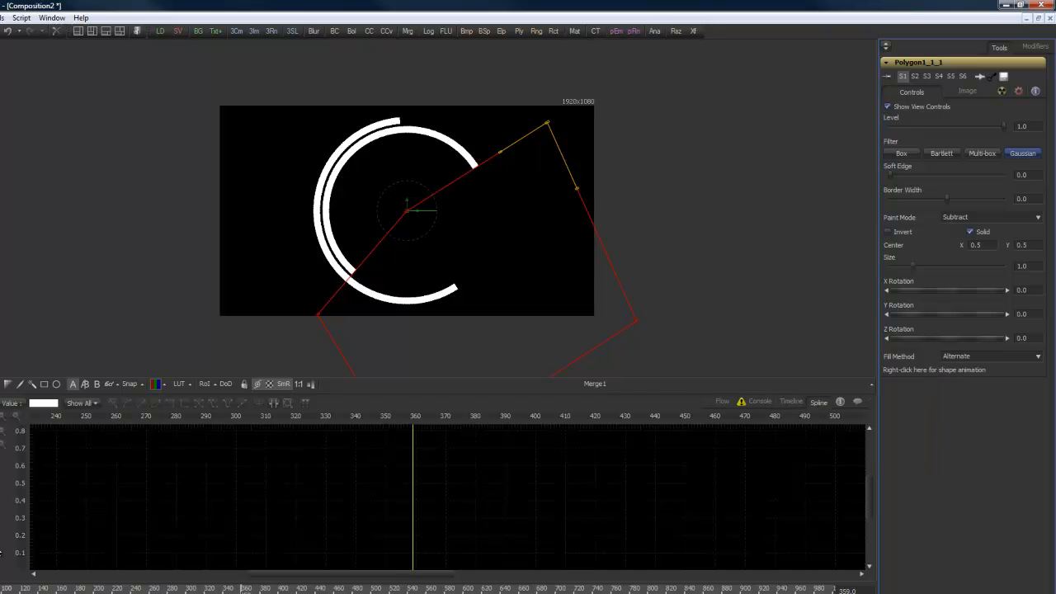
{"action": "left_click", "coordinate": [4, 426]}
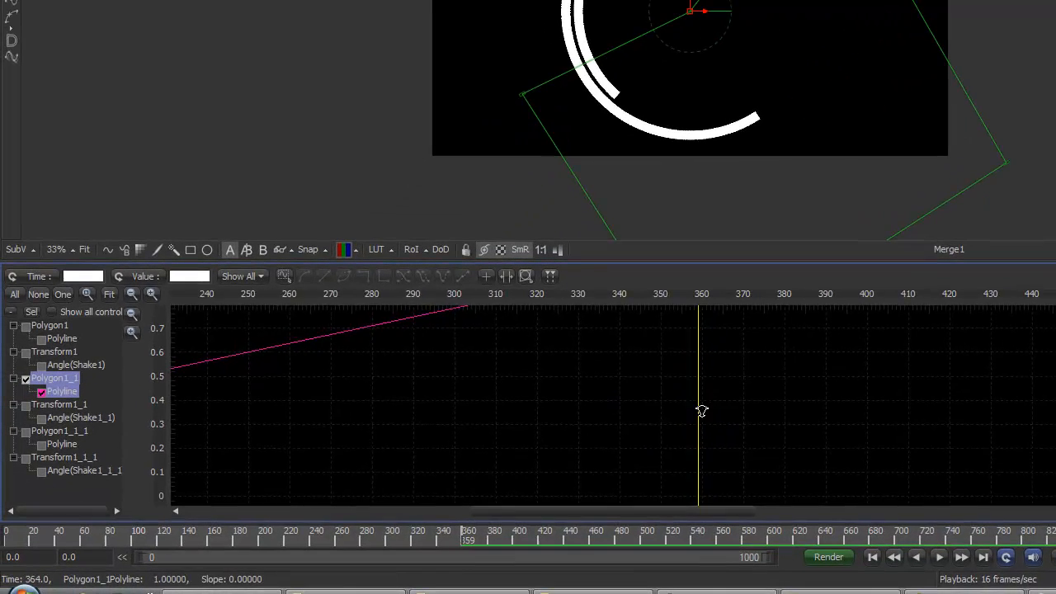
{"action": "left_click_drag", "start_coordinate": [701, 410], "coordinate": [239, 382]}
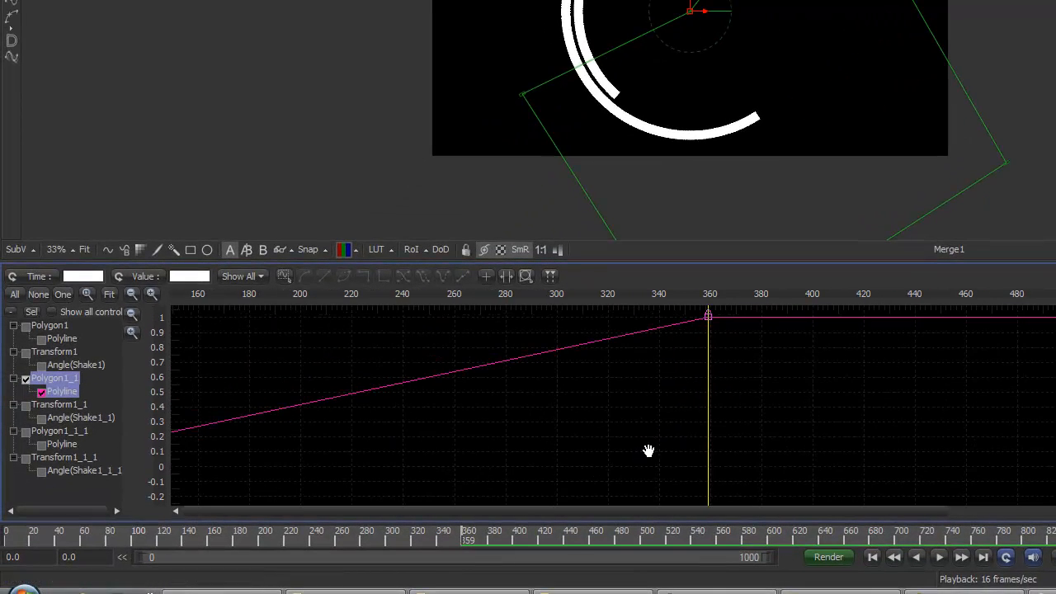
{"action": "left_click_drag", "start_coordinate": [649, 451], "coordinate": [330, 400]}
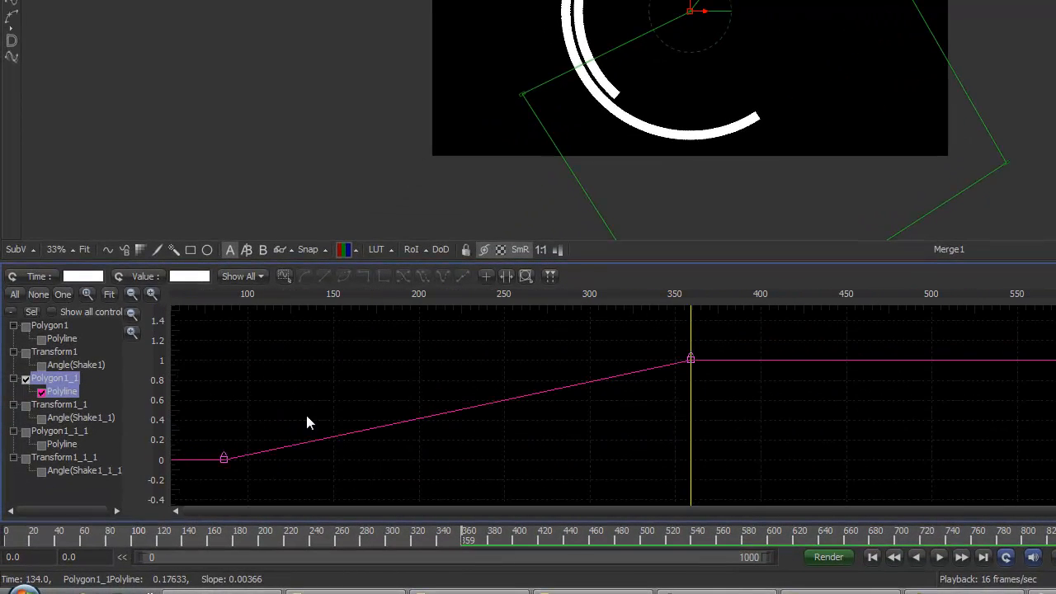
{"action": "left_click", "coordinate": [223, 457]}
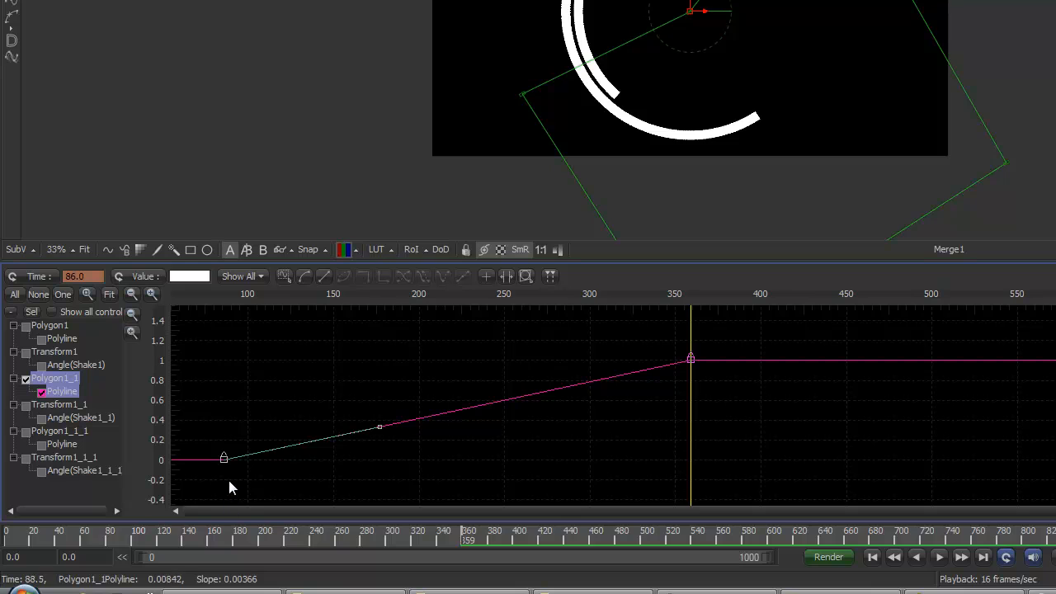
{"action": "key", "text": "Delete"}
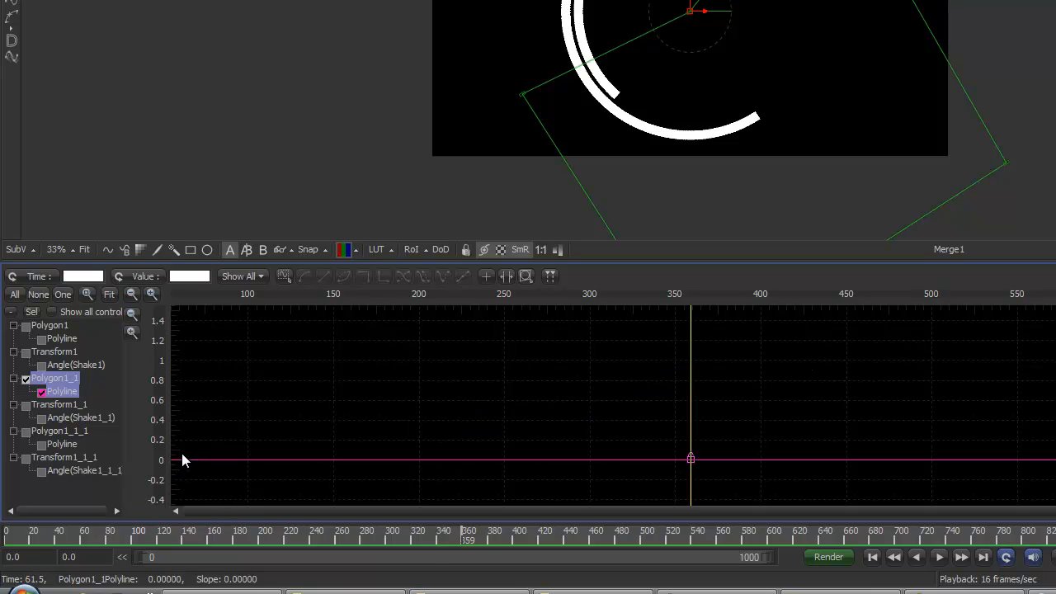
Step: Delete the keyframe at frame 86 from the third ring's polygon shape animation
{"action": "left_click", "coordinate": [60, 432]}
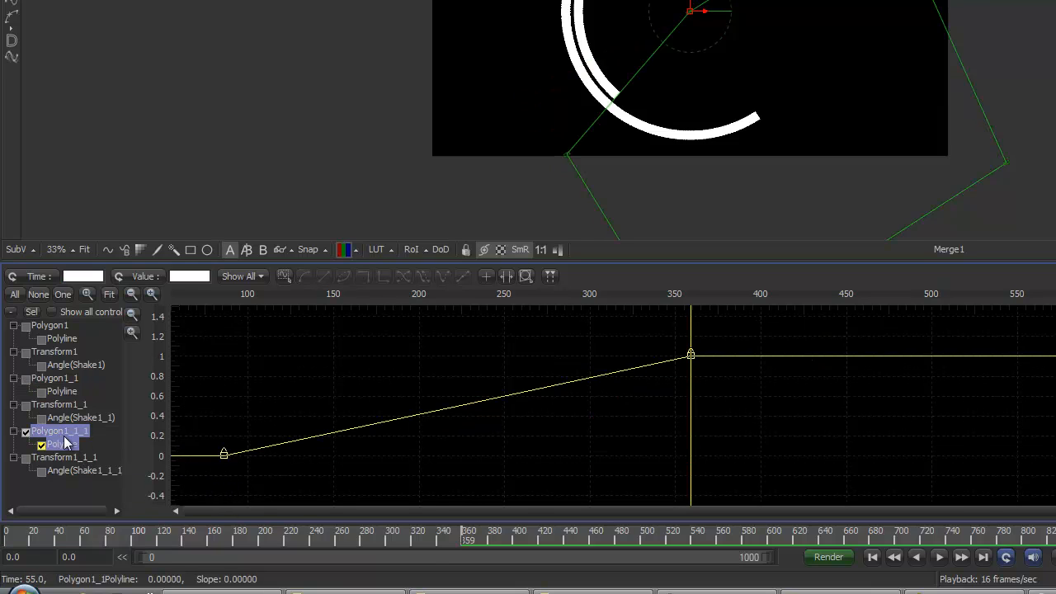
{"action": "left_click", "coordinate": [223, 454]}
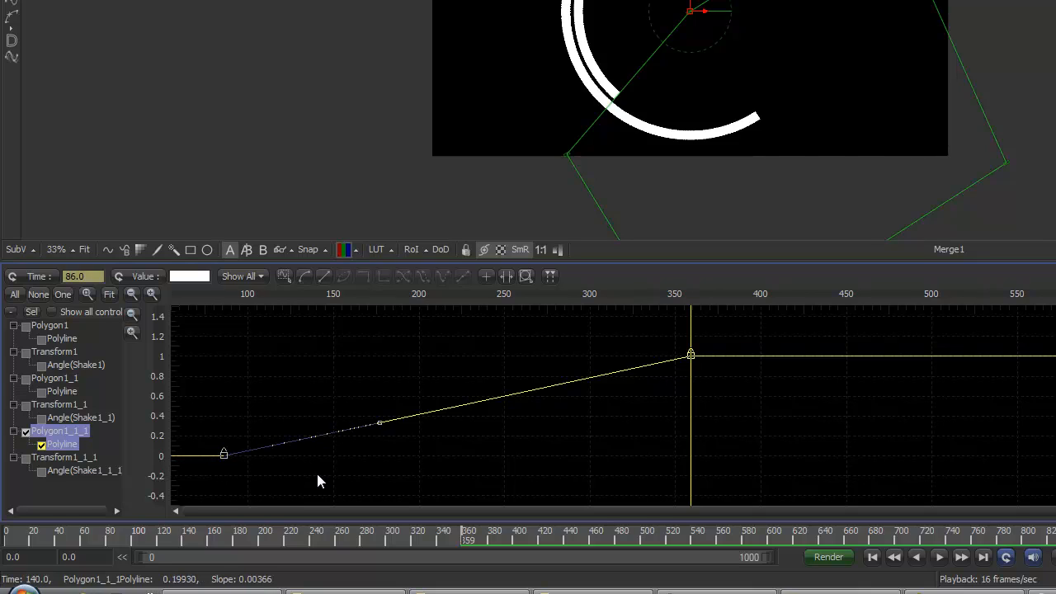
{"action": "key", "text": "Delete"}
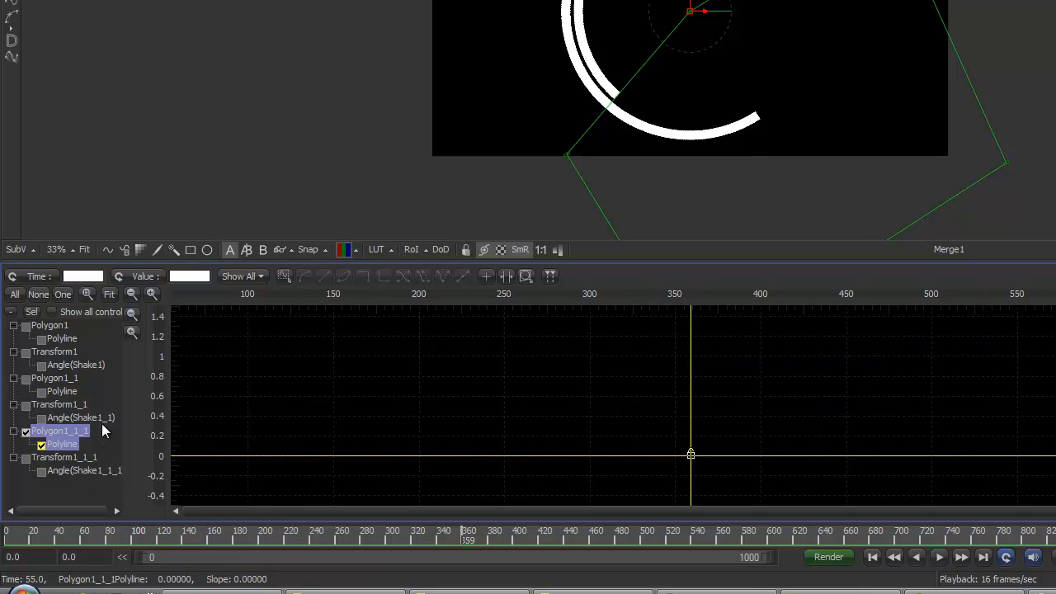
Step: Examine the first ring's Polygon and Transform animation in the Spline editor for leftover keyframes, and return to the node flow
{"action": "left_click", "coordinate": [57, 325]}
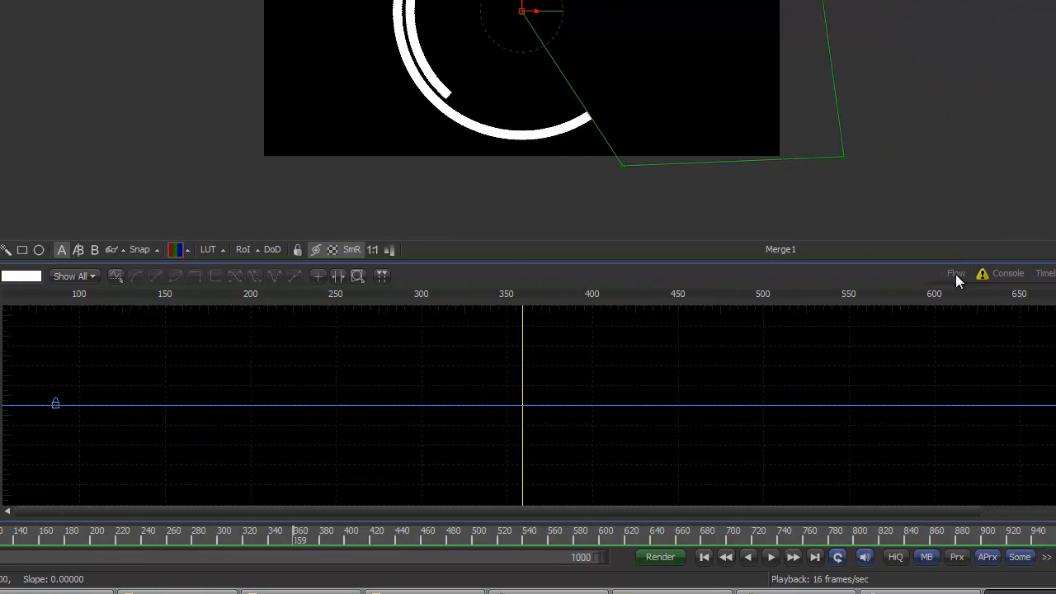
{"action": "left_click", "coordinate": [596, 276]}
{"action": "left_click_drag", "start_coordinate": [630, 437], "coordinate": [592, 401]}
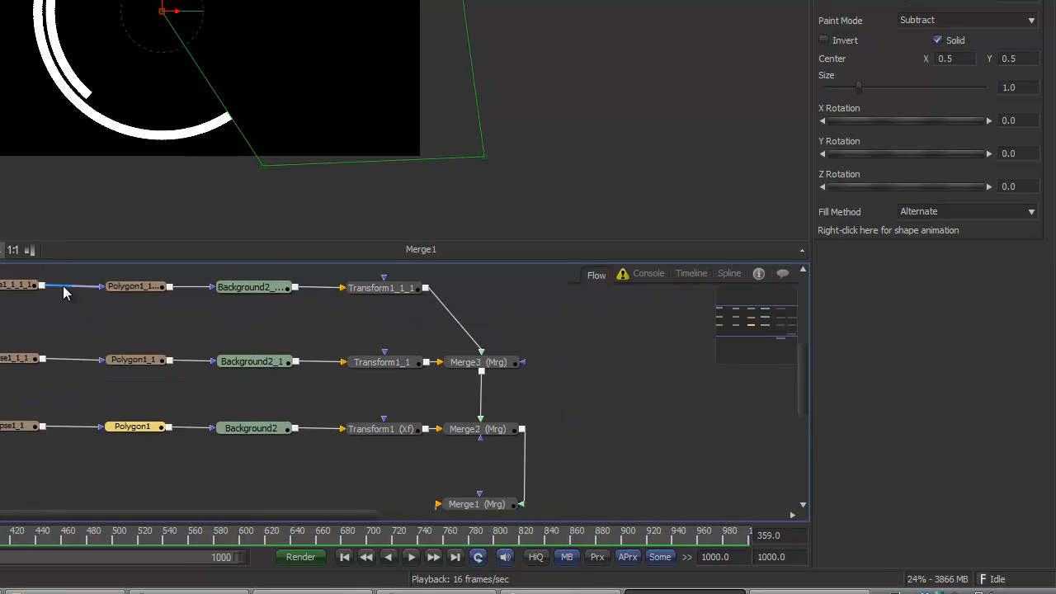
{"action": "left_click", "coordinate": [19, 286]}
{"action": "left_click", "coordinate": [729, 275]}
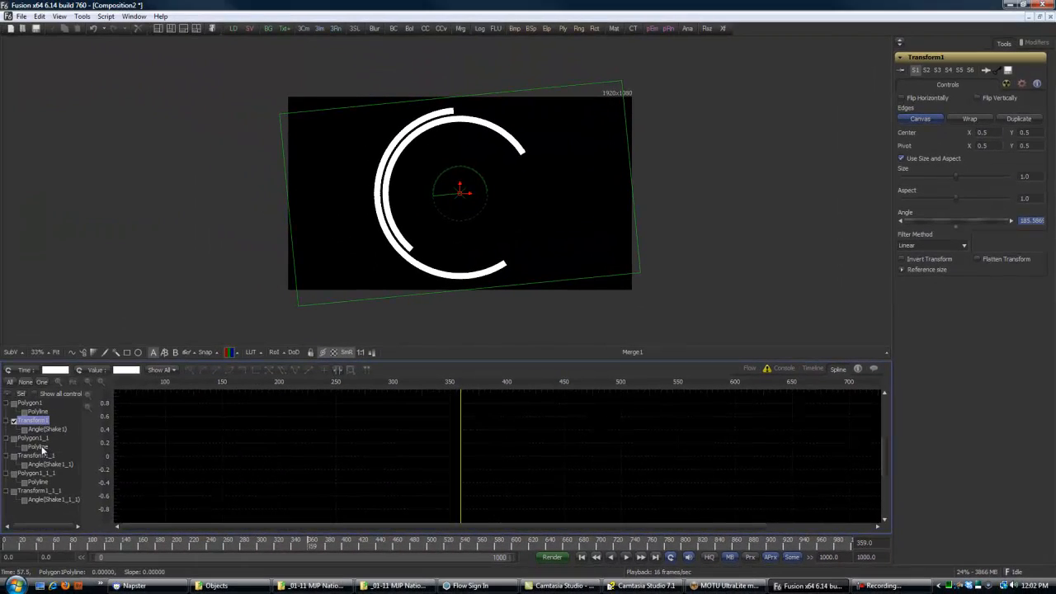
{"action": "left_click", "coordinate": [750, 369]}
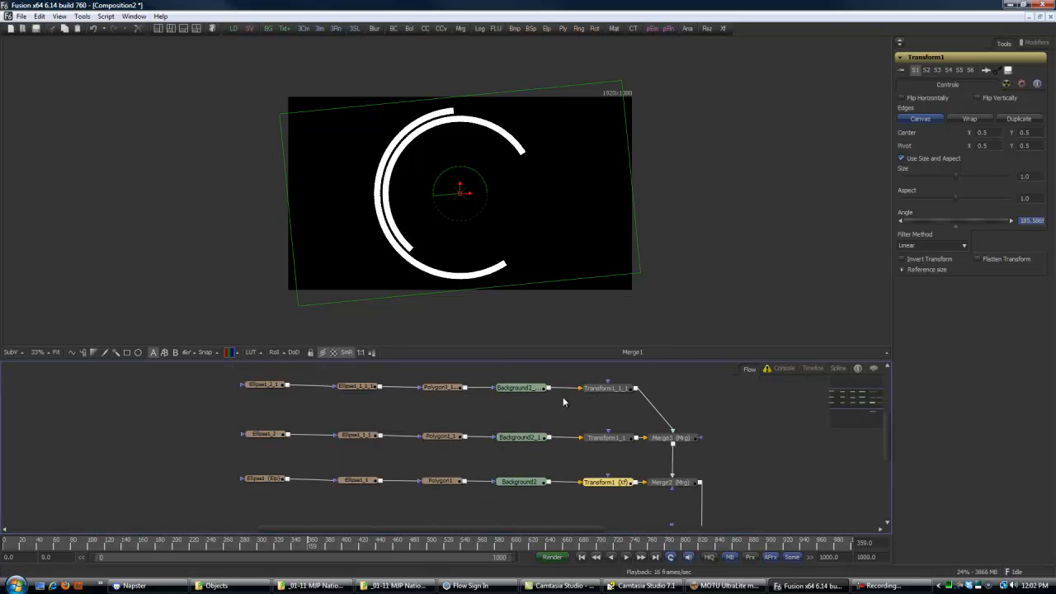
Step: Shrink the third ring's inner ellipse to about 0.354 and its outer ellipse to about 0.377, making a thin ring inside the second
{"action": "left_click", "coordinate": [351, 387]}
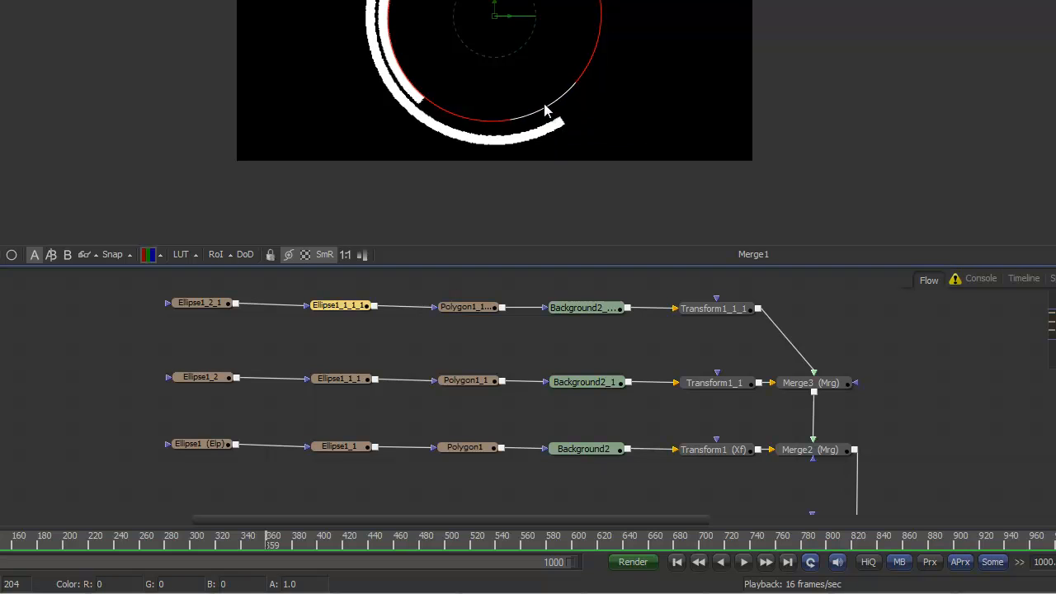
{"action": "left_click_drag", "start_coordinate": [543, 108], "coordinate": [579, 66]}
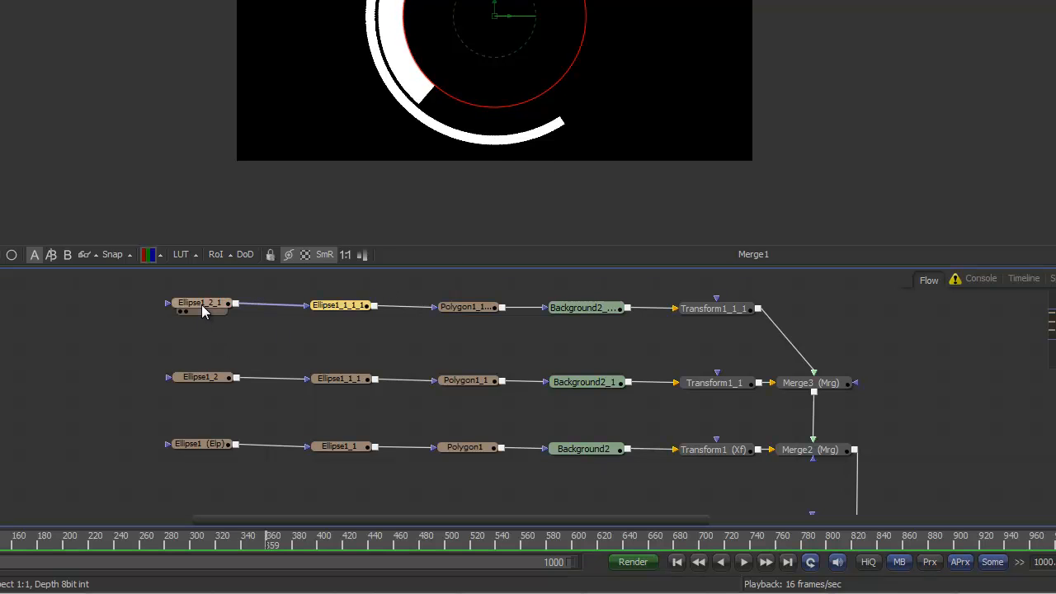
{"action": "left_click", "coordinate": [201, 304]}
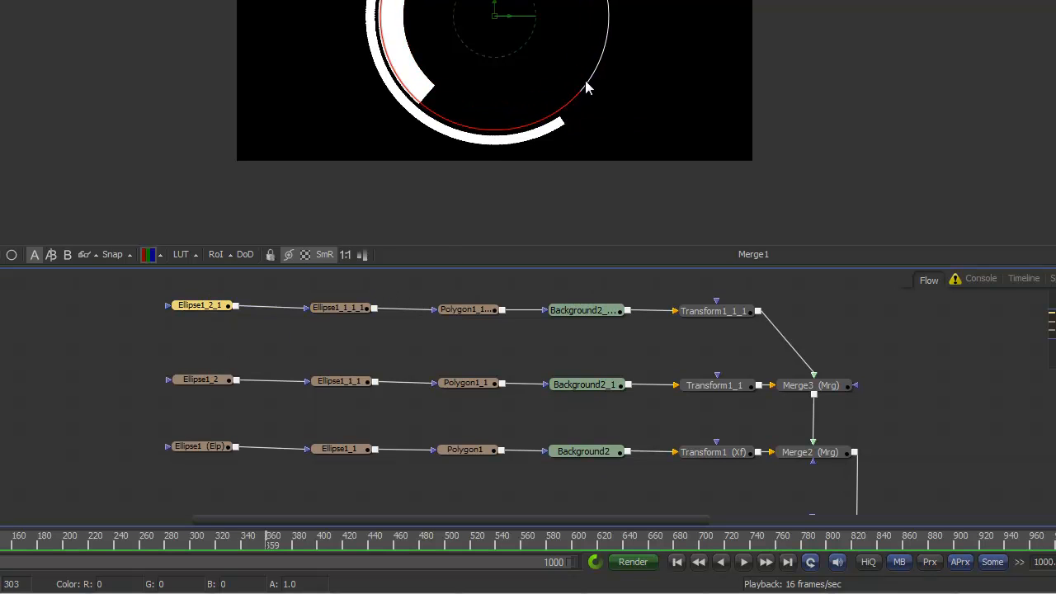
{"action": "left_click_drag", "start_coordinate": [585, 81], "coordinate": [568, 80]}
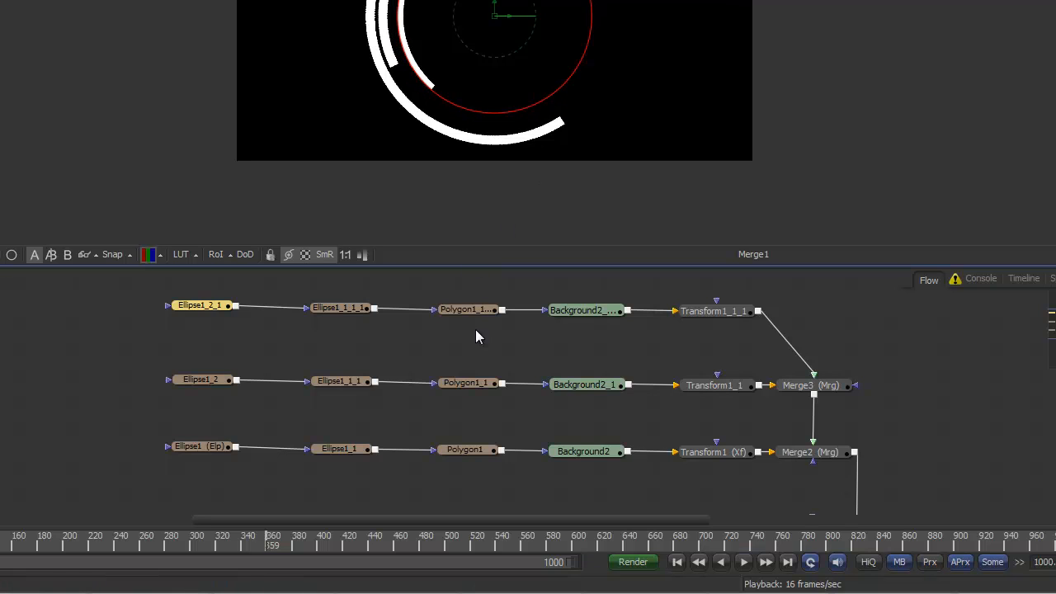
Step: Duplicate the third ring's chain from ellipse to Transform, place the copy in a row above it, and return to frame 0
{"action": "scroll", "coordinate": [899, 421], "scroll_direction": "up", "scroll_amount": 2}
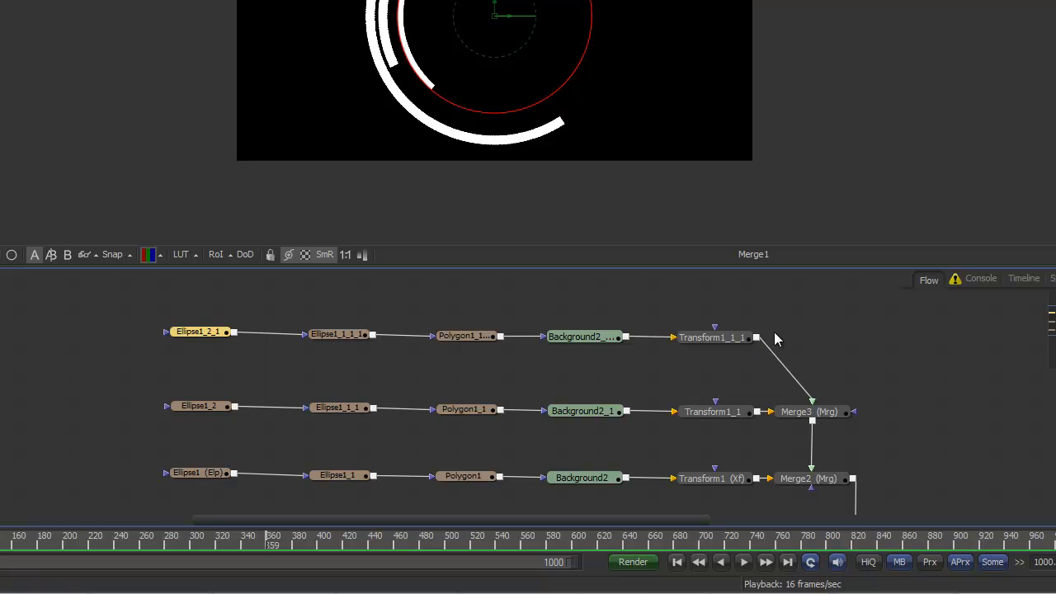
{"action": "left_click_drag", "start_coordinate": [794, 300], "coordinate": [63, 340]}
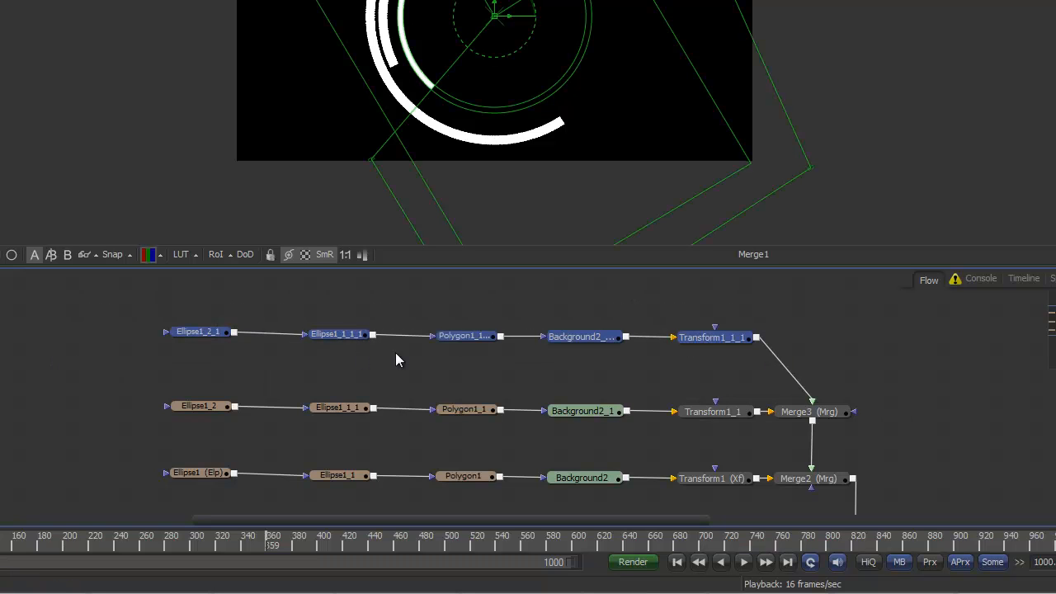
{"action": "left_click", "coordinate": [893, 361]}
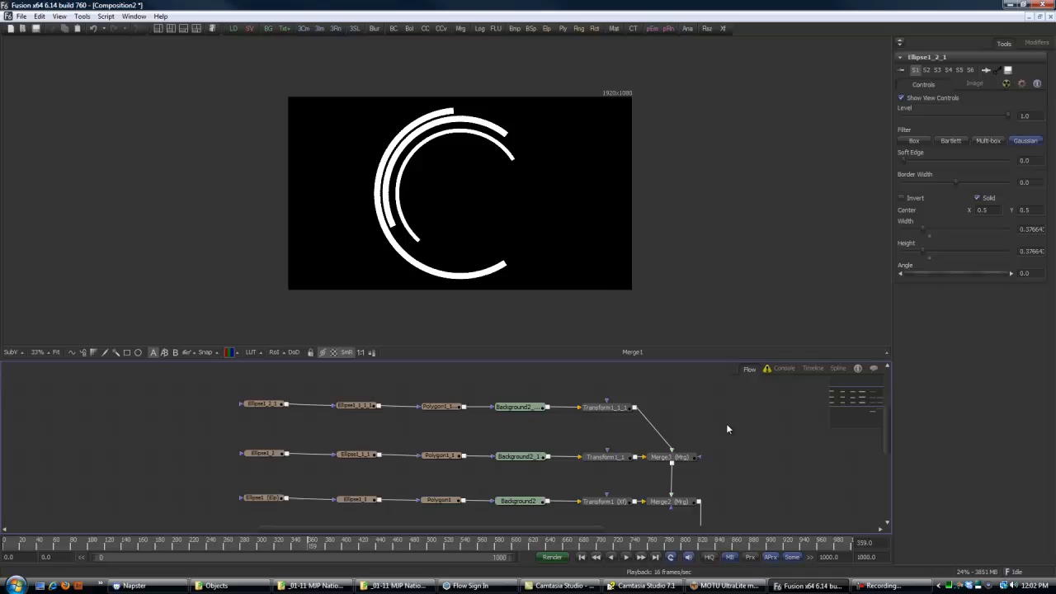
{"action": "key", "text": "ctrl+v"}
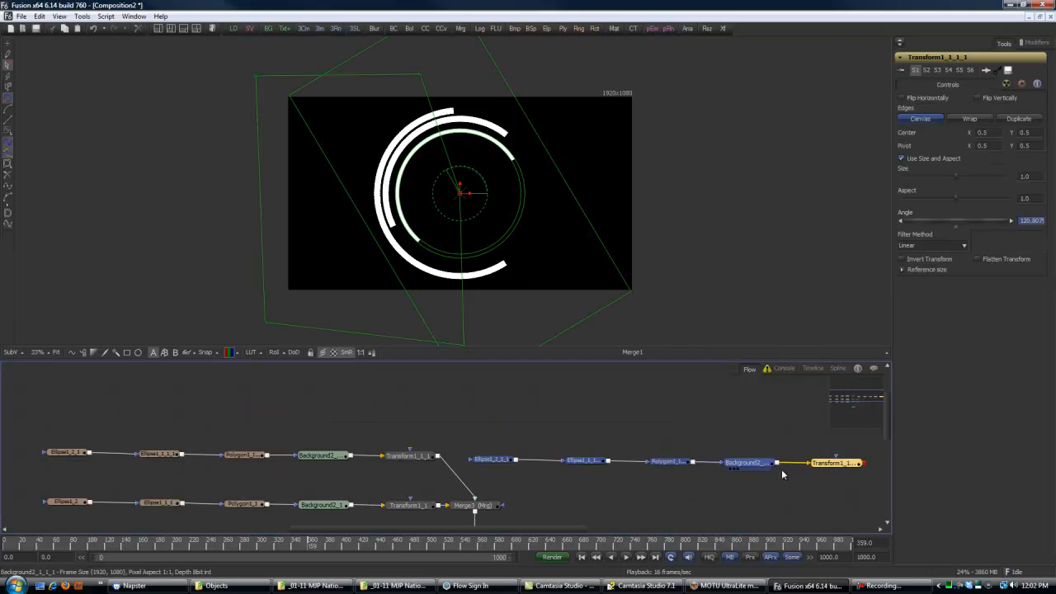
{"action": "left_click_drag", "start_coordinate": [832, 467], "coordinate": [422, 411]}
{"action": "left_click", "coordinate": [582, 557]}
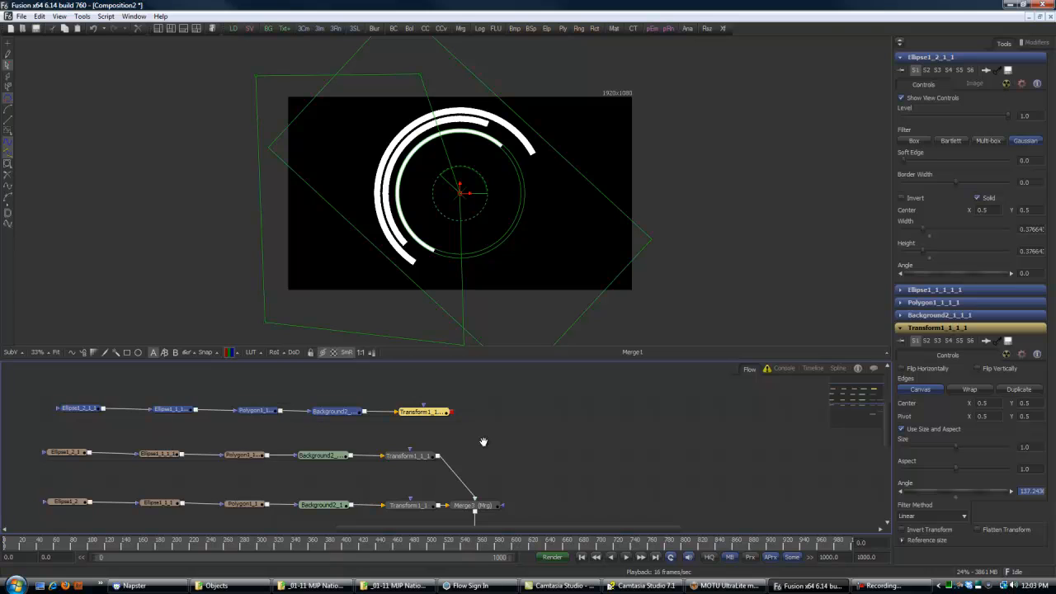
Step: Align the fourth chain above the third and merge its Transform output into the third ring's branch
{"action": "left_click_drag", "start_coordinate": [484, 442], "coordinate": [635, 451]}
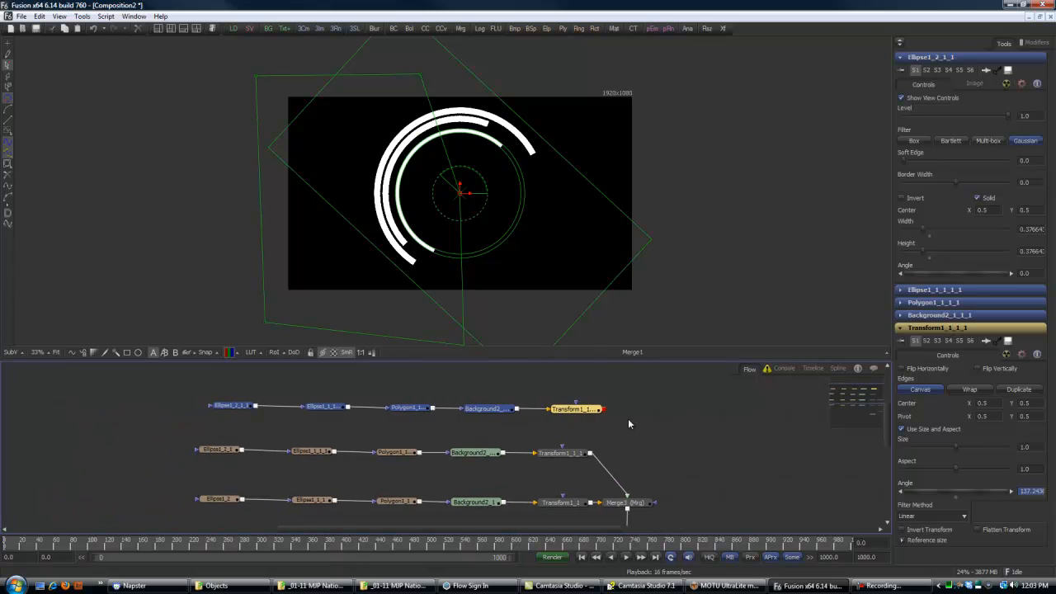
{"action": "left_click_drag", "start_coordinate": [585, 413], "coordinate": [592, 454]}
{"action": "left_click", "coordinate": [601, 409]}
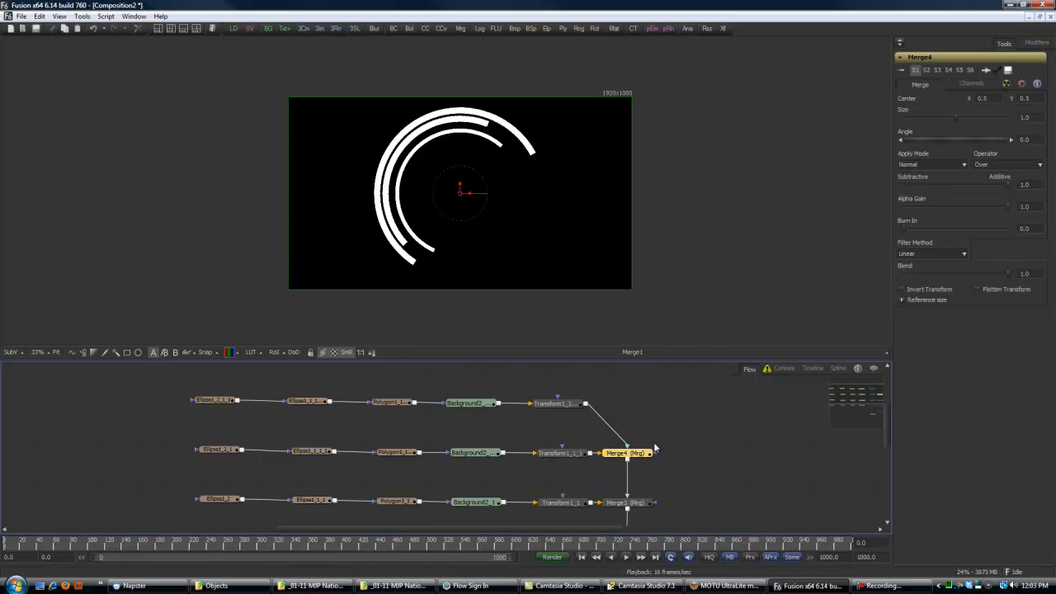
Step: Enlarge the fourth ring's outer ellipse to about 0.553 and its inner ellipse to about 0.512, making a thin ring outside the others
{"action": "left_click_drag", "start_coordinate": [682, 426], "coordinate": [717, 453]}
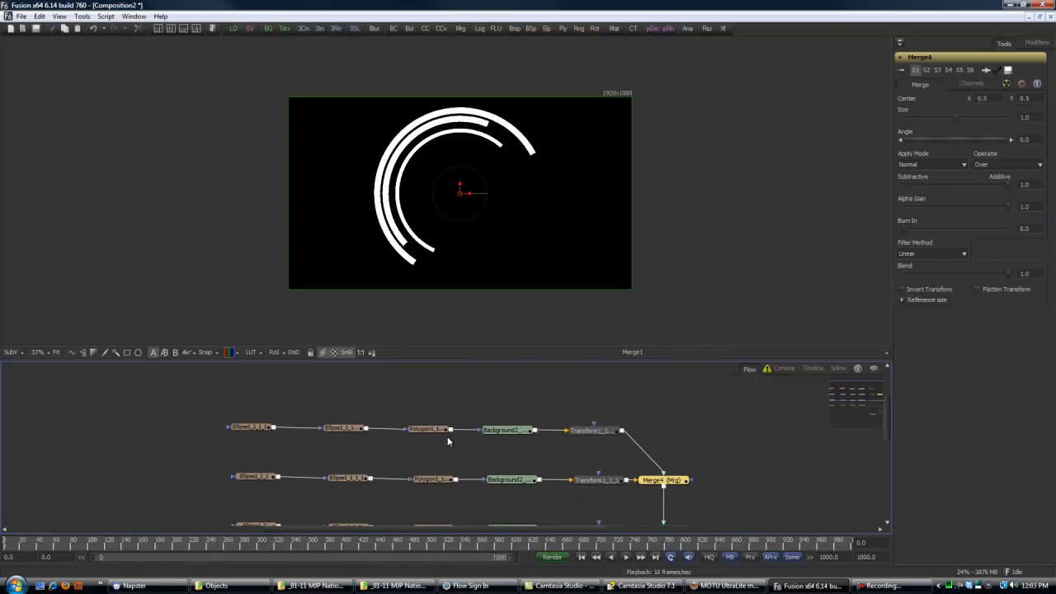
{"action": "left_click", "coordinate": [341, 431]}
{"action": "left_click", "coordinate": [250, 426]}
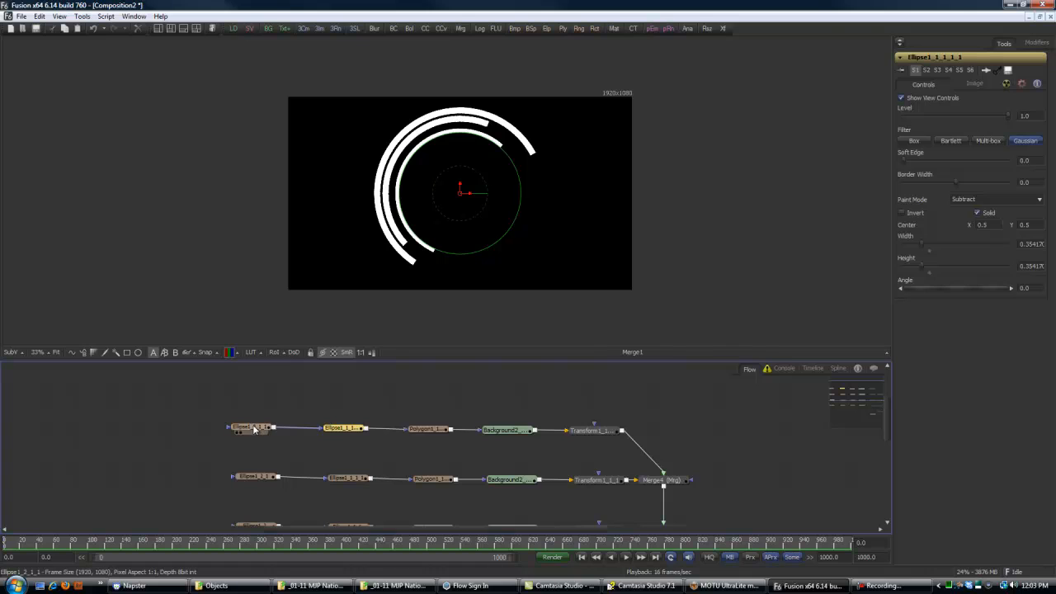
{"action": "left_click_drag", "start_coordinate": [467, 258], "coordinate": [487, 283]}
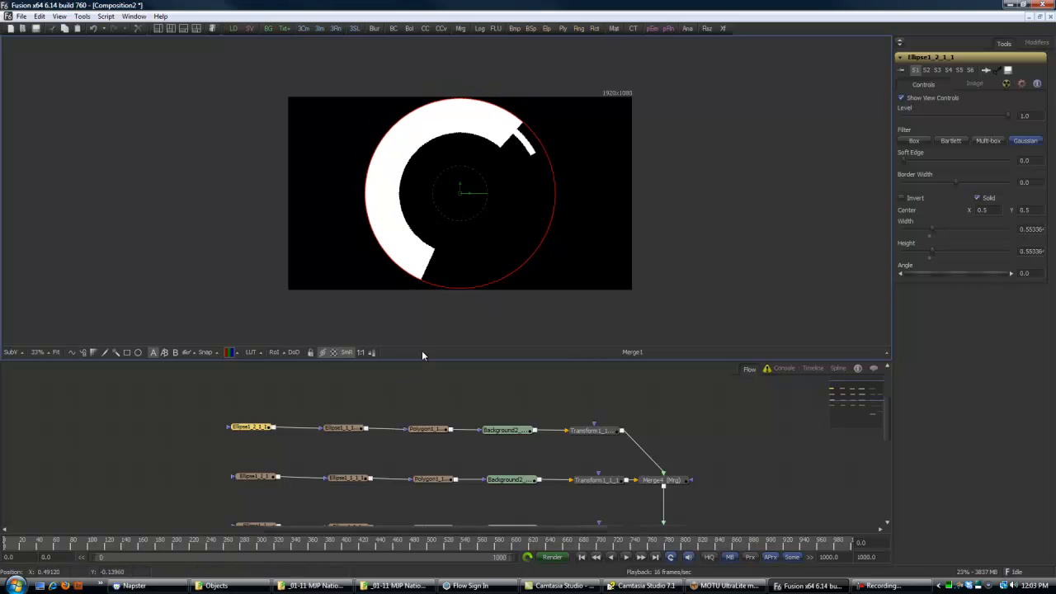
{"action": "left_click", "coordinate": [343, 427]}
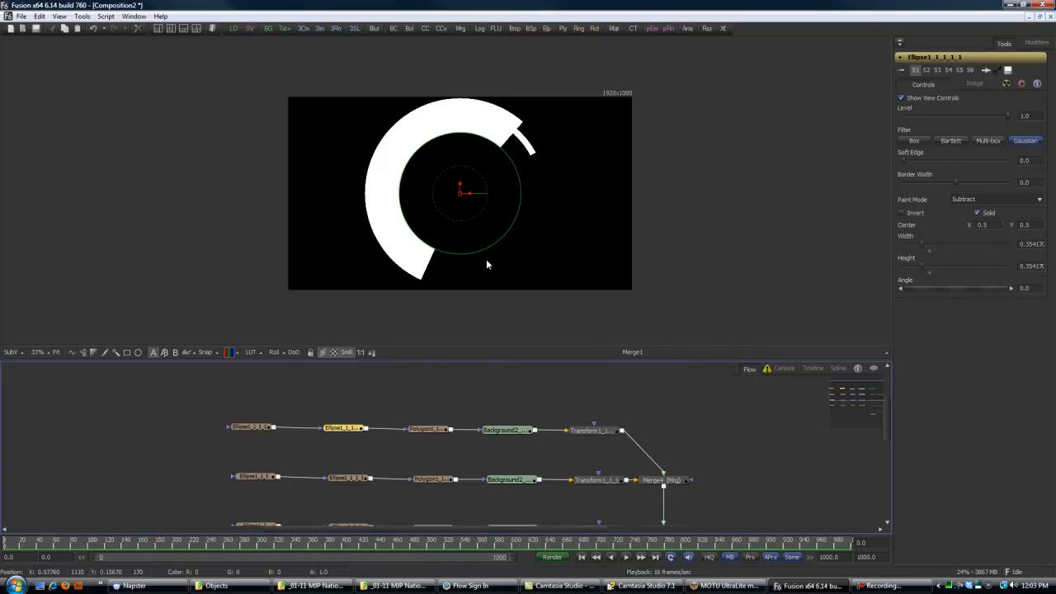
{"action": "left_click_drag", "start_coordinate": [484, 270], "coordinate": [493, 281]}
Step: Delete the fourth chain's polygon mask and add a new, unconnected polyline mask above that chain
{"action": "left_click", "coordinate": [436, 430]}
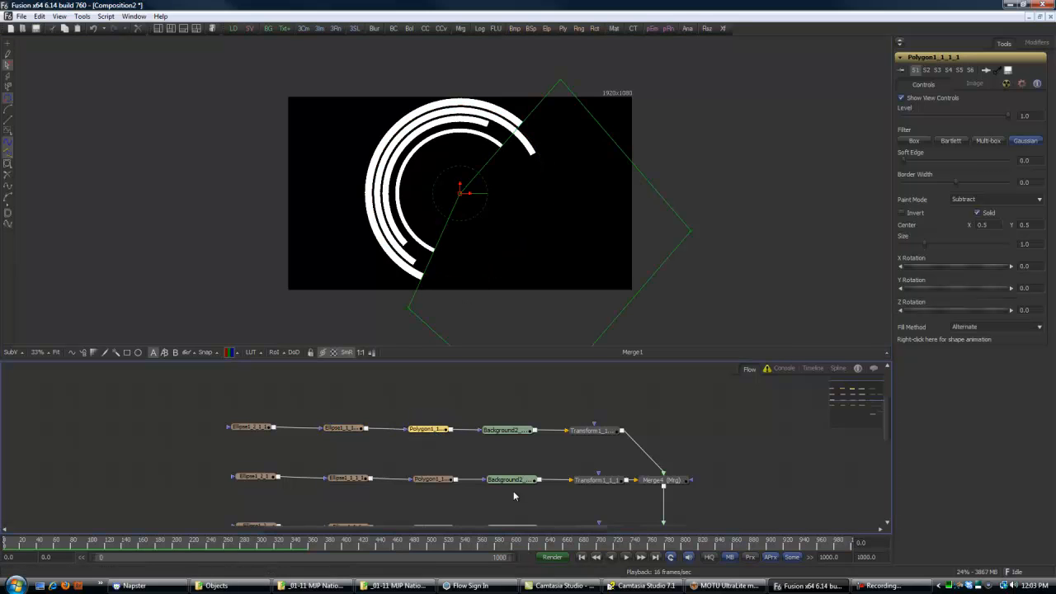
{"action": "key", "text": "Delete"}
{"action": "left_click_drag", "start_coordinate": [348, 431], "coordinate": [348, 438]}
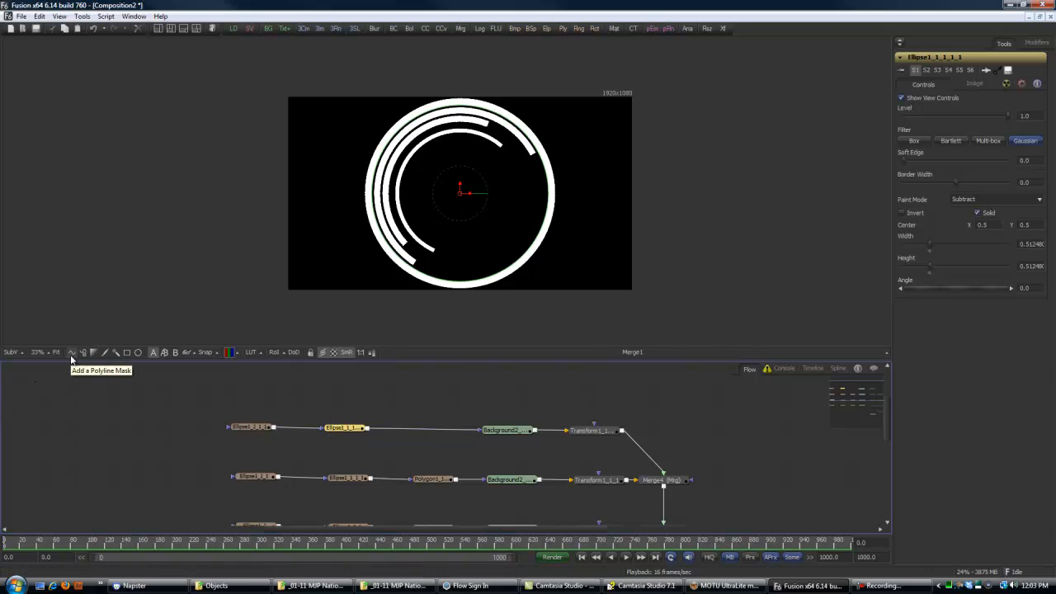
{"action": "left_click", "coordinate": [370, 413]}
{"action": "left_click", "coordinate": [71, 352]}
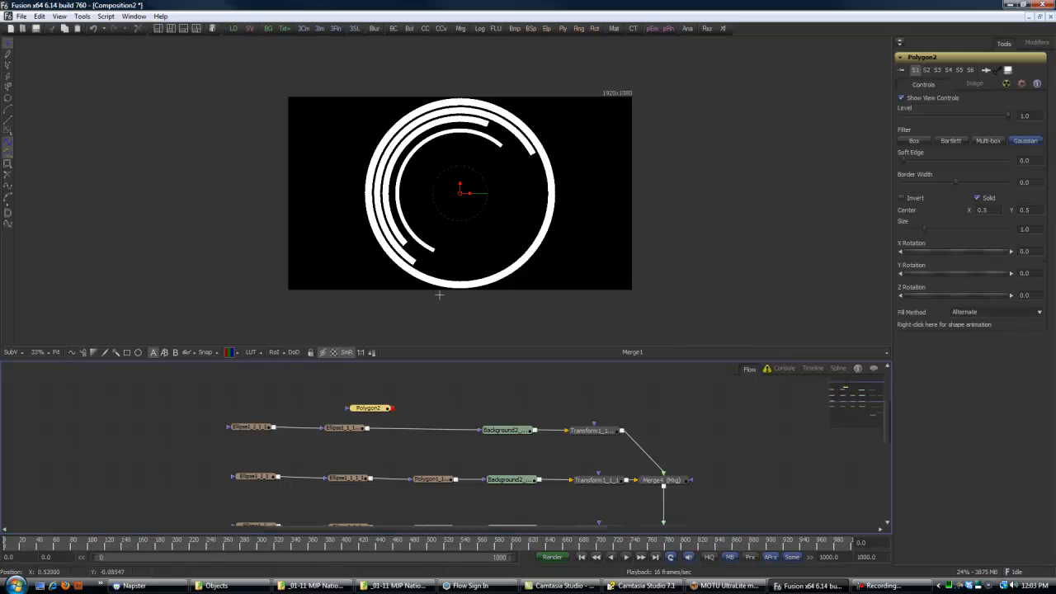
Step: Draw a closed, narrow two-armed polygon bent at the ring center and insert it between the fourth chain's inner ellipse and Background
{"action": "left_click", "coordinate": [363, 285]}
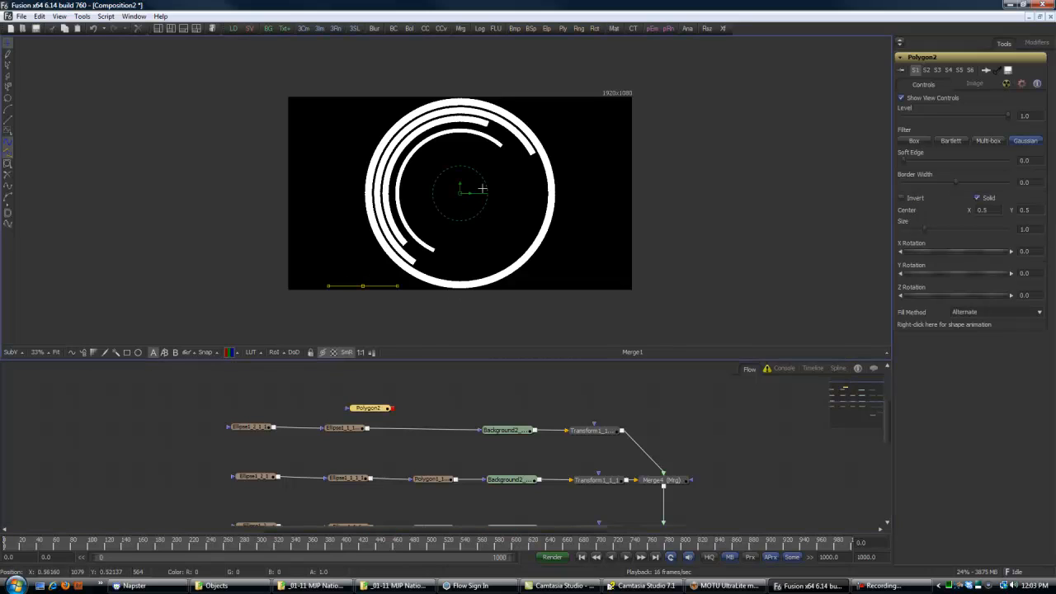
{"action": "left_click", "coordinate": [460, 194]}
{"action": "left_click", "coordinate": [498, 77]}
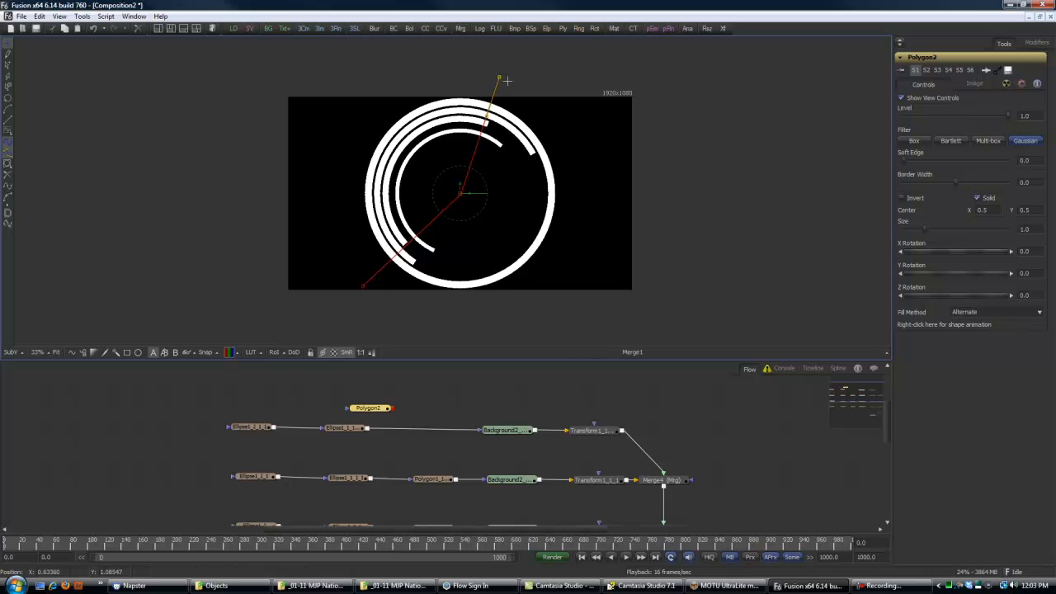
{"action": "left_click", "coordinate": [460, 194]}
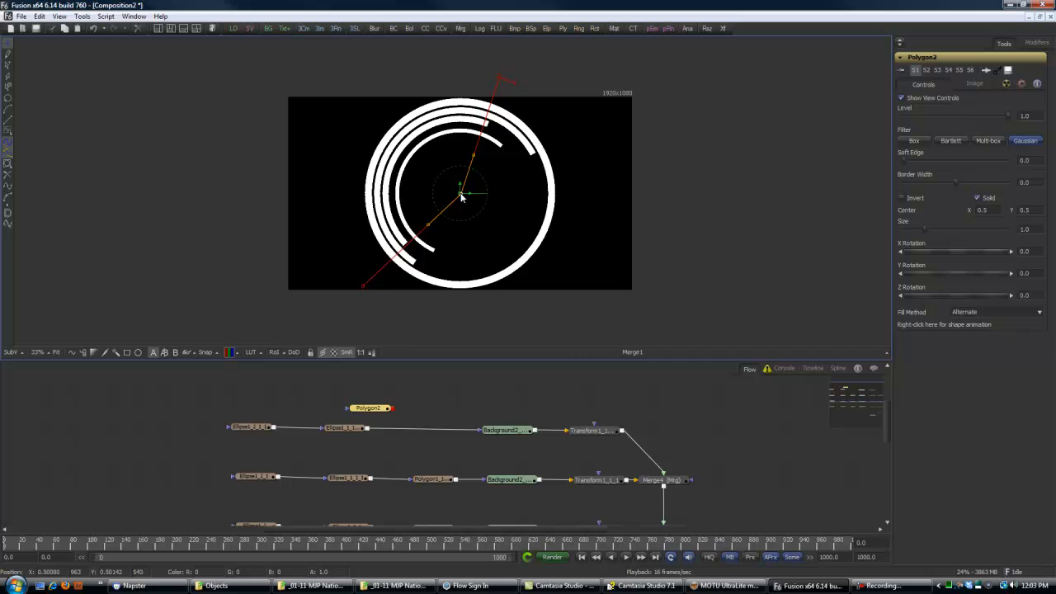
{"action": "left_click", "coordinate": [513, 83]}
{"action": "left_click", "coordinate": [464, 197]}
{"action": "left_click", "coordinate": [372, 295]}
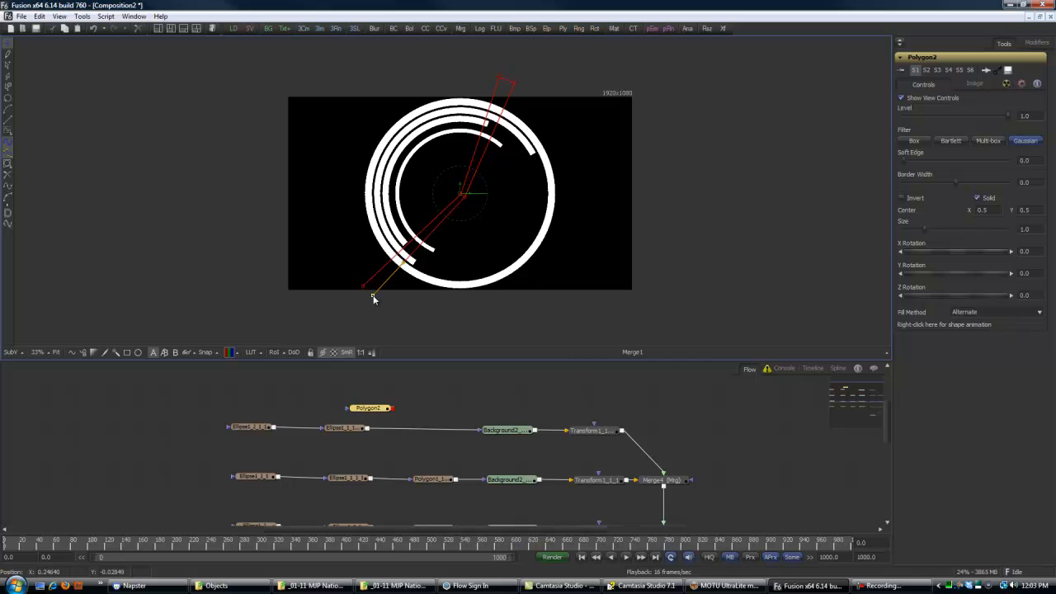
{"action": "left_click", "coordinate": [364, 288]}
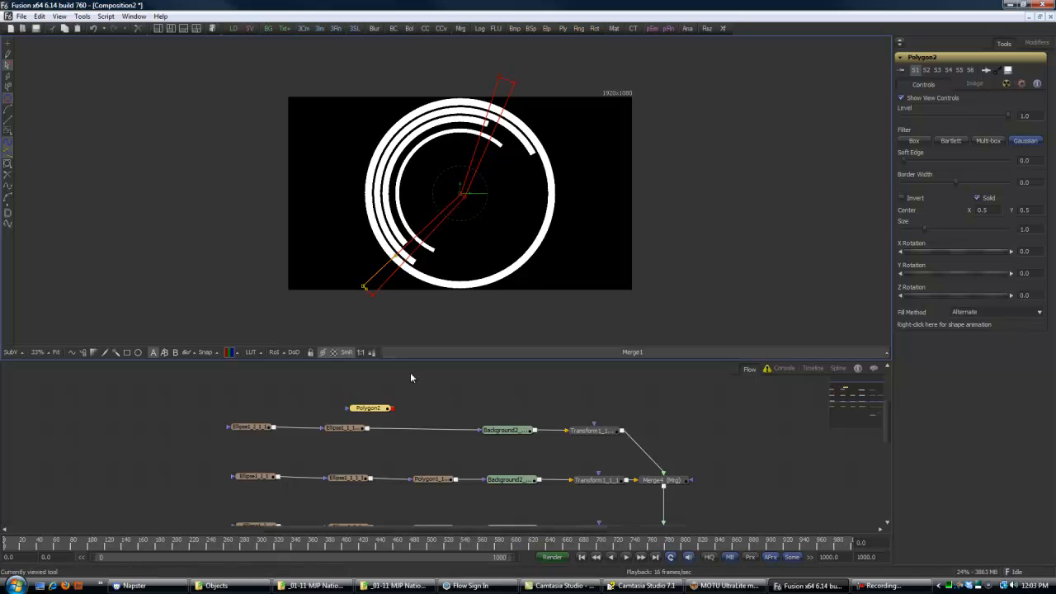
{"action": "mouse_move", "coordinate": [368, 408]}
{"action": "left_mouse_down"}
{"action": "mouse_move", "coordinate": [418, 415]}
{"action": "mouse_move", "coordinate": [387, 427]}
{"action": "mouse_move", "coordinate": [415, 415]}
{"action": "mouse_move", "coordinate": [480, 431]}
{"action": "left_mouse_up"}
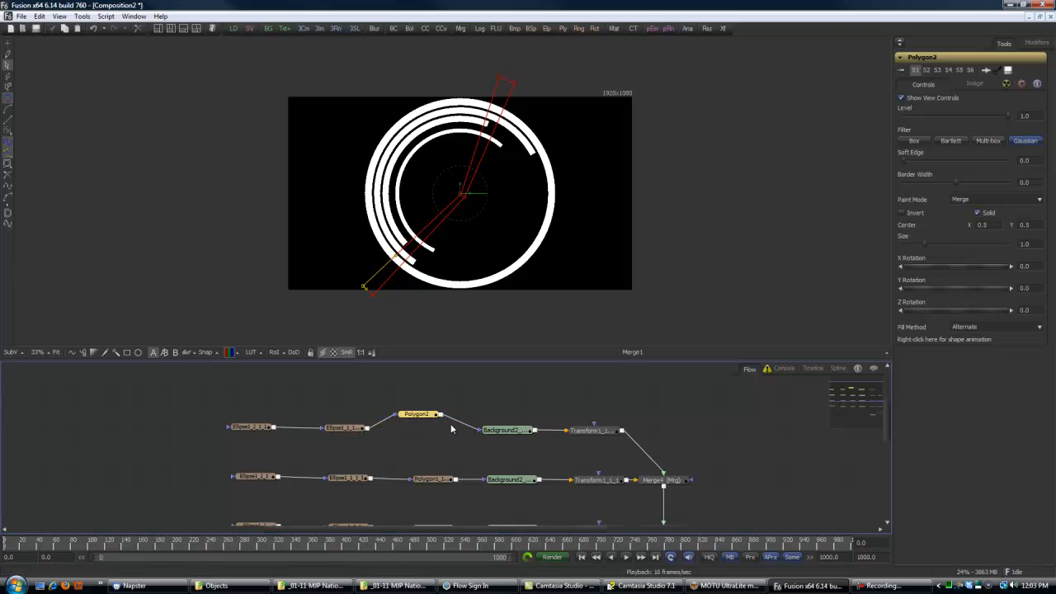
{"action": "left_click_drag", "start_coordinate": [418, 414], "coordinate": [426, 426]}
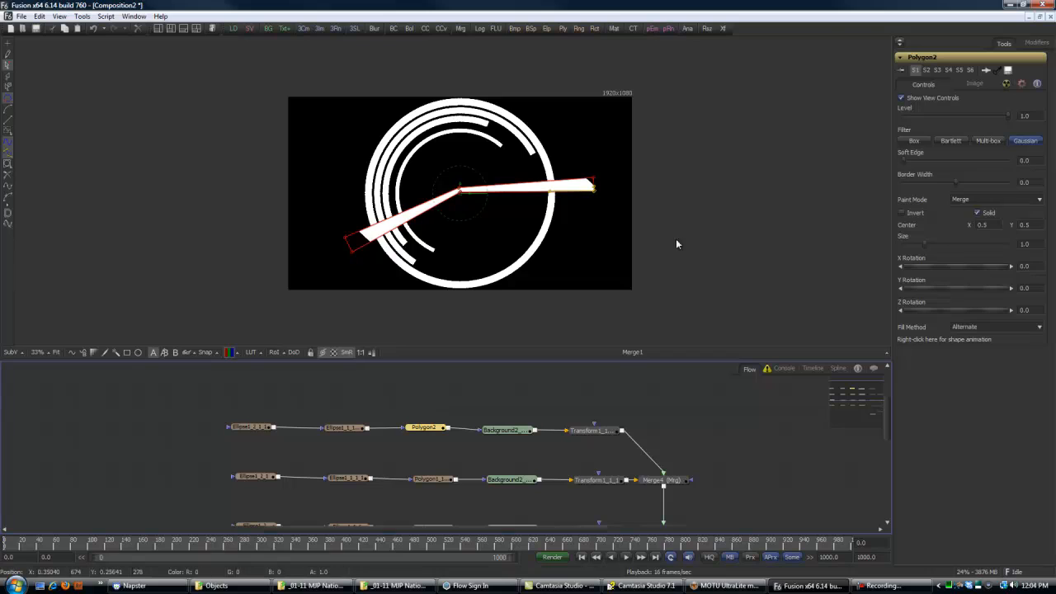
Step: Try the Add and Average paint modes on the new polygon mask
{"action": "left_click", "coordinate": [989, 200]}
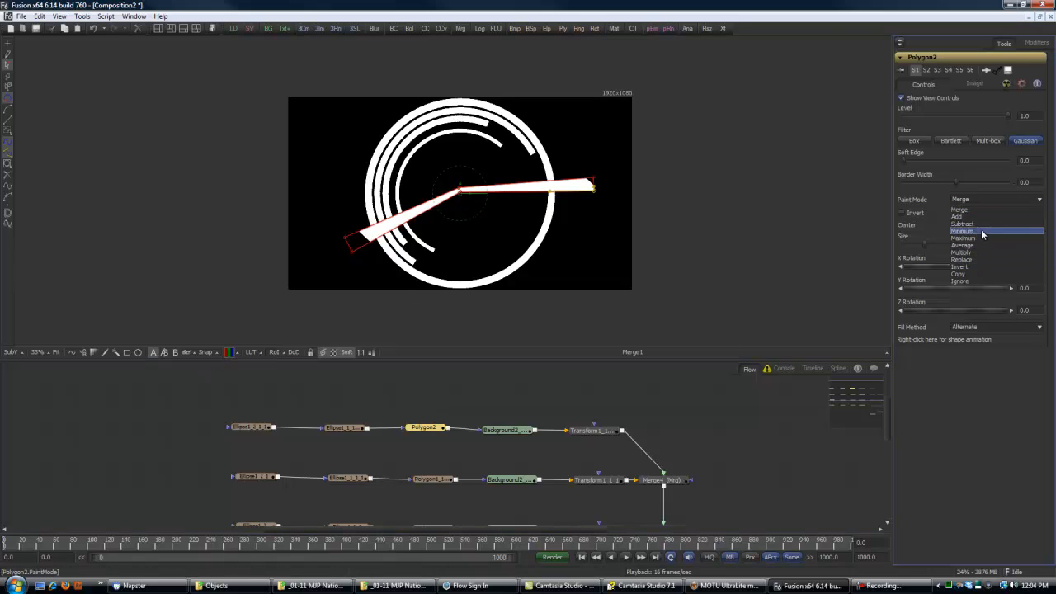
{"action": "left_click", "coordinate": [975, 214]}
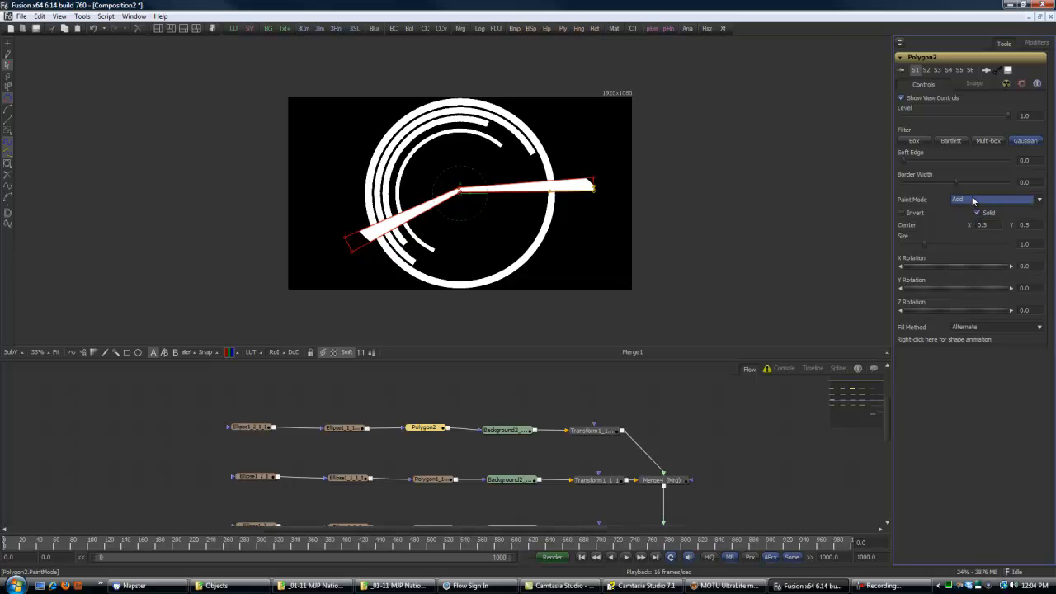
{"action": "left_click", "coordinate": [972, 199]}
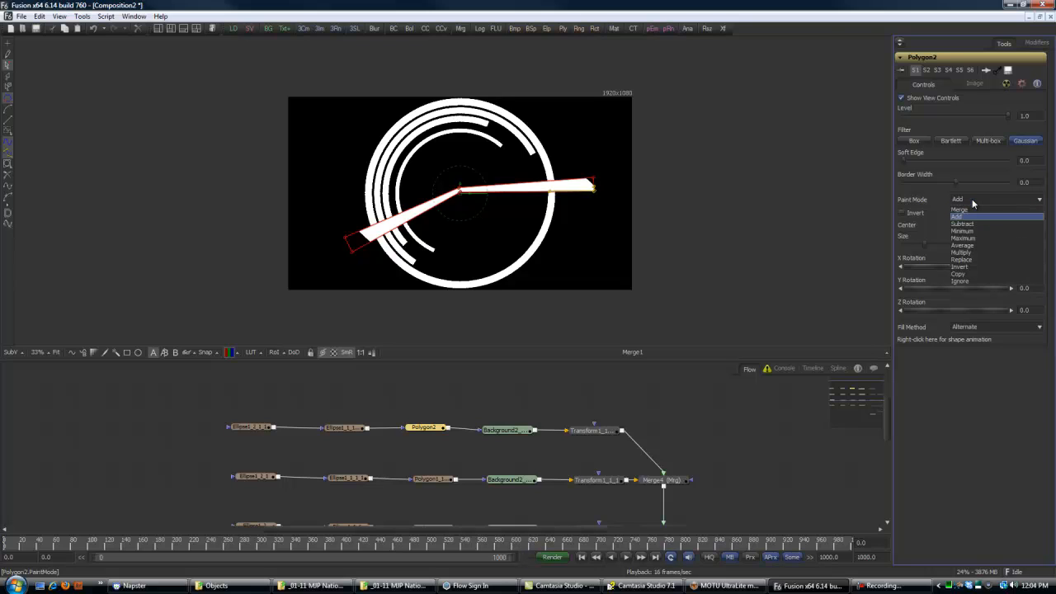
{"action": "left_click", "coordinate": [975, 244]}
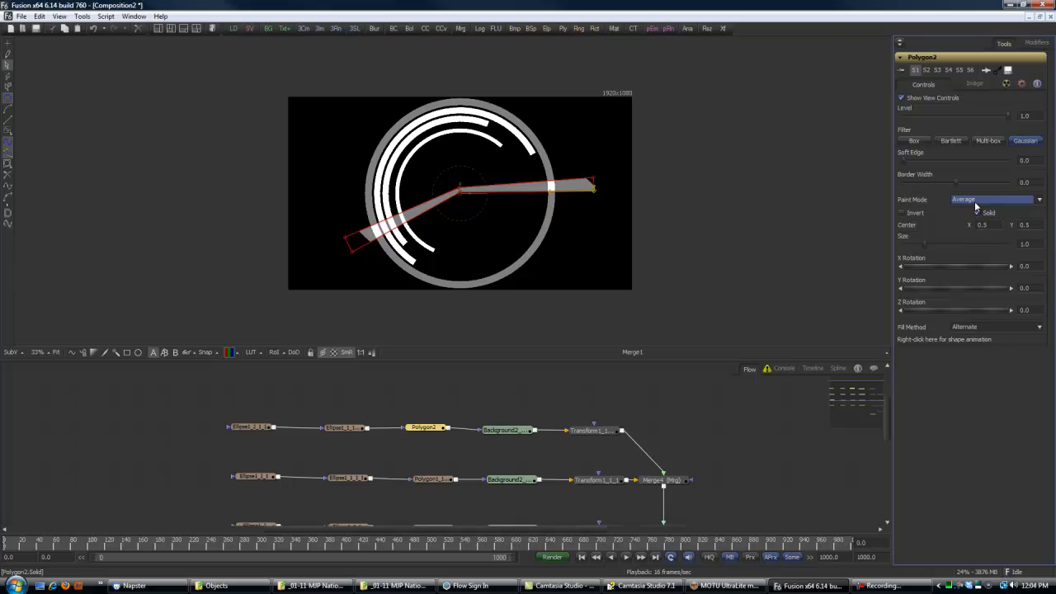
Step: Set the new polygon's Paint Mode to Subtract and invert the mask so only the ring parts inside it remain
{"action": "left_click", "coordinate": [975, 201]}
{"action": "left_click", "coordinate": [971, 225]}
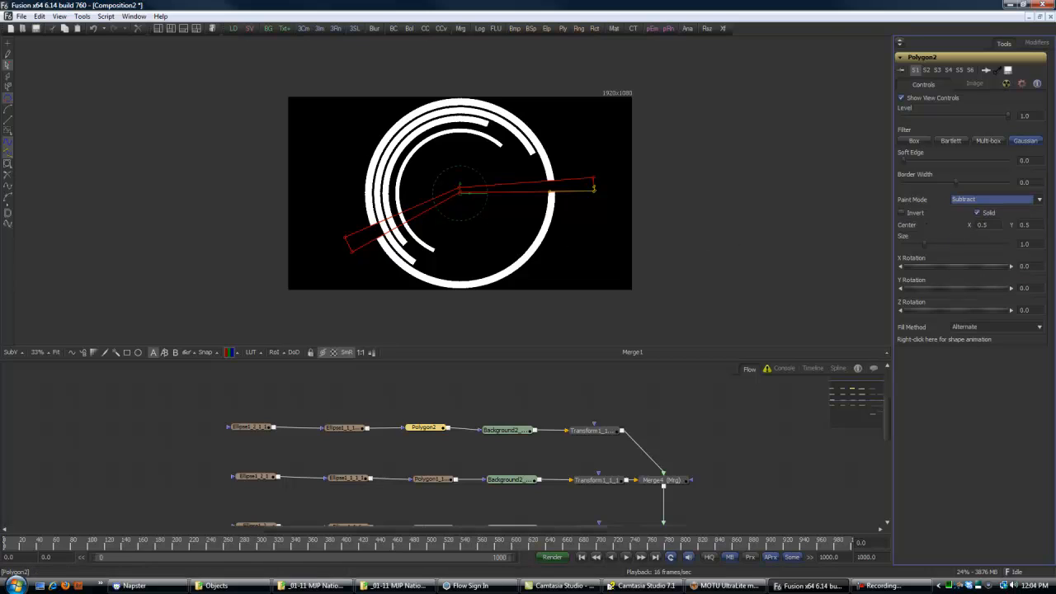
{"action": "left_click", "coordinate": [907, 216]}
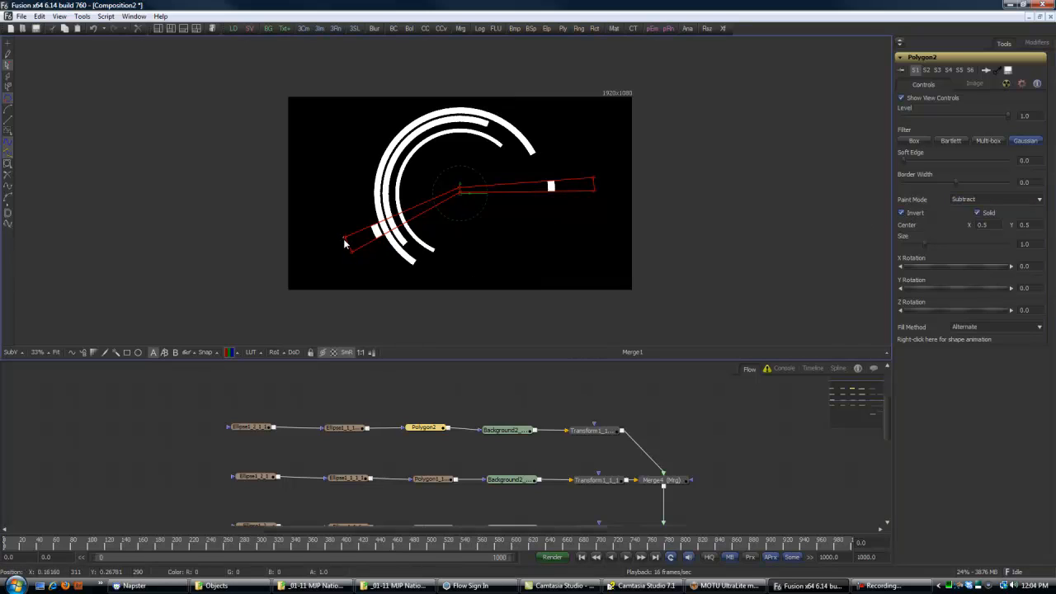
Step: Narrow both arms of the polygon at their outer ends to shrink the two ring fragments into small blocks, and deselect it
{"action": "left_click_drag", "start_coordinate": [345, 239], "coordinate": [350, 246]}
{"action": "left_click_drag", "start_coordinate": [593, 180], "coordinate": [594, 184]}
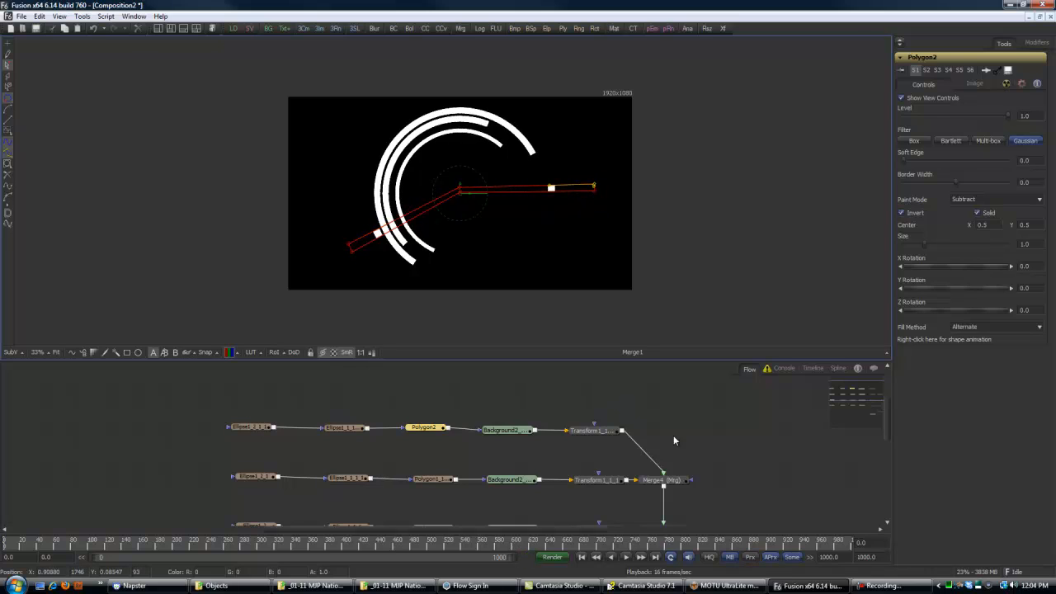
{"action": "left_click", "coordinate": [748, 460]}
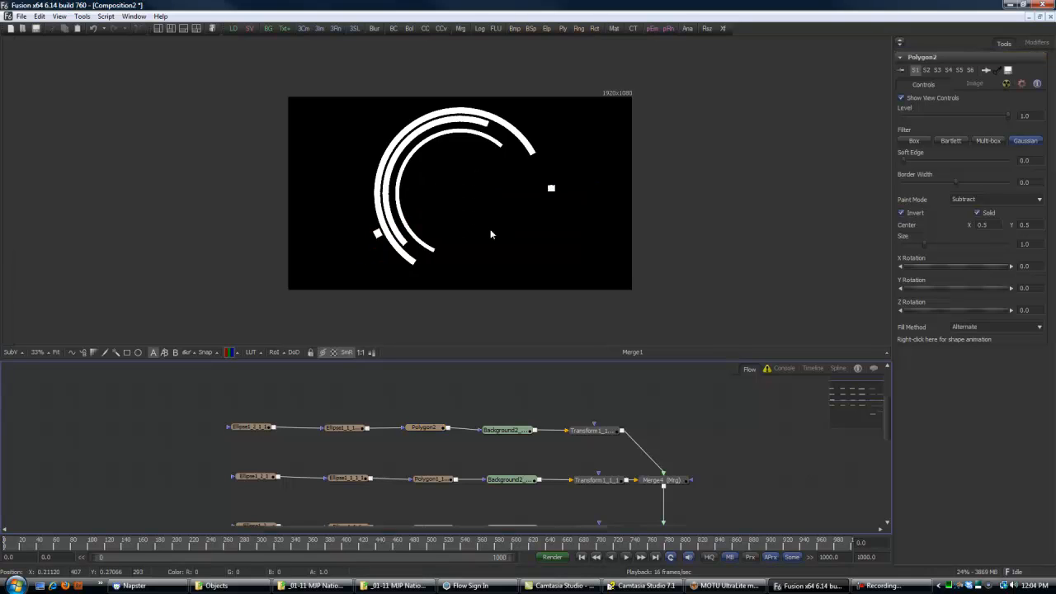
Step: Set the Random Seed of the Shake modifier on the fourth ring's Transform angle to 7789
{"action": "left_click_drag", "start_coordinate": [773, 475], "coordinate": [717, 460]}
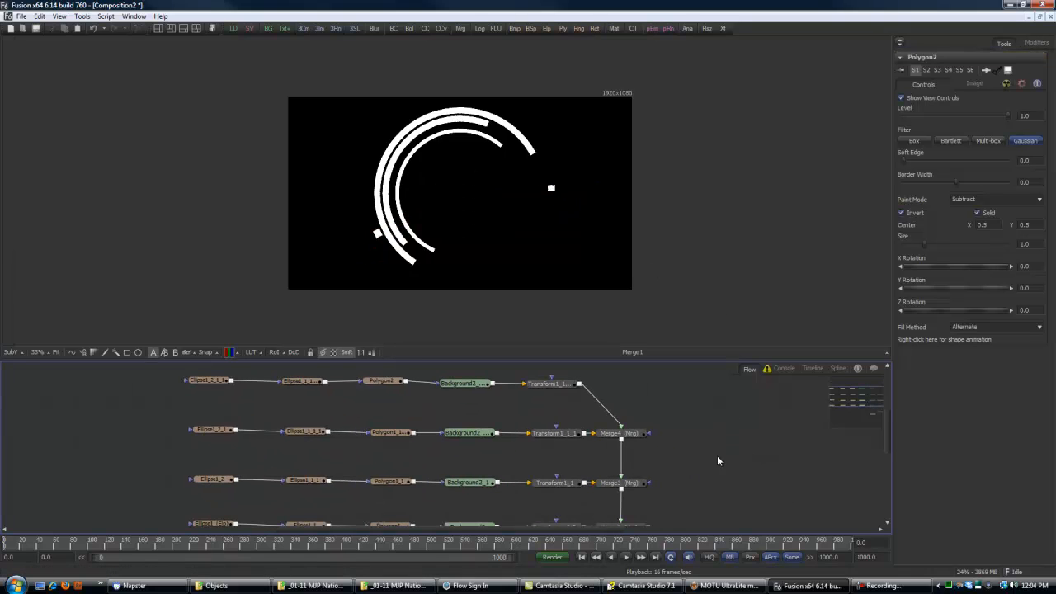
{"action": "left_click", "coordinate": [559, 375]}
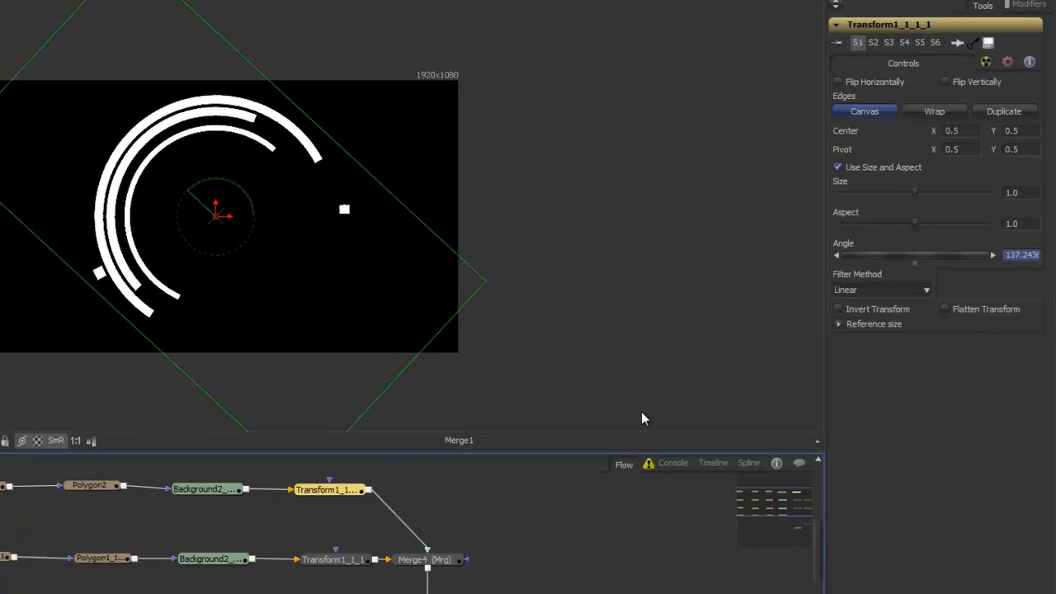
{"action": "left_click", "coordinate": [1024, 4]}
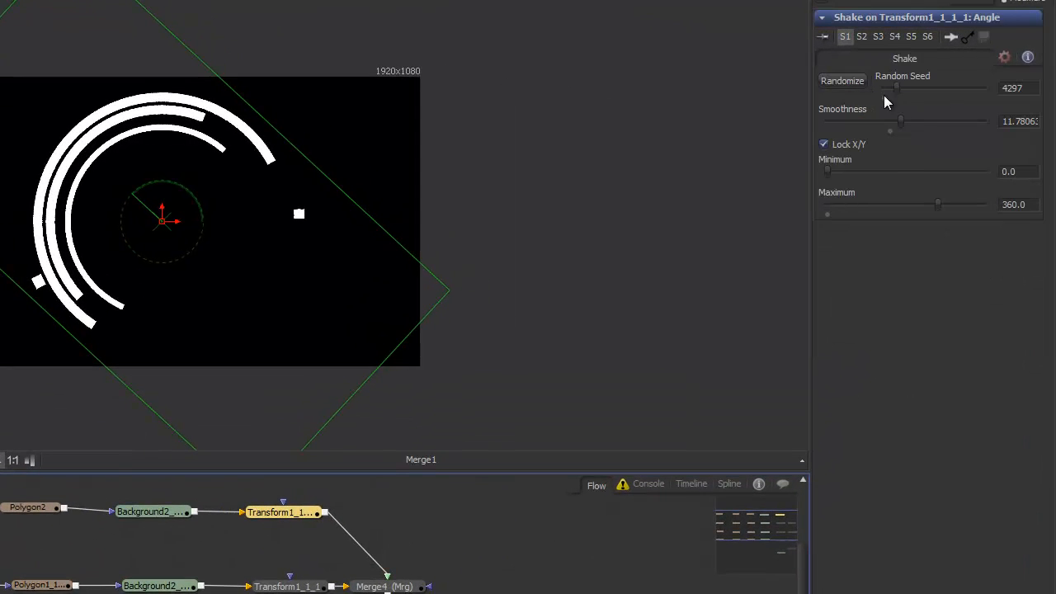
{"action": "left_click_drag", "start_coordinate": [902, 87], "coordinate": [913, 91]}
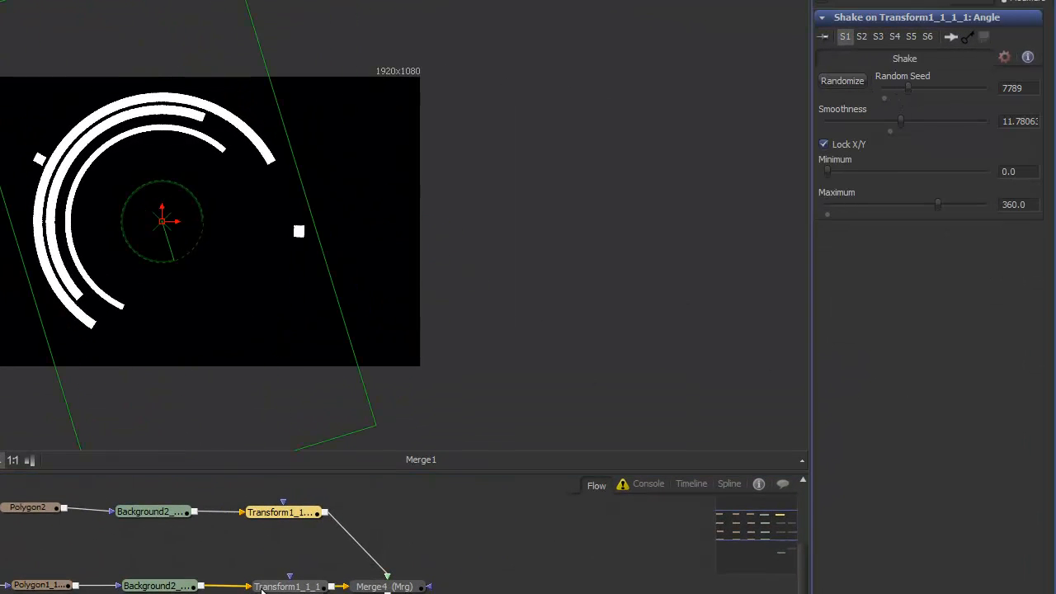
Step: Set the third ring's angle Shake to a Smoothness of about 6.94 and a Random Seed of 6446
{"action": "left_click", "coordinate": [280, 587]}
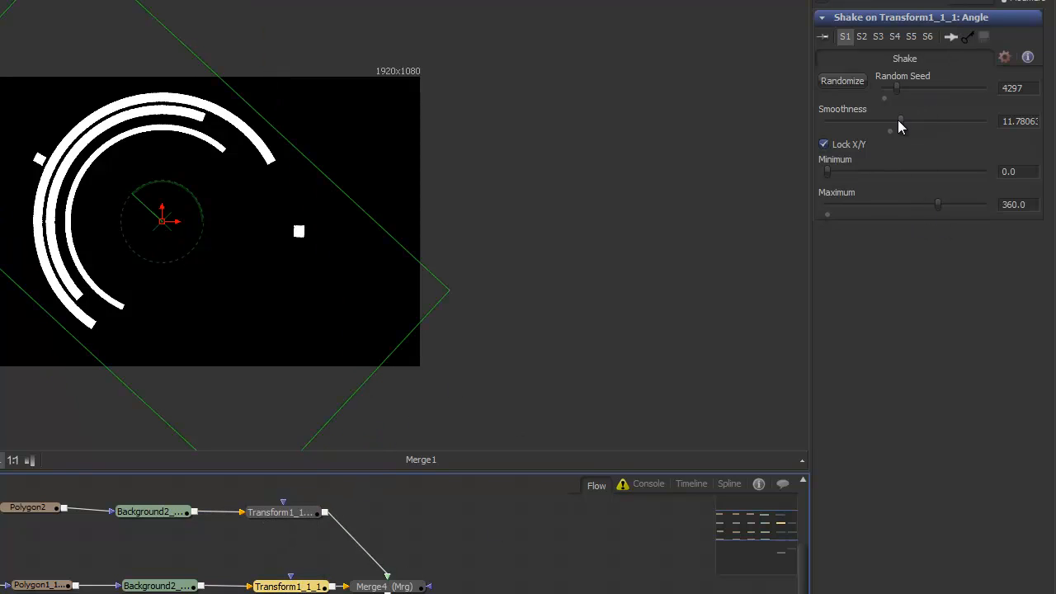
{"action": "left_click_drag", "start_coordinate": [901, 122], "coordinate": [871, 122]}
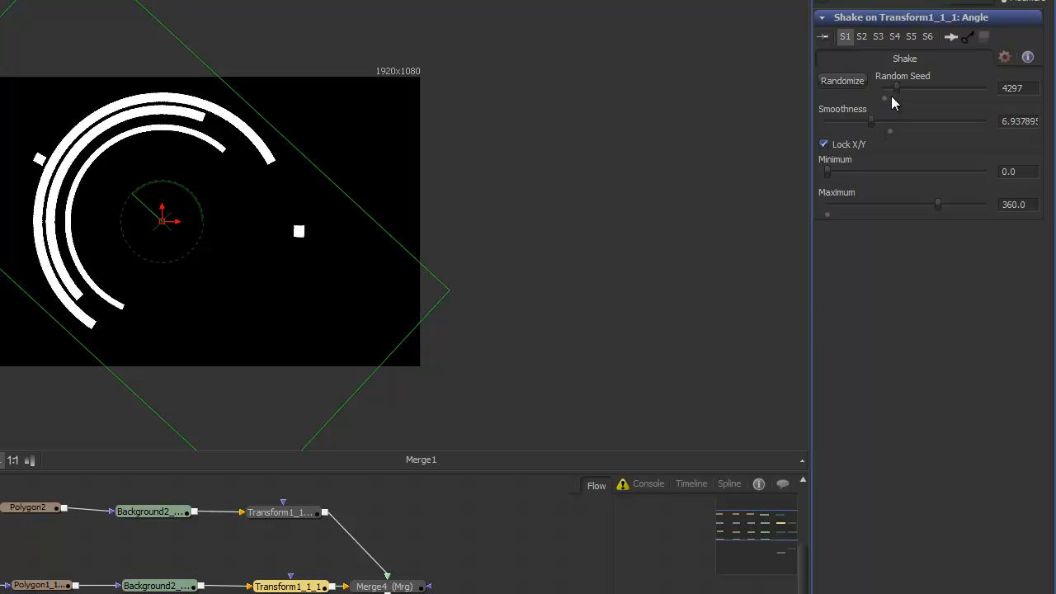
{"action": "left_click_drag", "start_coordinate": [895, 88], "coordinate": [905, 88]}
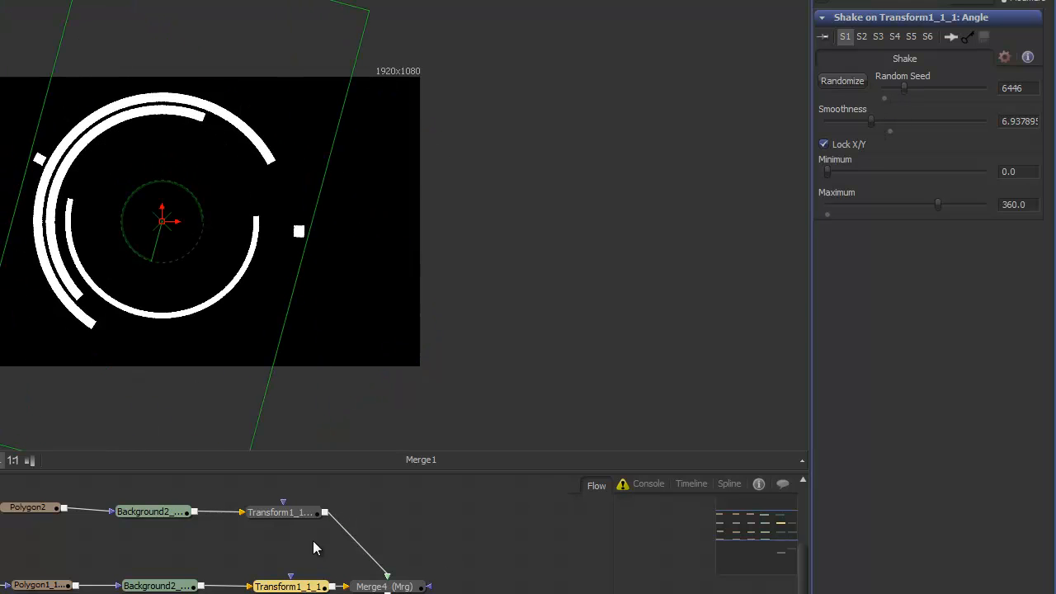
Step: Set the fourth ring's angle Shake to a Maximum of 720 and a Smoothness of about 8.51
{"action": "left_click", "coordinate": [285, 512]}
{"action": "left_click", "coordinate": [1026, 202]}
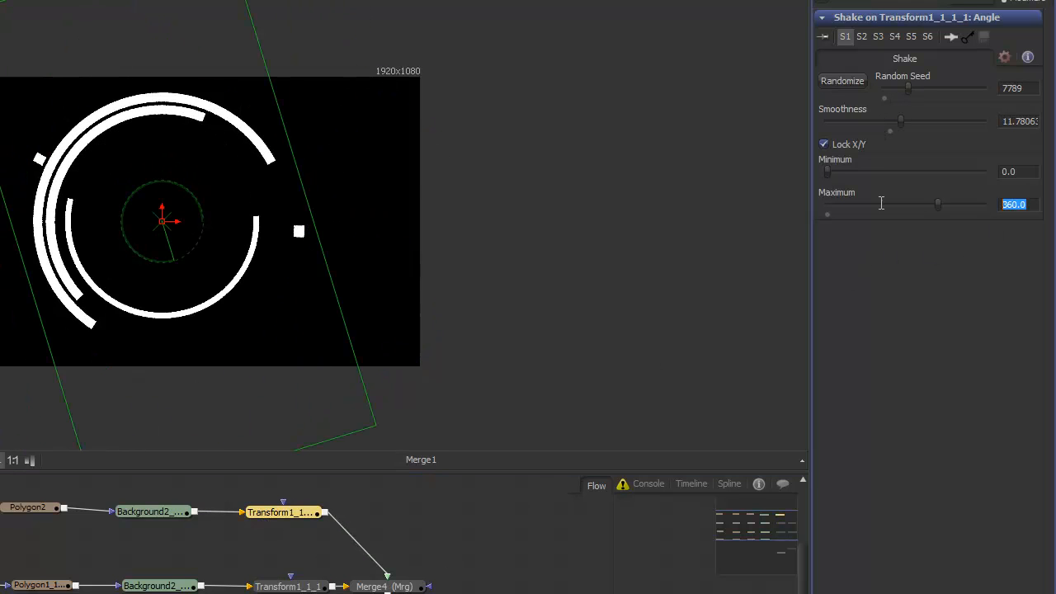
{"action": "type", "text": "720"}
{"action": "key", "text": "Return"}
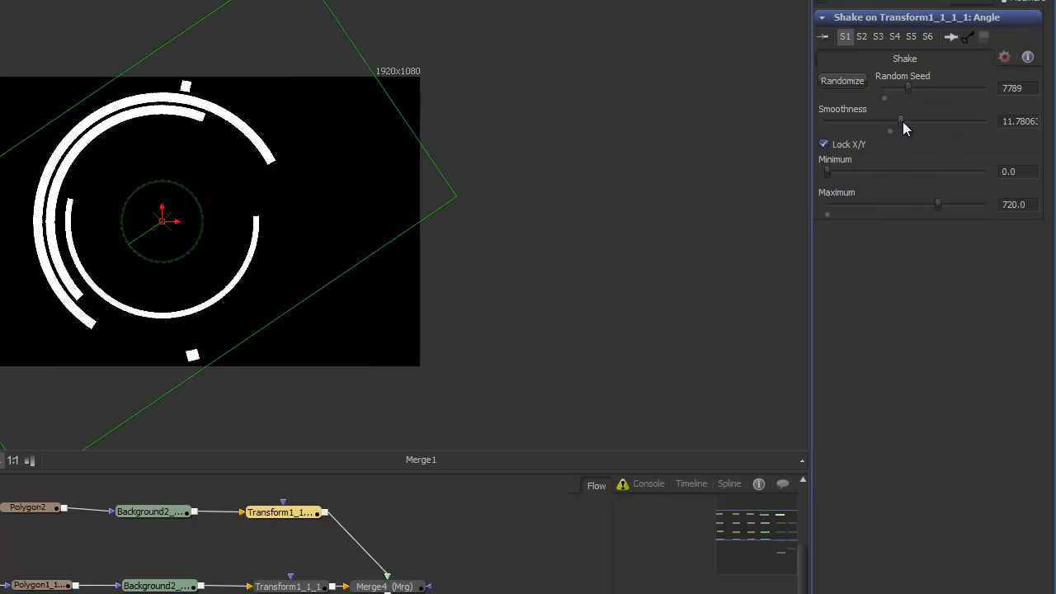
{"action": "mouse_move", "coordinate": [902, 121]}
{"action": "left_mouse_down"}
{"action": "mouse_move", "coordinate": [916, 124]}
{"action": "mouse_move", "coordinate": [887, 126]}
{"action": "left_mouse_up"}
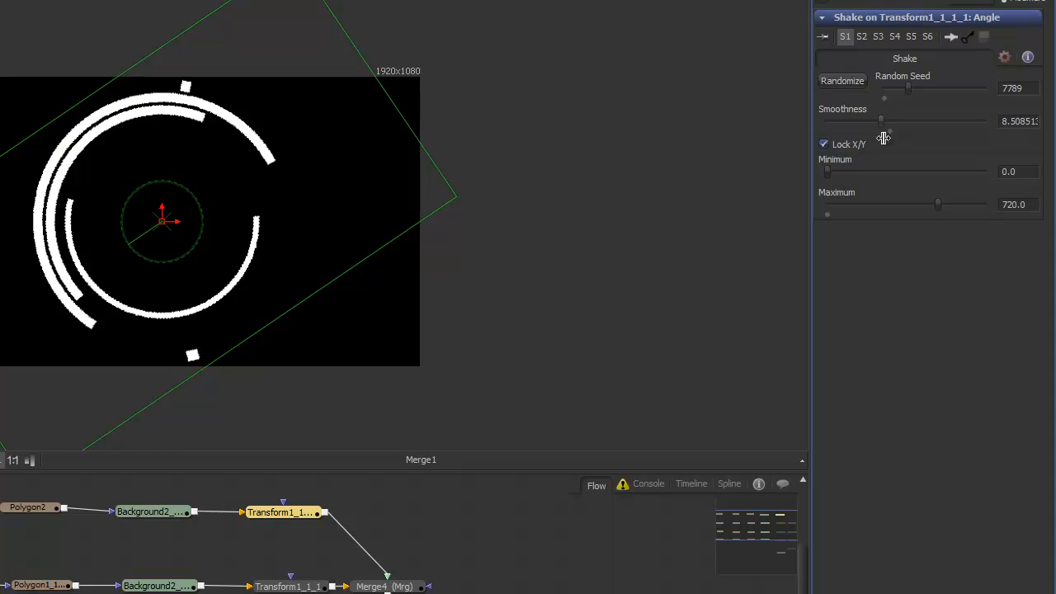
Step: Deselect the Transform, play the animation and restart it from the first frame to review the ring rotations
{"action": "left_click", "coordinate": [512, 536]}
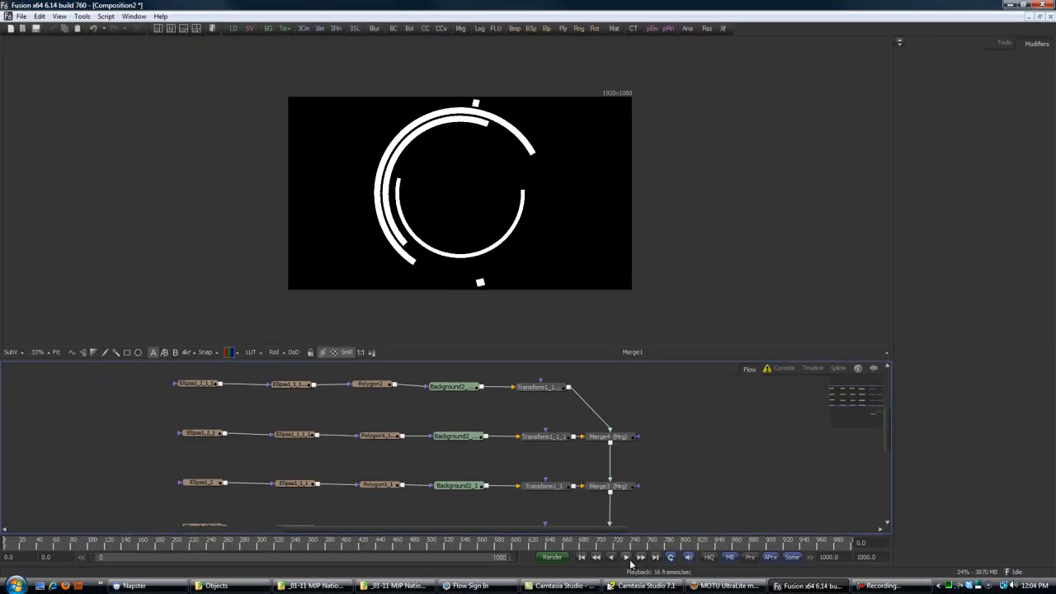
{"action": "left_click", "coordinate": [626, 557]}
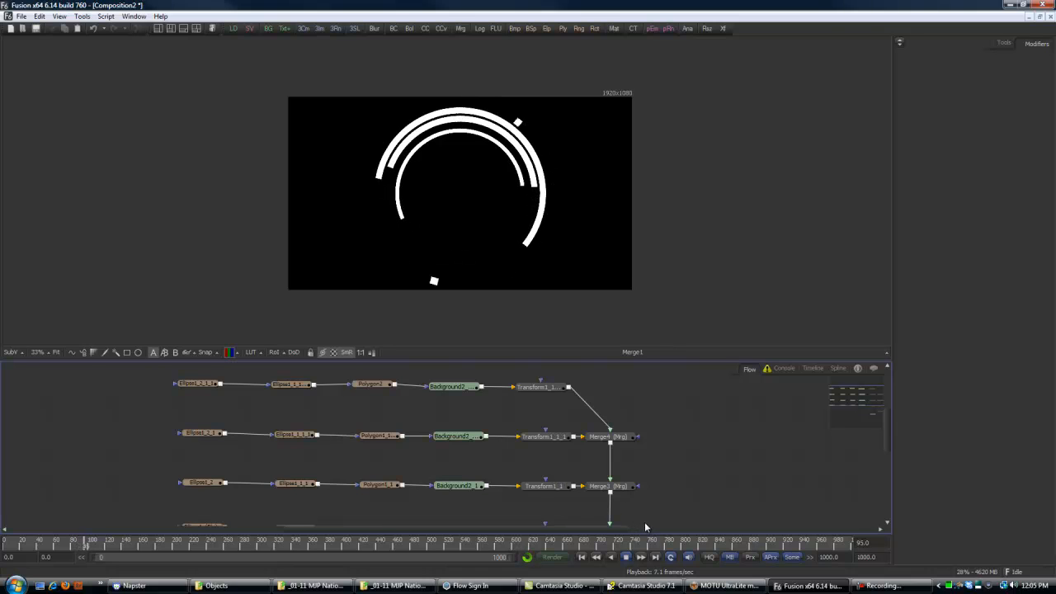
{"action": "left_click", "coordinate": [581, 557]}
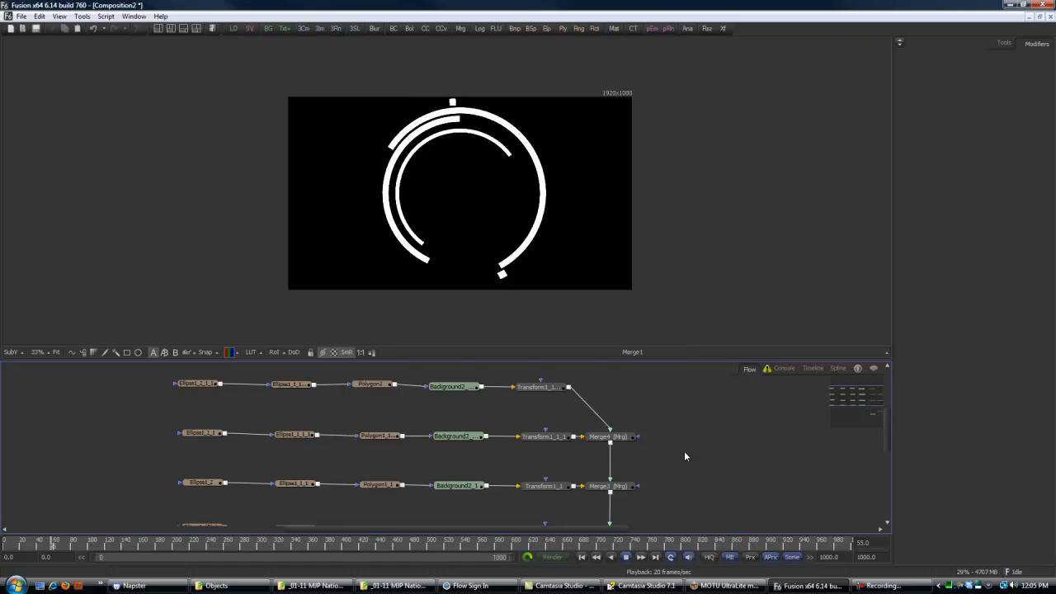
Step: Stop the playback and enable Motion Blur on the final merge, Merge1, above the background
{"action": "left_click", "coordinate": [625, 557]}
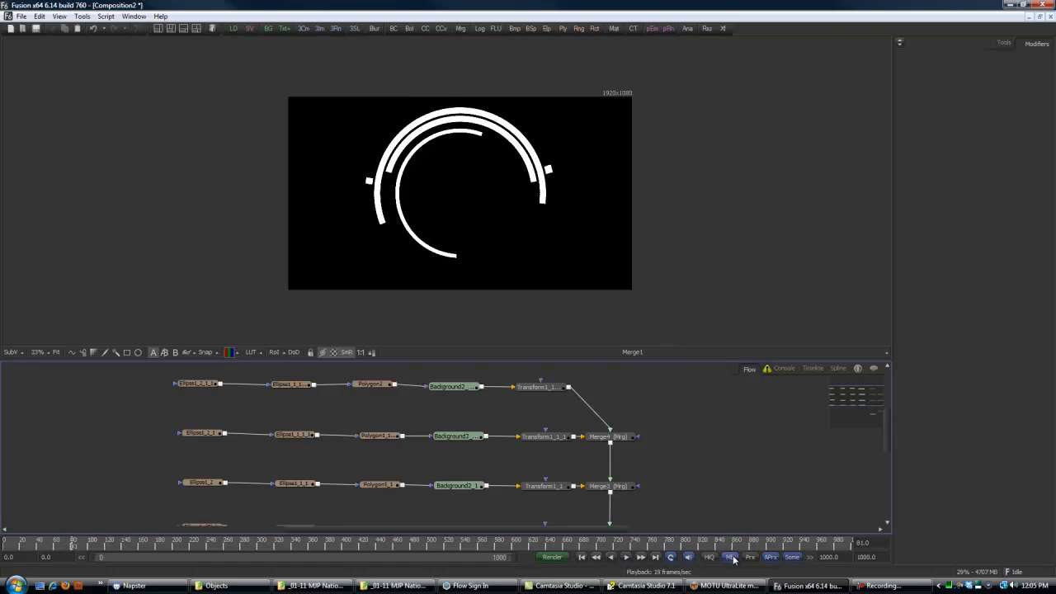
{"action": "left_click_drag", "start_coordinate": [692, 454], "coordinate": [658, 407]}
{"action": "left_click_drag", "start_coordinate": [697, 466], "coordinate": [650, 399]}
{"action": "left_click", "coordinate": [542, 467]}
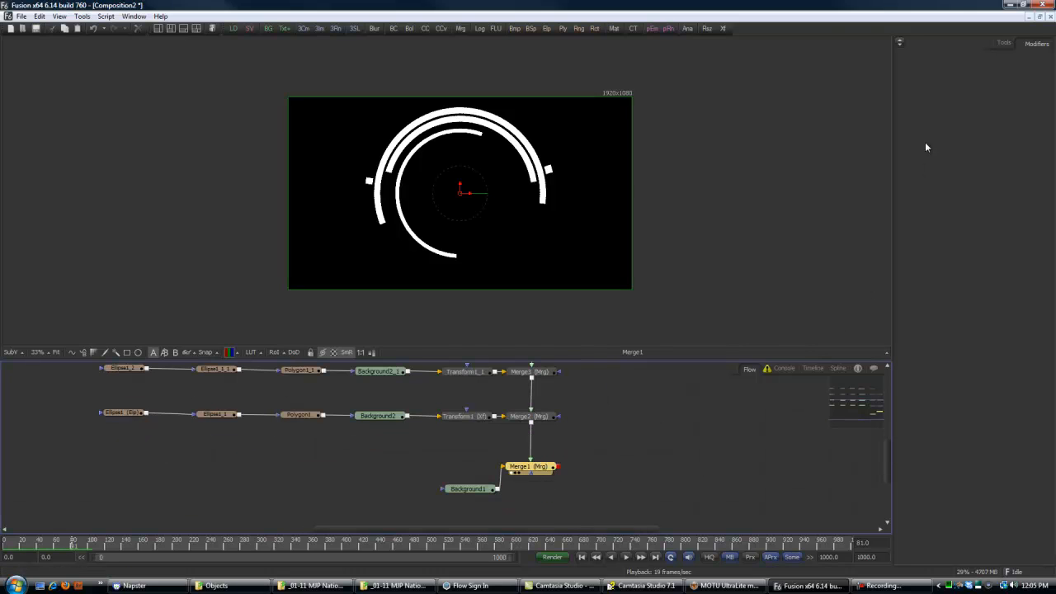
{"action": "left_click", "coordinate": [1004, 44]}
{"action": "left_click", "coordinate": [986, 85]}
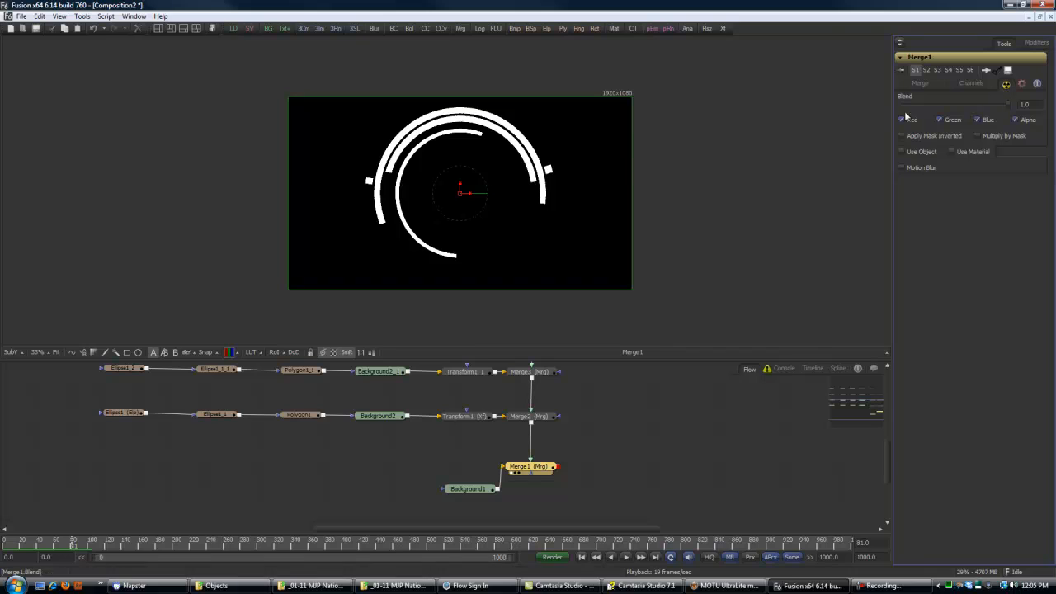
{"action": "left_click", "coordinate": [909, 168]}
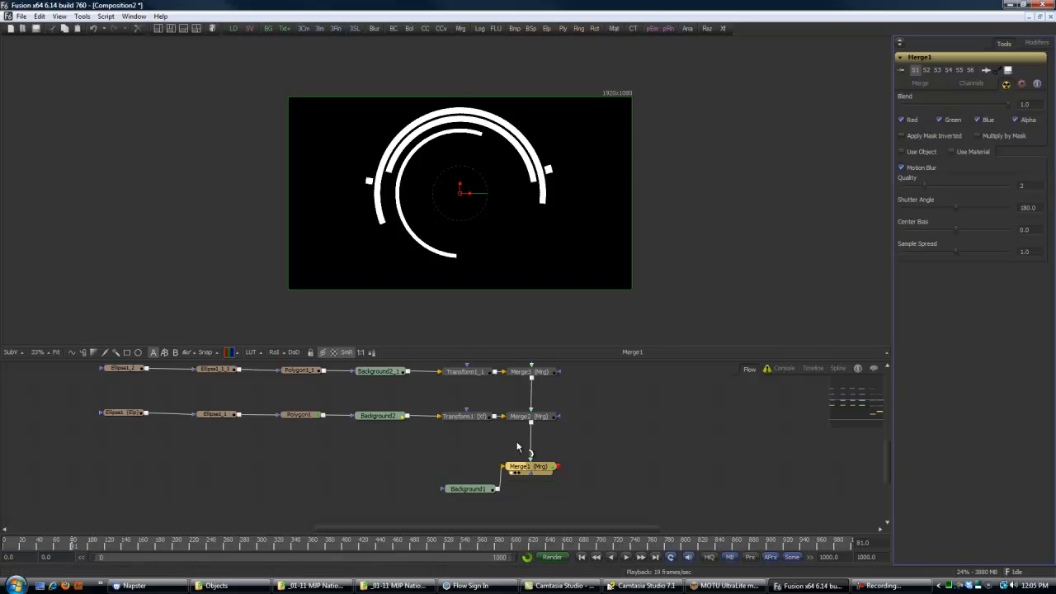
Step: Clear the node selection, then play the animation and stop it to review the motion blur on the rotating rings
{"action": "left_click", "coordinate": [543, 418]}
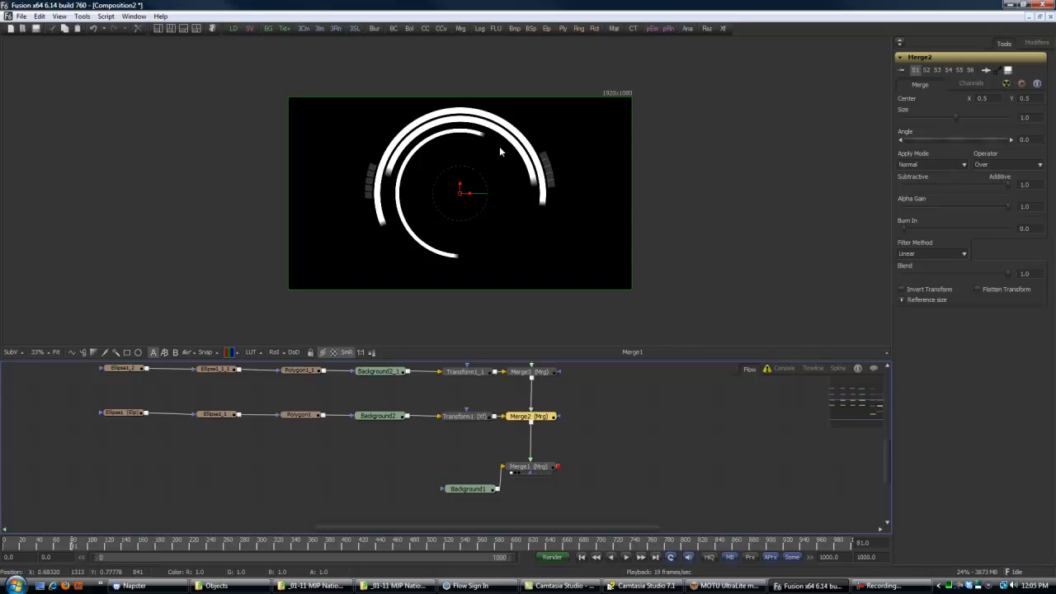
{"action": "left_click", "coordinate": [656, 498]}
{"action": "scroll", "coordinate": [644, 500], "scroll_direction": "down", "scroll_amount": 1}
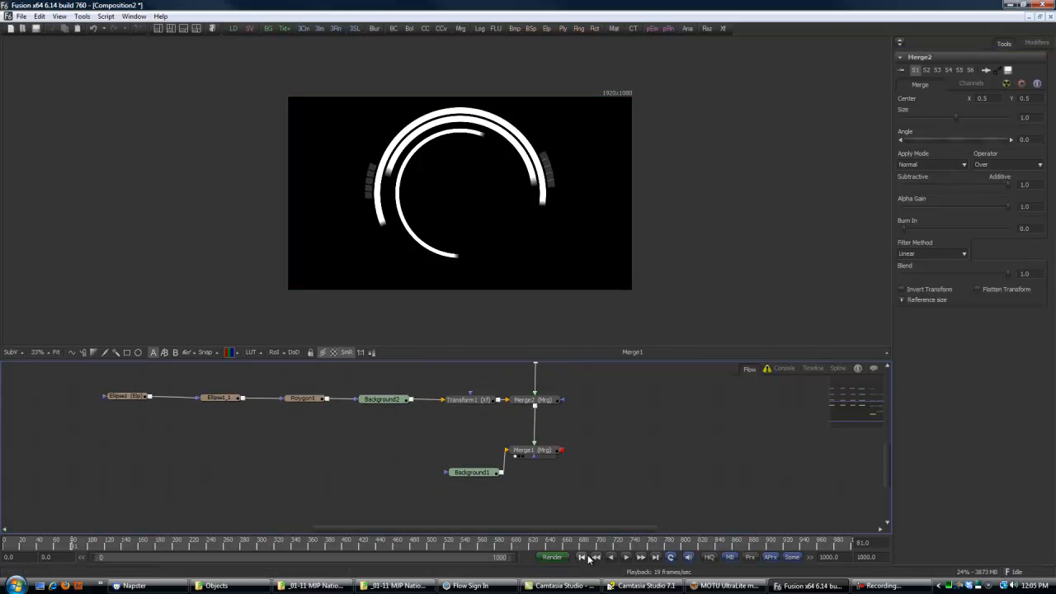
{"action": "left_click", "coordinate": [626, 557]}
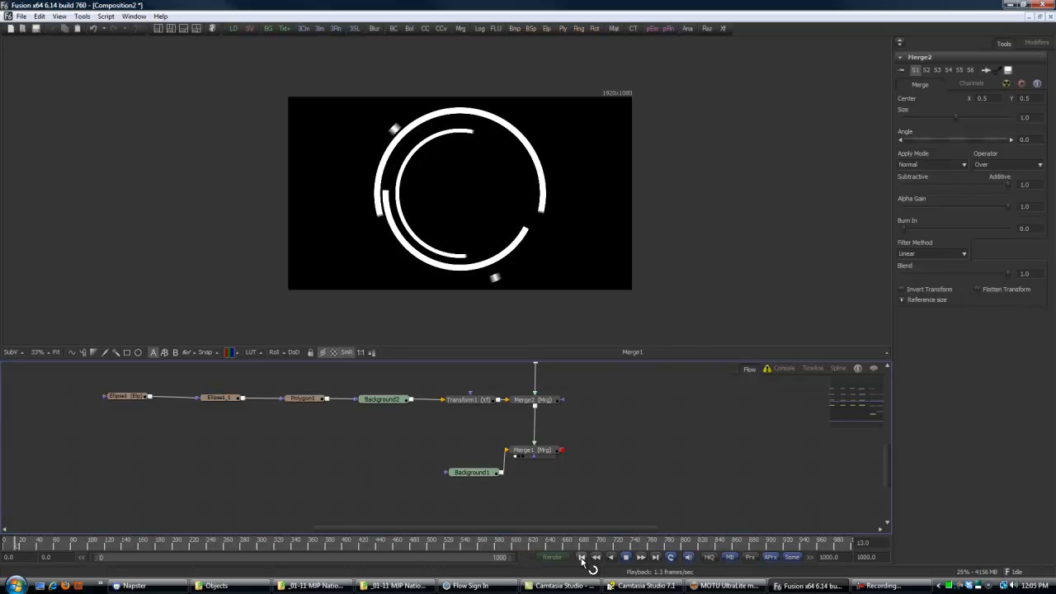
{"action": "left_click", "coordinate": [627, 558]}
Step: Examine which modifiers are available for the Center and the Angle of the Transform1_1_1 node
{"action": "left_click_drag", "start_coordinate": [675, 471], "coordinate": [727, 472]}
{"action": "left_click_drag", "start_coordinate": [633, 406], "coordinate": [644, 458]}
{"action": "scroll", "coordinate": [676, 440], "scroll_direction": "down", "scroll_amount": 2}
{"action": "left_click_drag", "start_coordinate": [682, 424], "coordinate": [618, 436]}
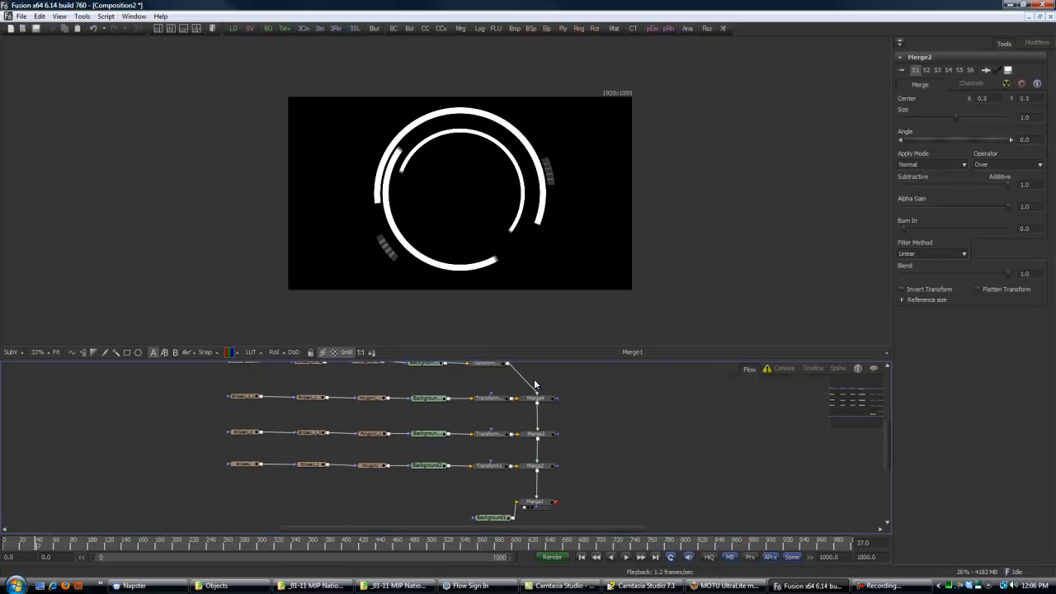
{"action": "left_click", "coordinate": [488, 398]}
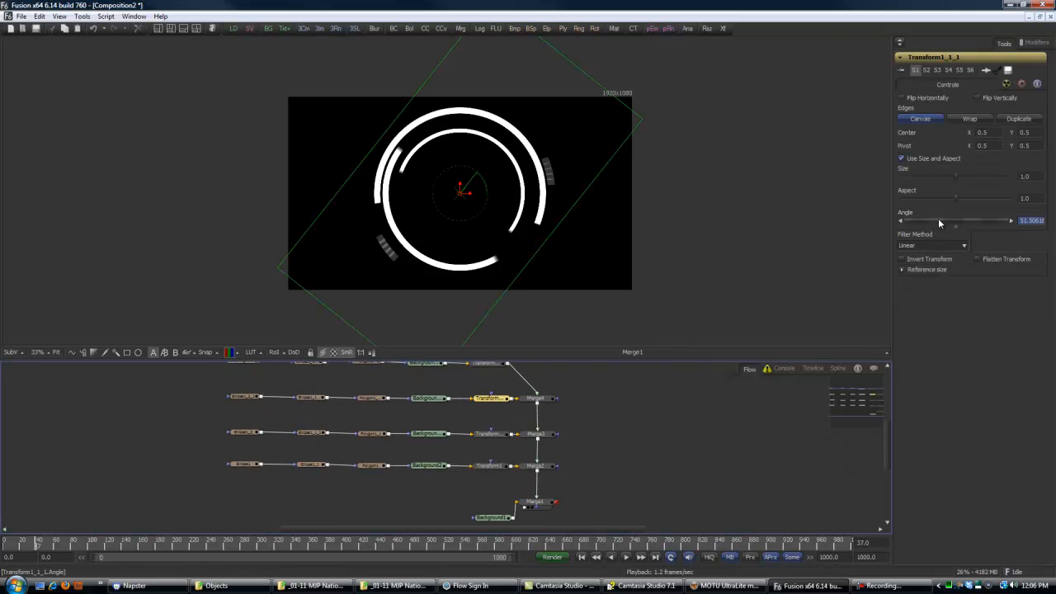
{"action": "right_click", "coordinate": [916, 132]}
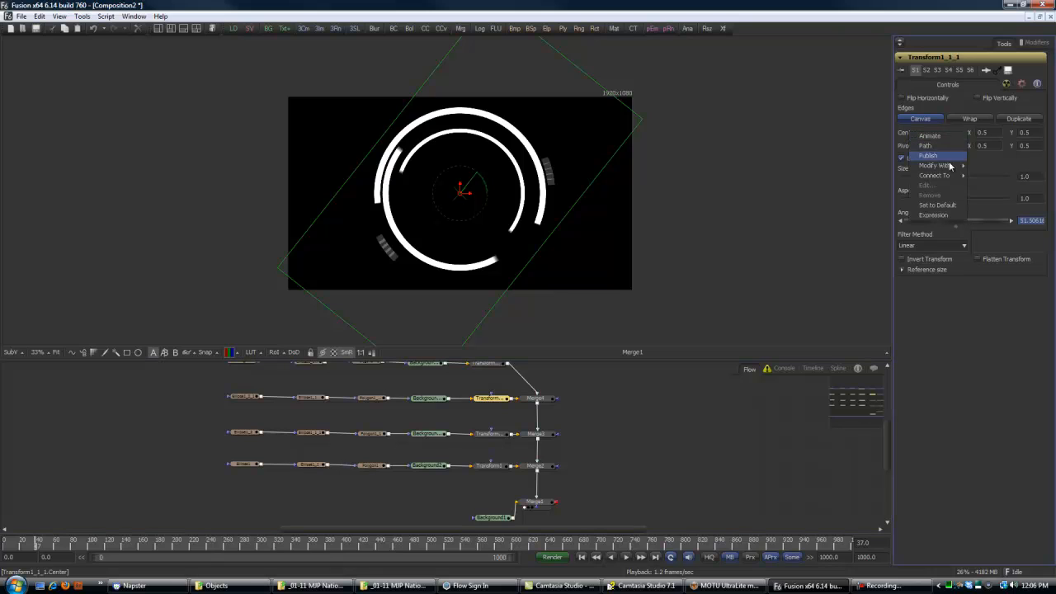
{"action": "mouse_move", "coordinate": [955, 168]}
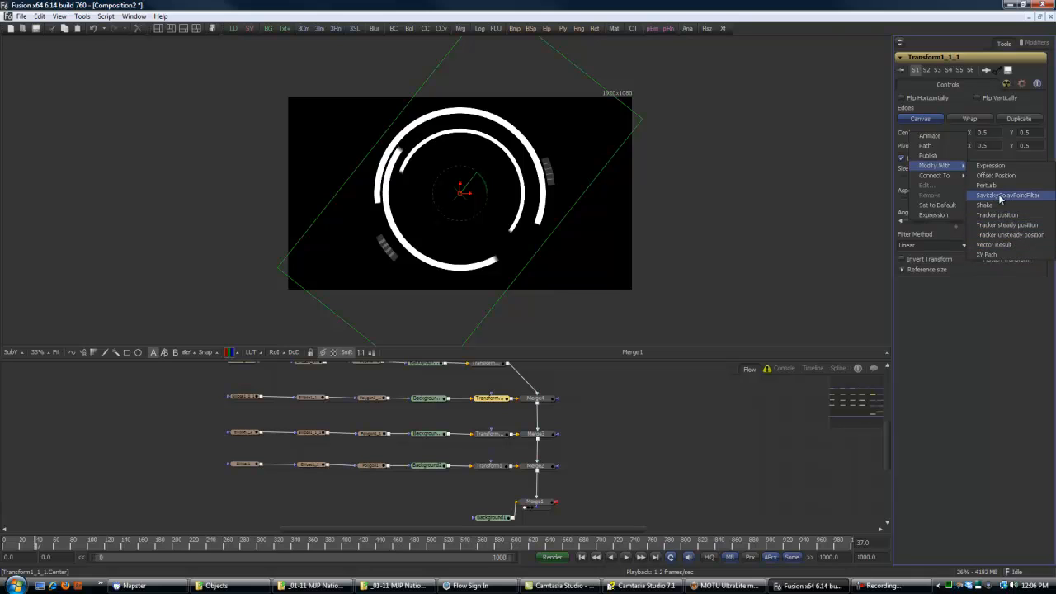
{"action": "left_click", "coordinate": [975, 365]}
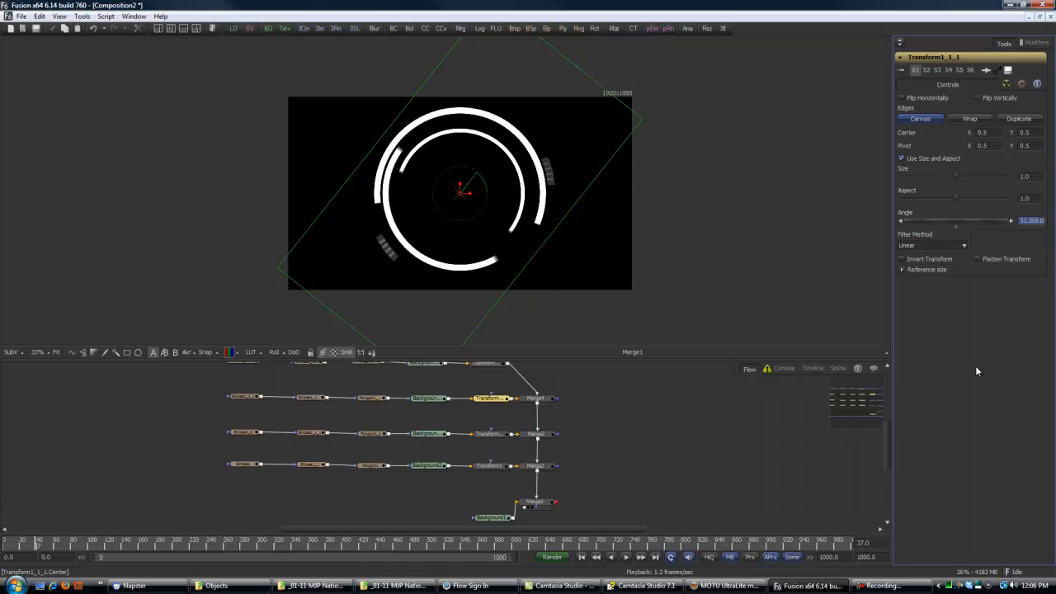
{"action": "right_click", "coordinate": [940, 222]}
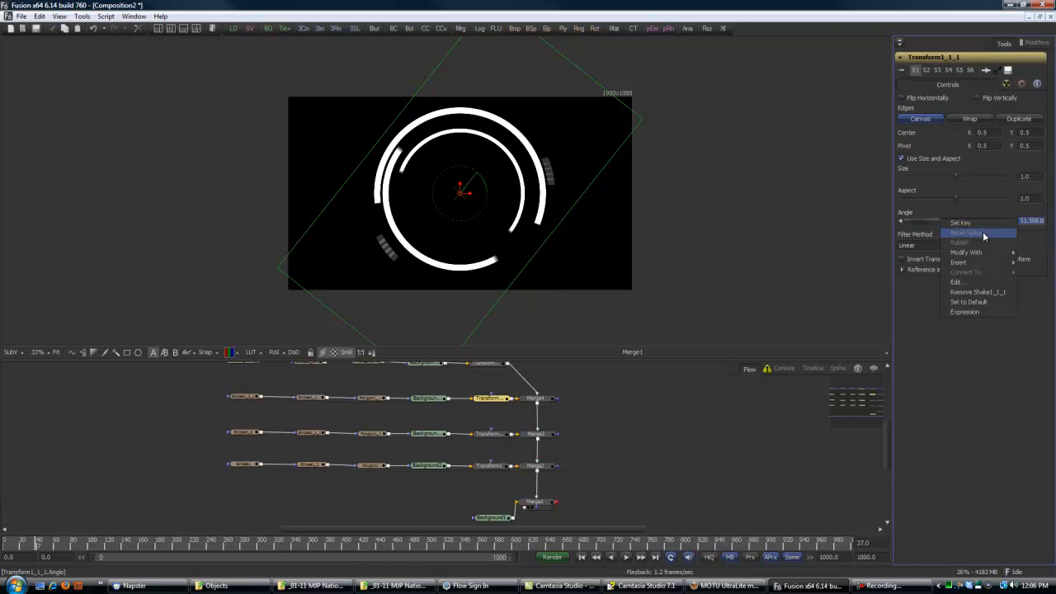
{"action": "mouse_move", "coordinate": [981, 255]}
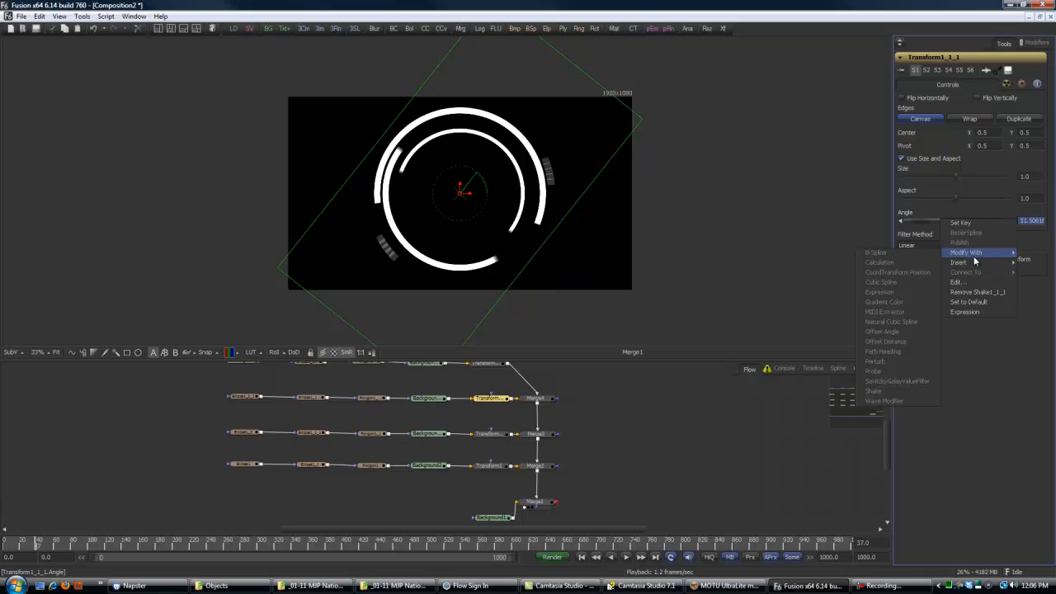